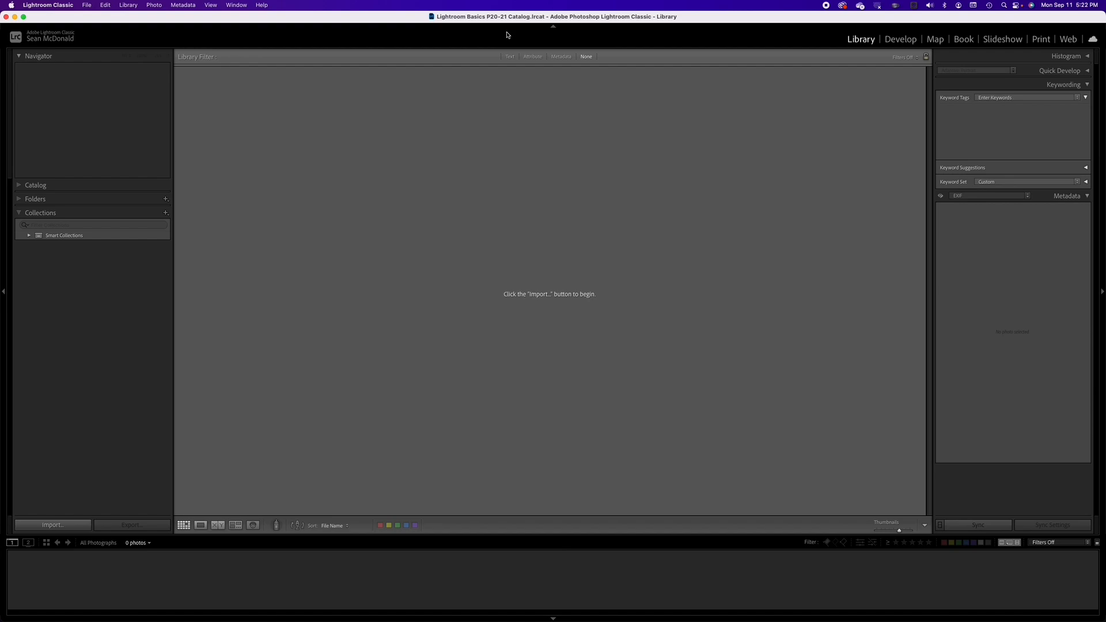
# Step: Start a new catalog and browse to the Mac Pro Tower G-DRIVE drive as its location
pyautogui.click(87, 6)
pyautogui.click(95, 18)
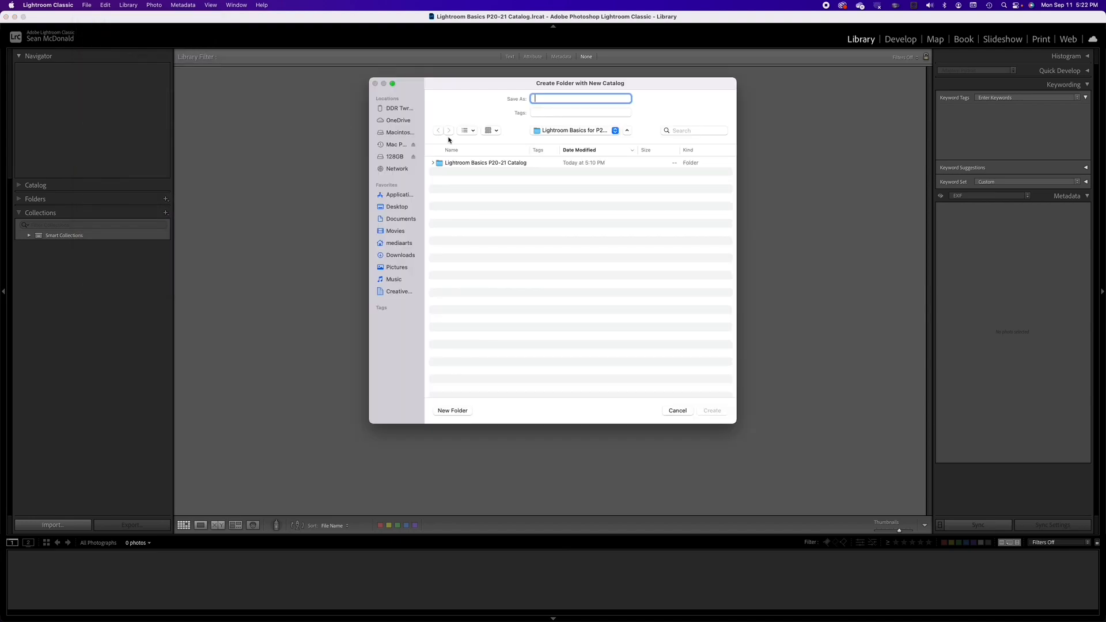
pyautogui.click(402, 134)
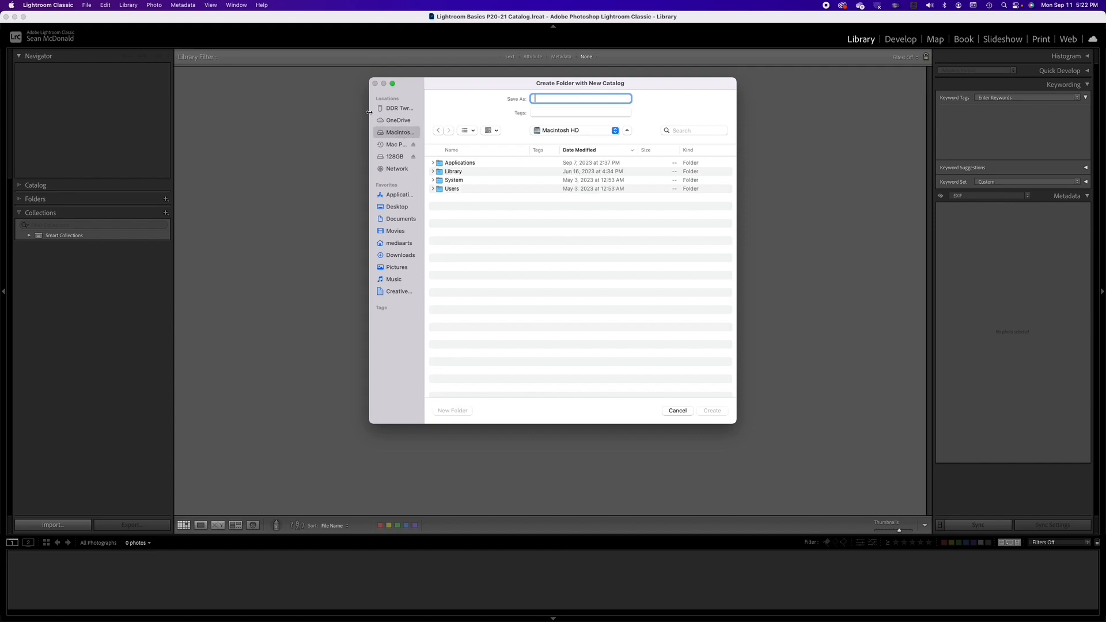
pyautogui.click(396, 144)
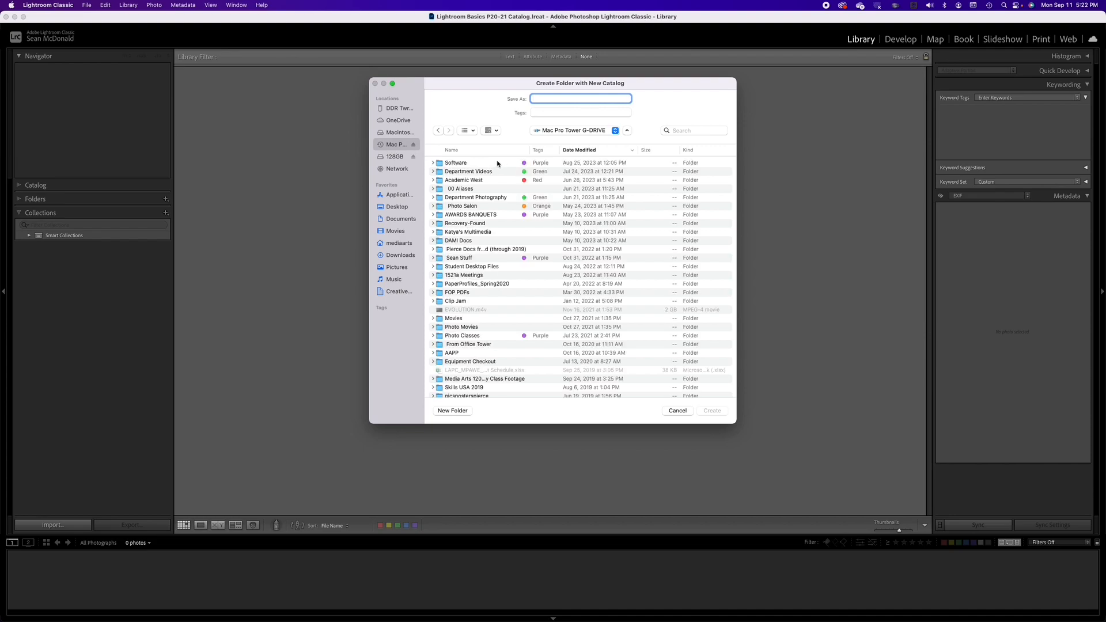
pyautogui.scroll(-4, 519, 297)
pyautogui.scroll(4, 520, 296)
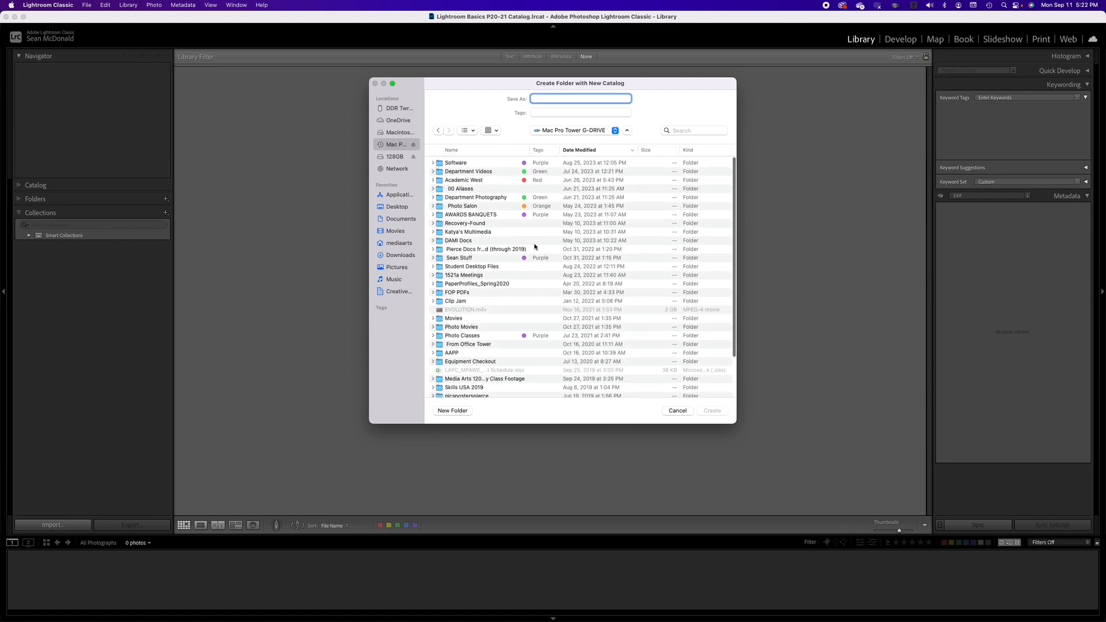
# Step: Create a new folder named Lightroom on the drive
pyautogui.click(453, 411)
pyautogui.write('Lightroom')
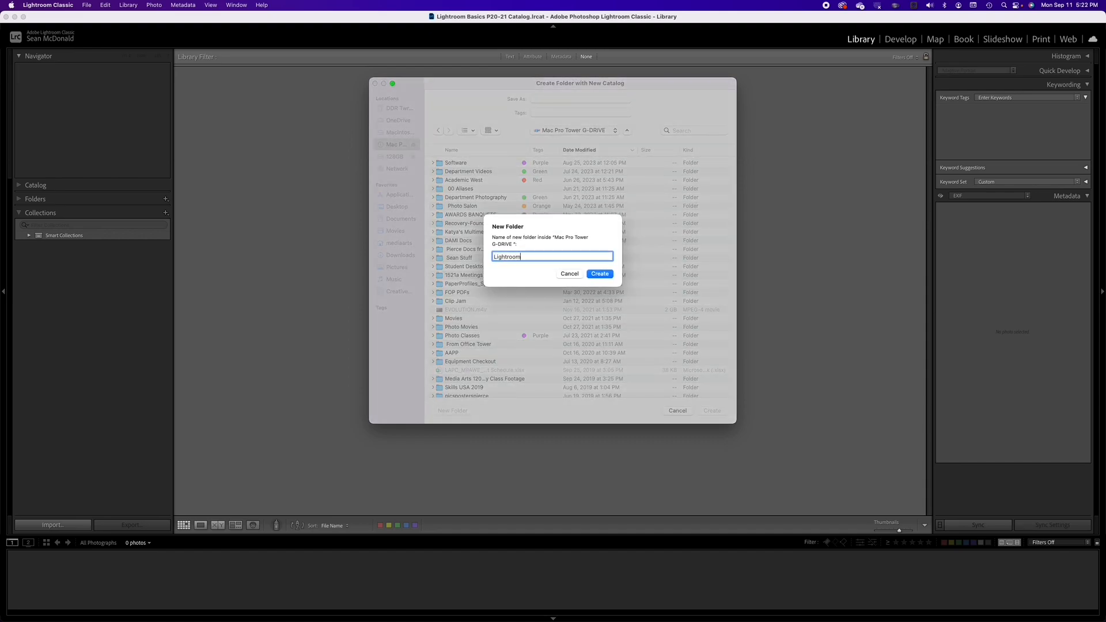
pyautogui.press('Return')
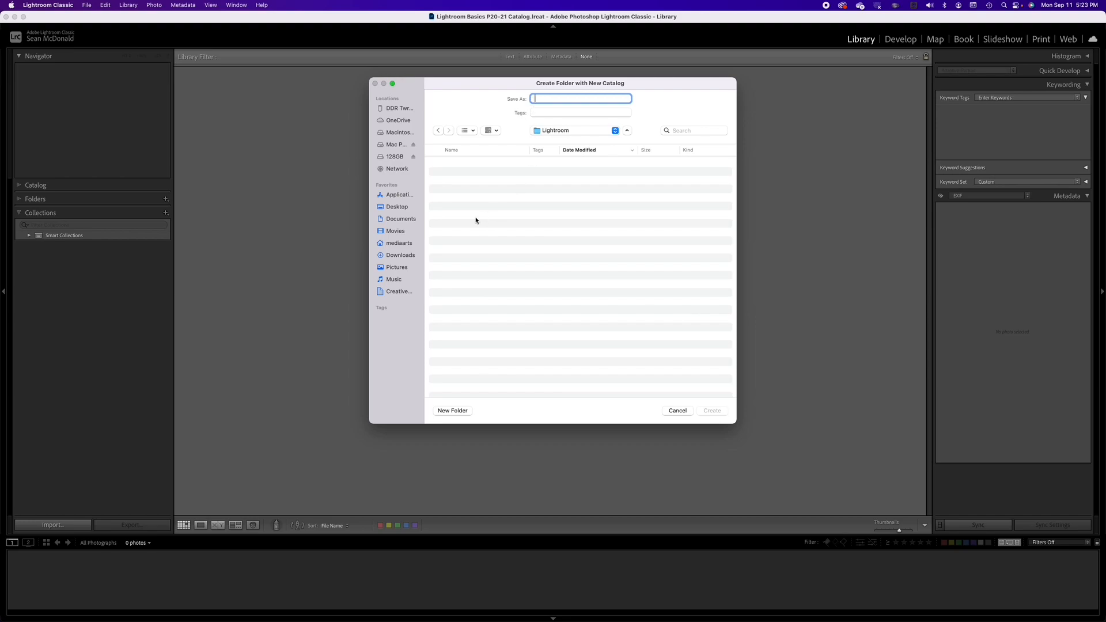
# Step: Name the catalog P20 Fall 2023 Lightroom Catalog and create it inside the Lightroom folder
pyautogui.write('P20')
pyautogui.write(' Fall 2023')
pyautogui.write('atal')
pyautogui.write('Lightr')
pyautogui.write('oom')
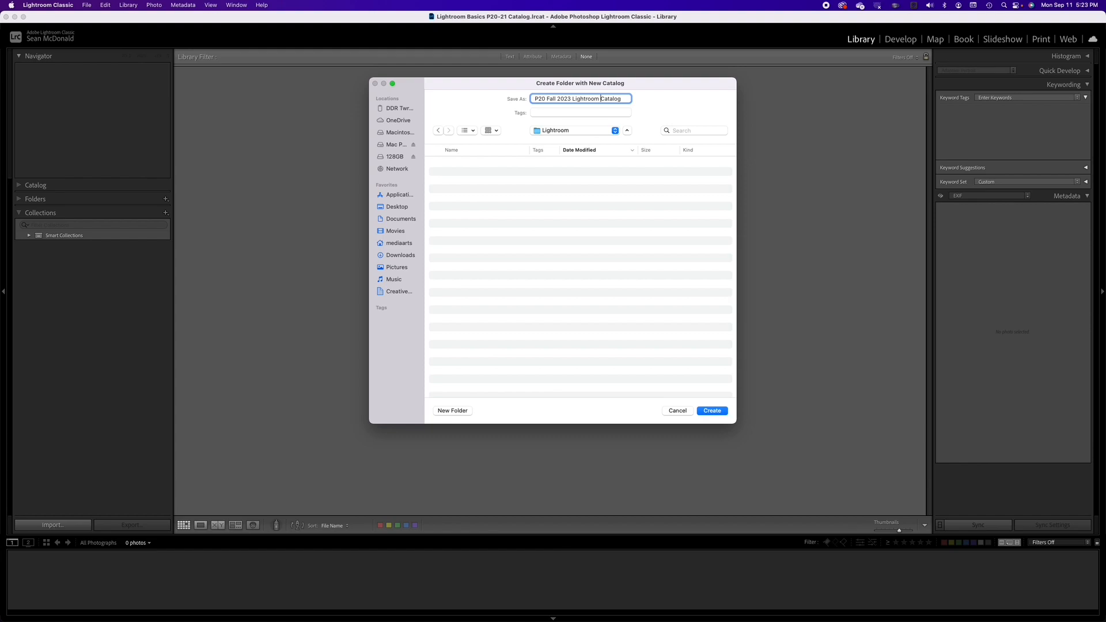
pyautogui.click(713, 411)
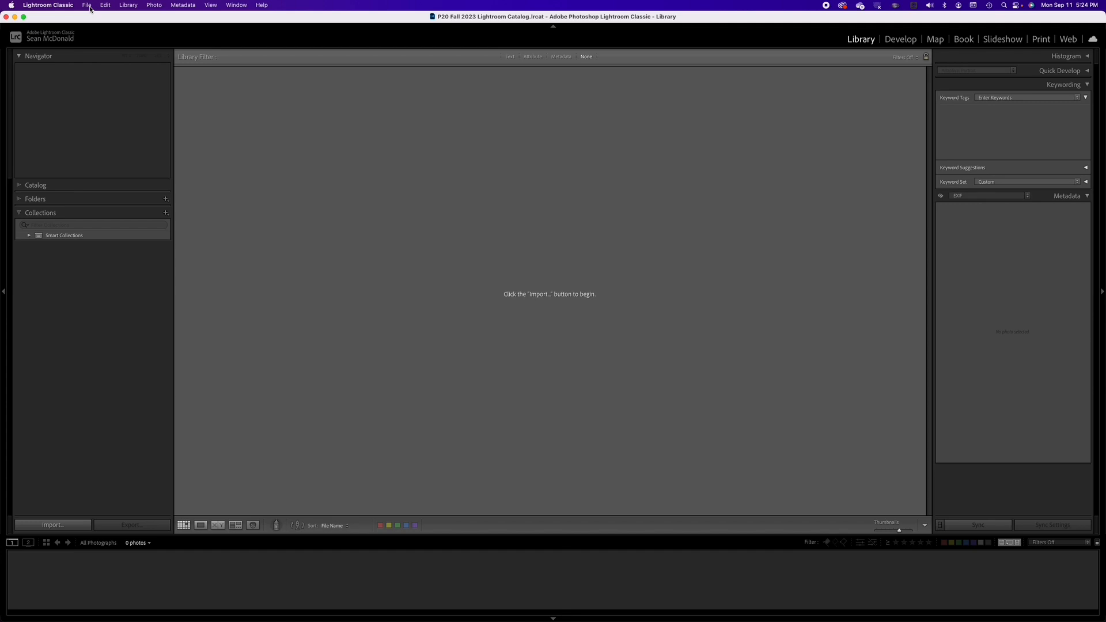
# Step: Review the General and Presets tabs of the Preferences window, then close it
pyautogui.click(48, 6)
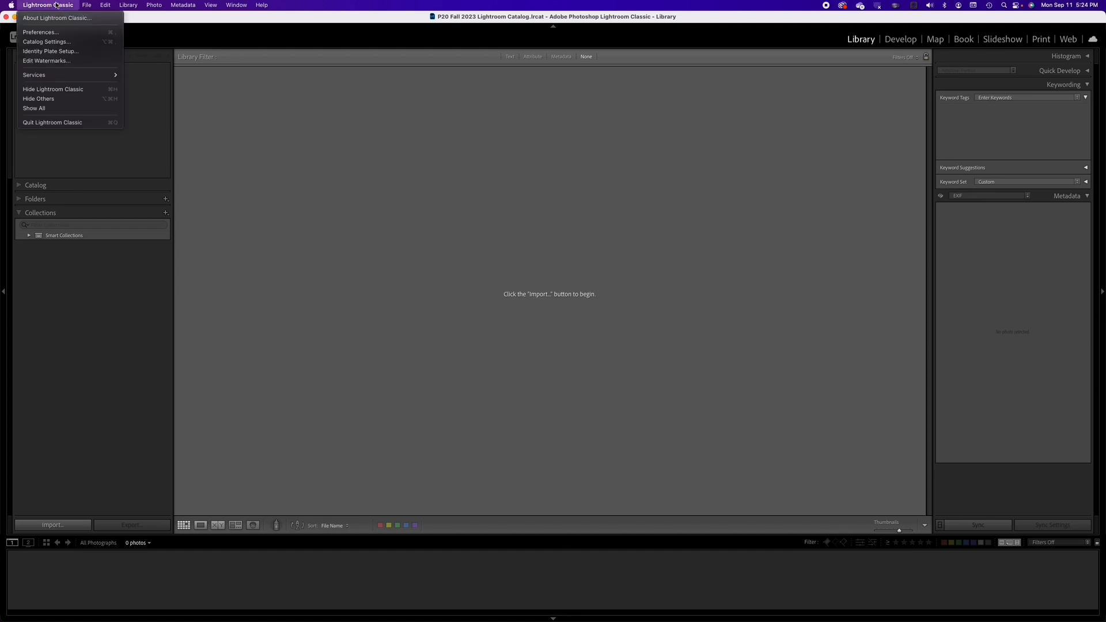
pyautogui.click(56, 33)
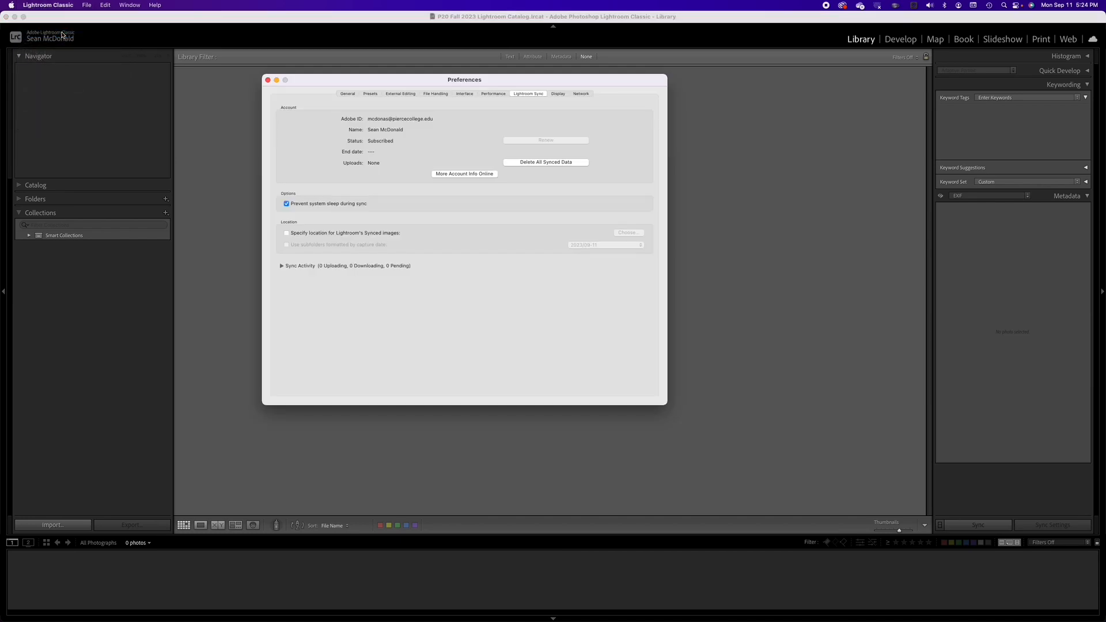
pyautogui.click(349, 94)
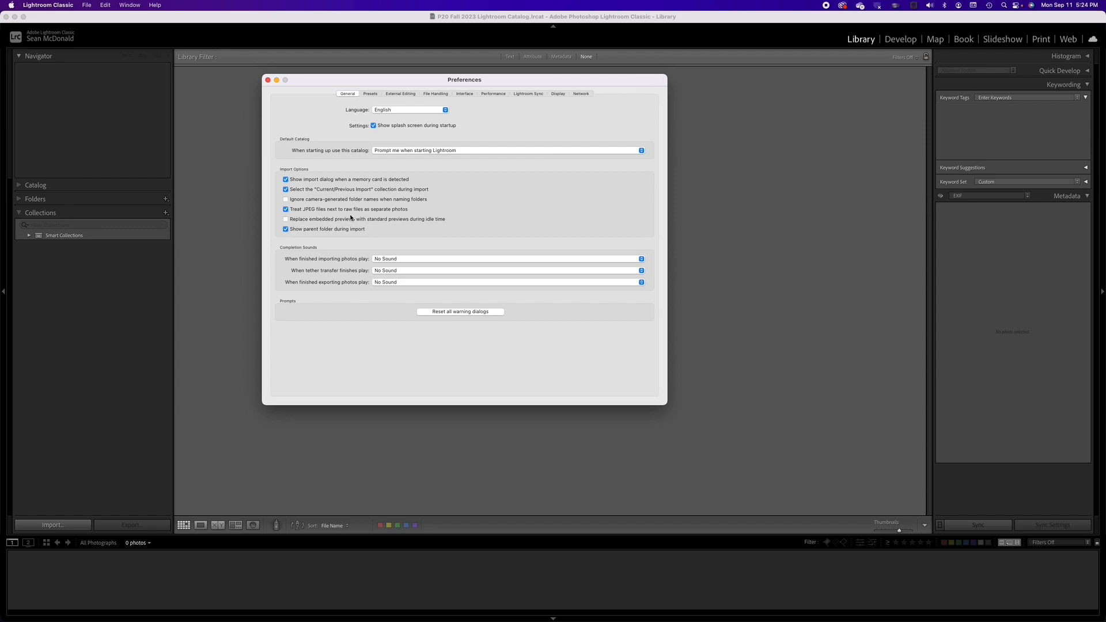
pyautogui.click(373, 94)
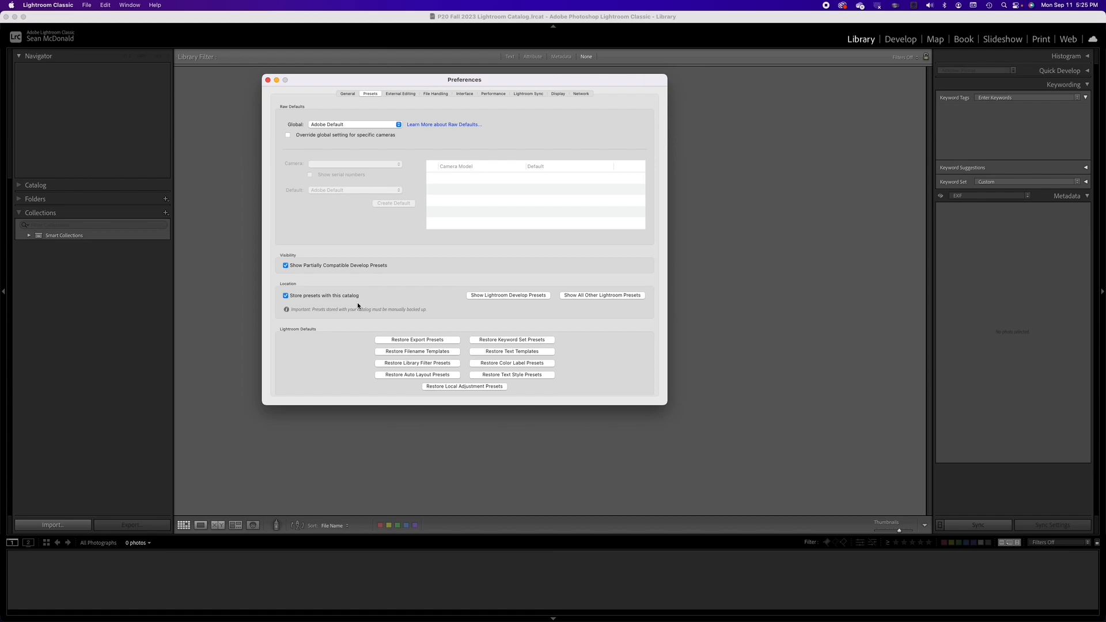
pyautogui.click(268, 80)
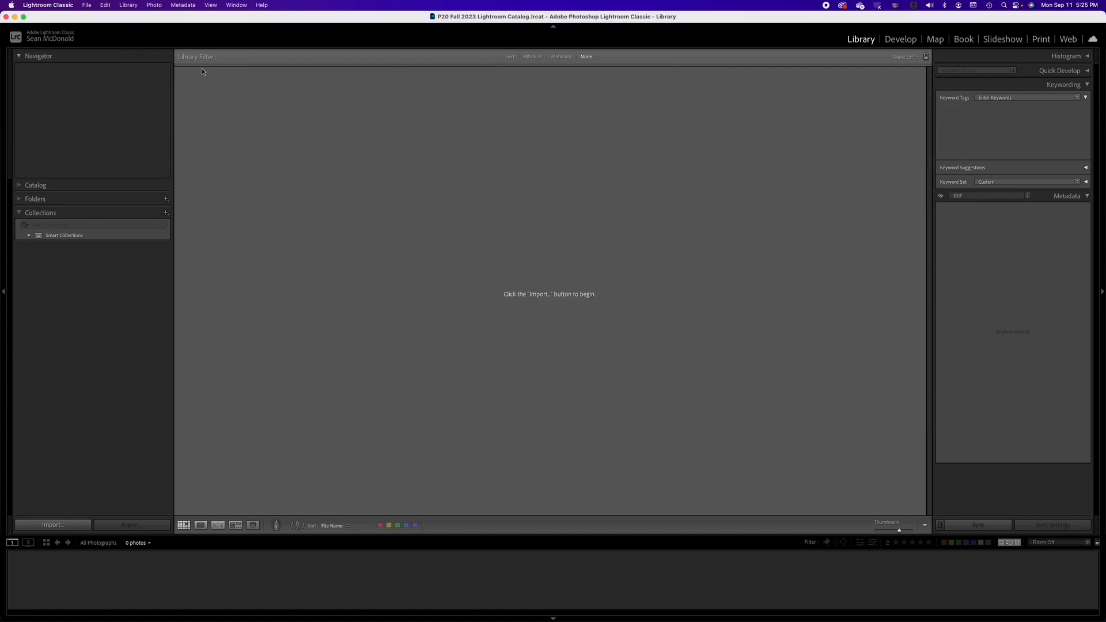
# Step: Enable automatically writing changes into XMP in the catalog's metadata settings
pyautogui.click(56, 5)
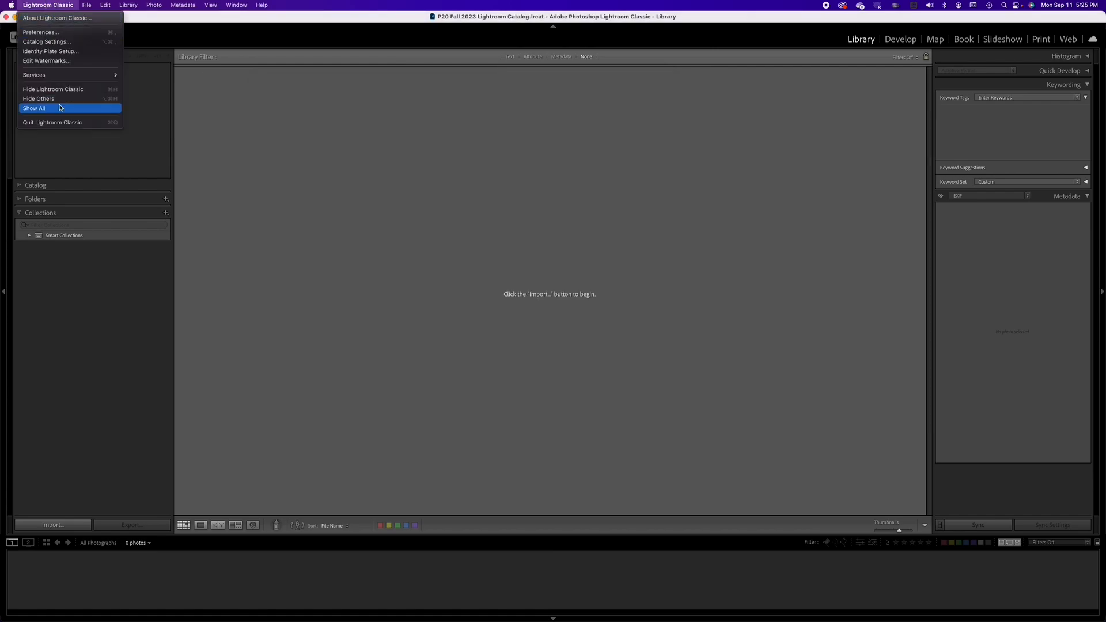
pyautogui.click(63, 42)
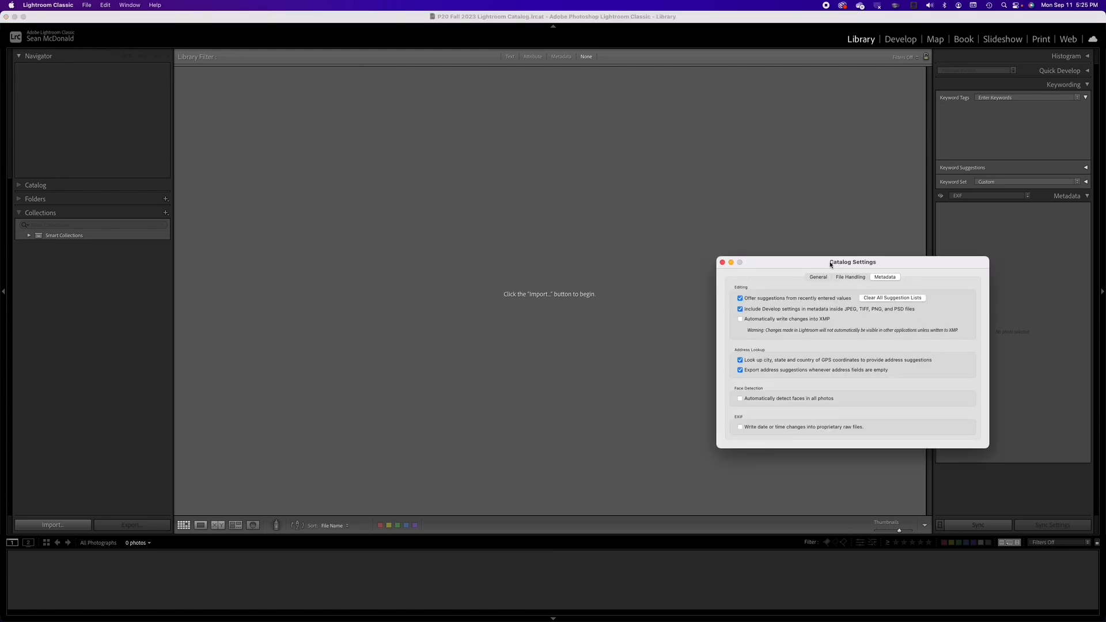
pyautogui.moveTo(806, 264); pyautogui.dragTo(471, 134)
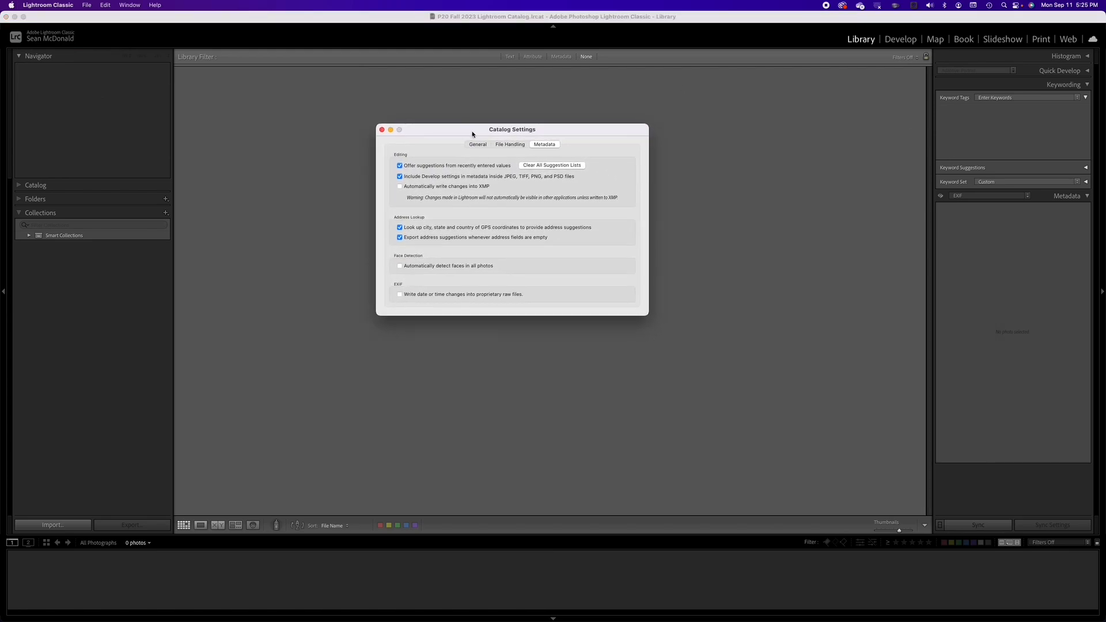
pyautogui.click(400, 187)
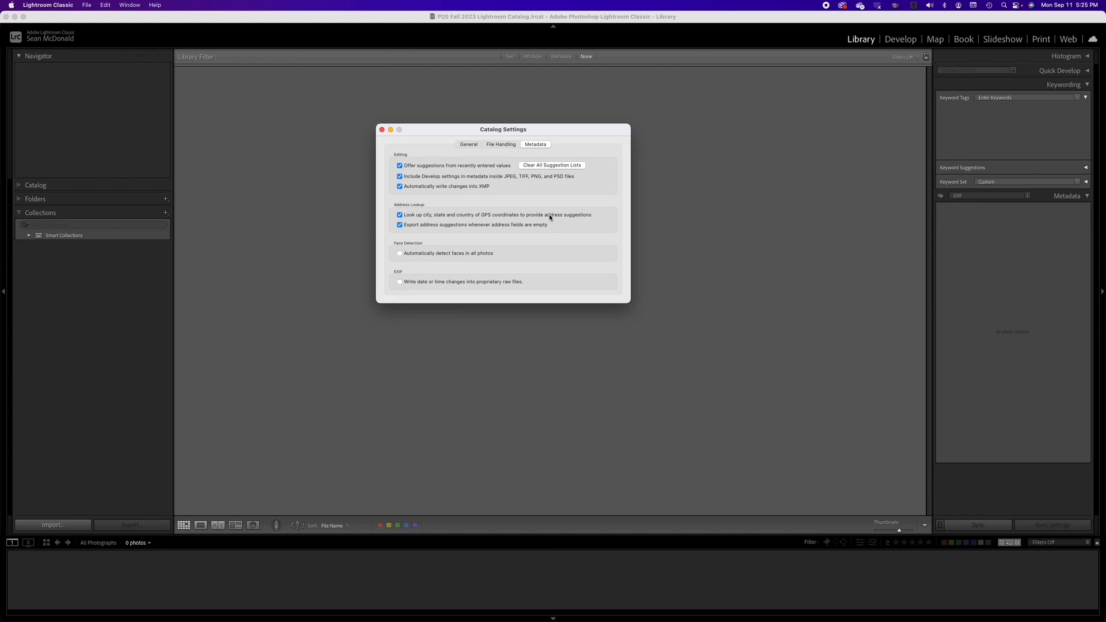
pyautogui.click(382, 130)
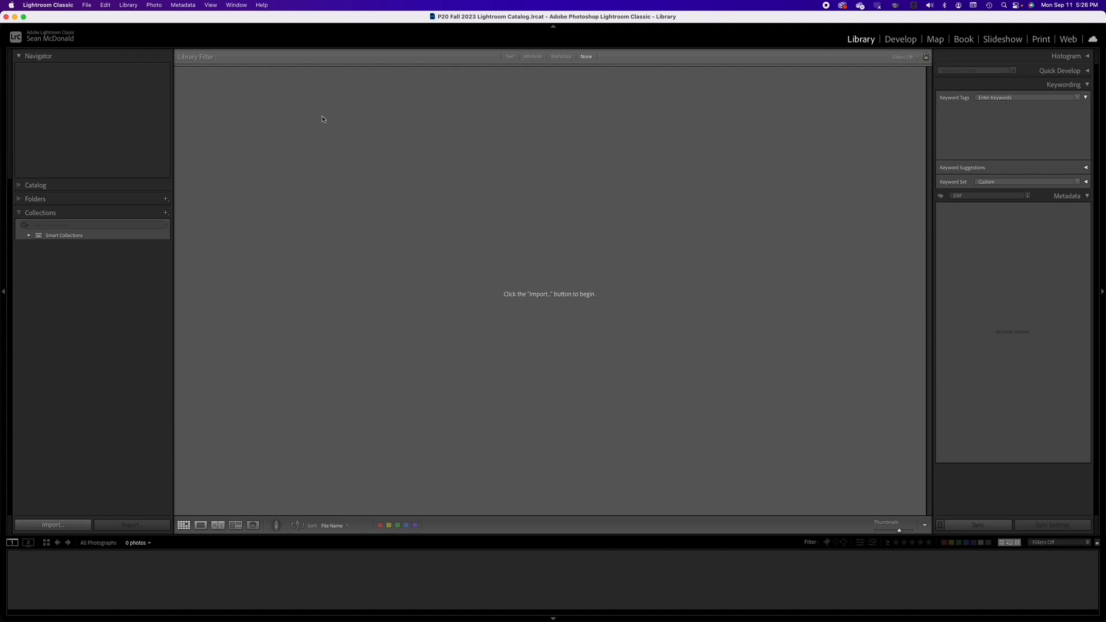
pyautogui.click(87, 6)
pyautogui.moveTo(106, 41)
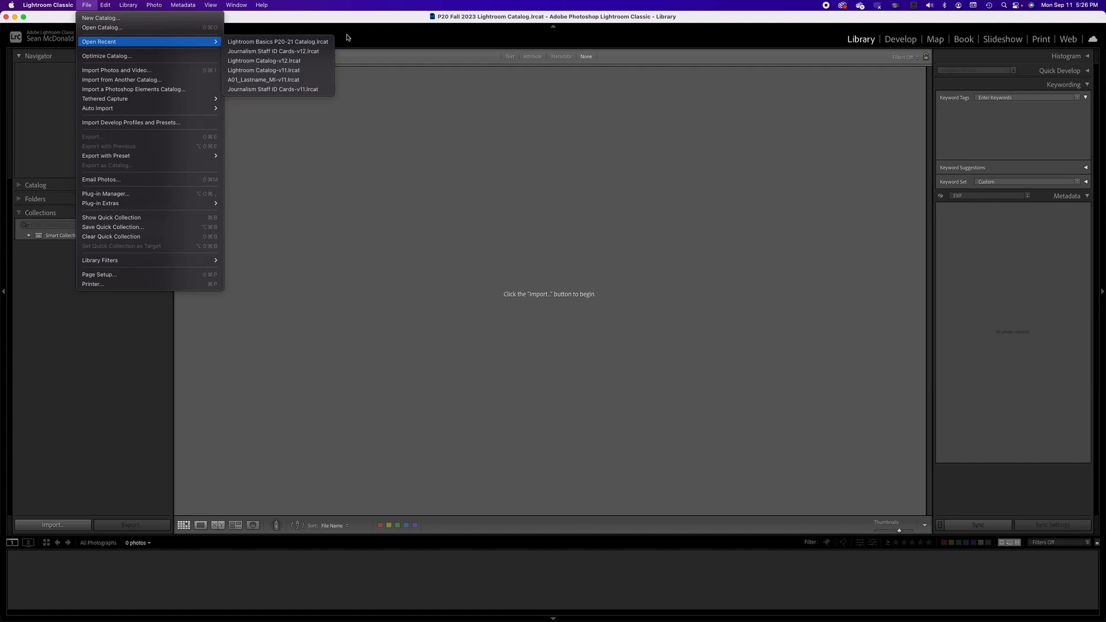
pyautogui.click(262, 52)
pyautogui.click(601, 212)
# Step: Open the recent catalog Lightroom Basics P20-21 Catalog.lrcat and relaunch Lightroom with it
pyautogui.click(87, 4)
pyautogui.moveTo(132, 41)
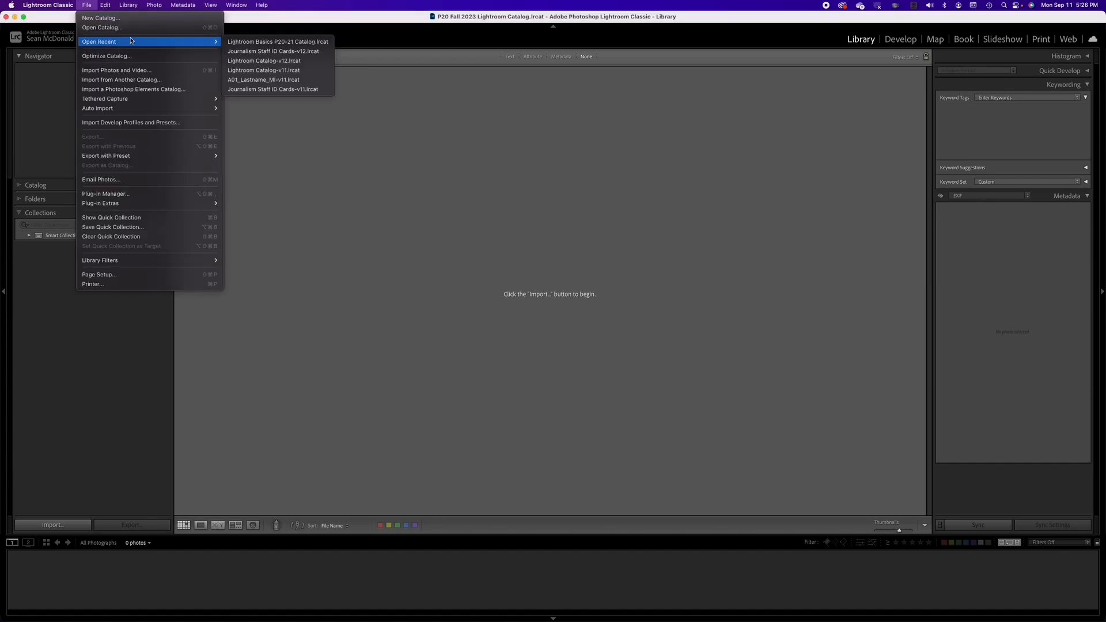
pyautogui.click(302, 42)
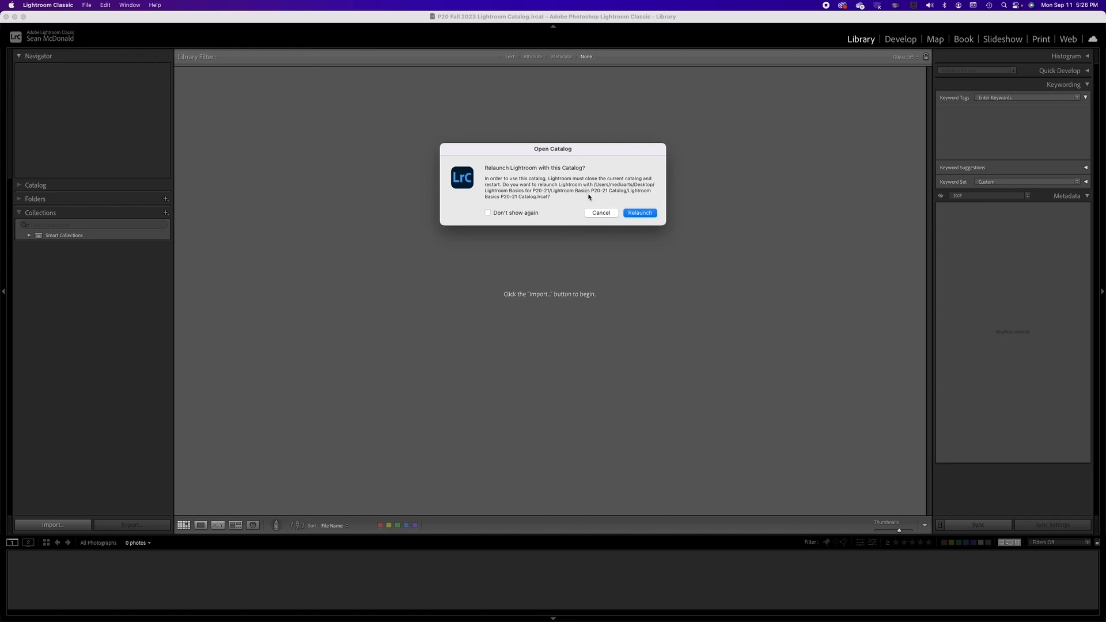
pyautogui.click(631, 214)
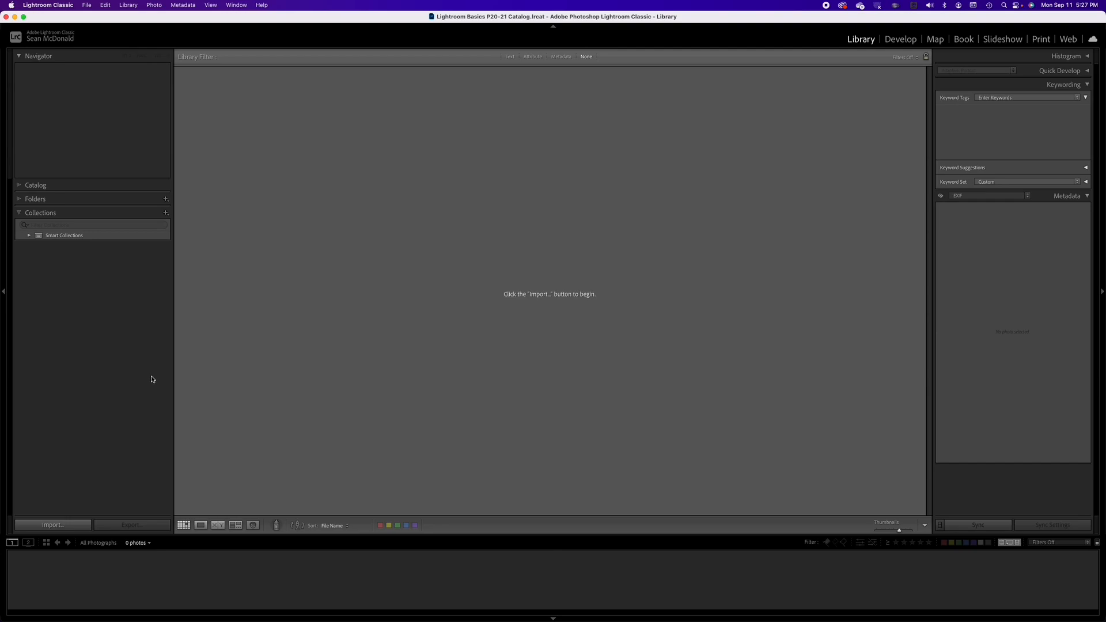
# Step: Open the import window and close it without importing anything
pyautogui.click(52, 525)
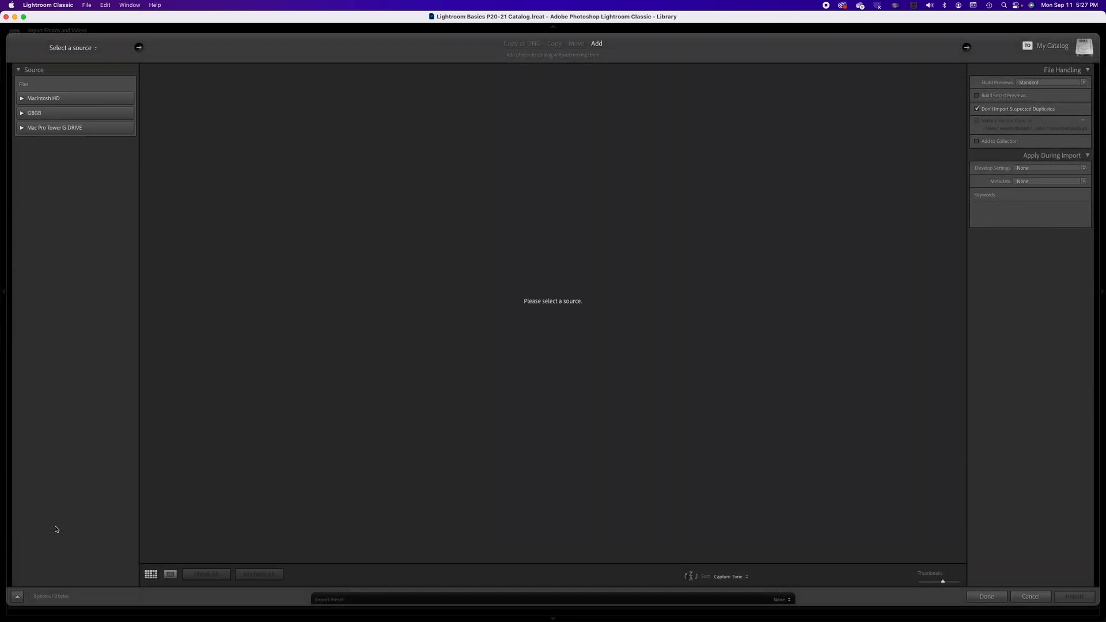
pyautogui.click(987, 597)
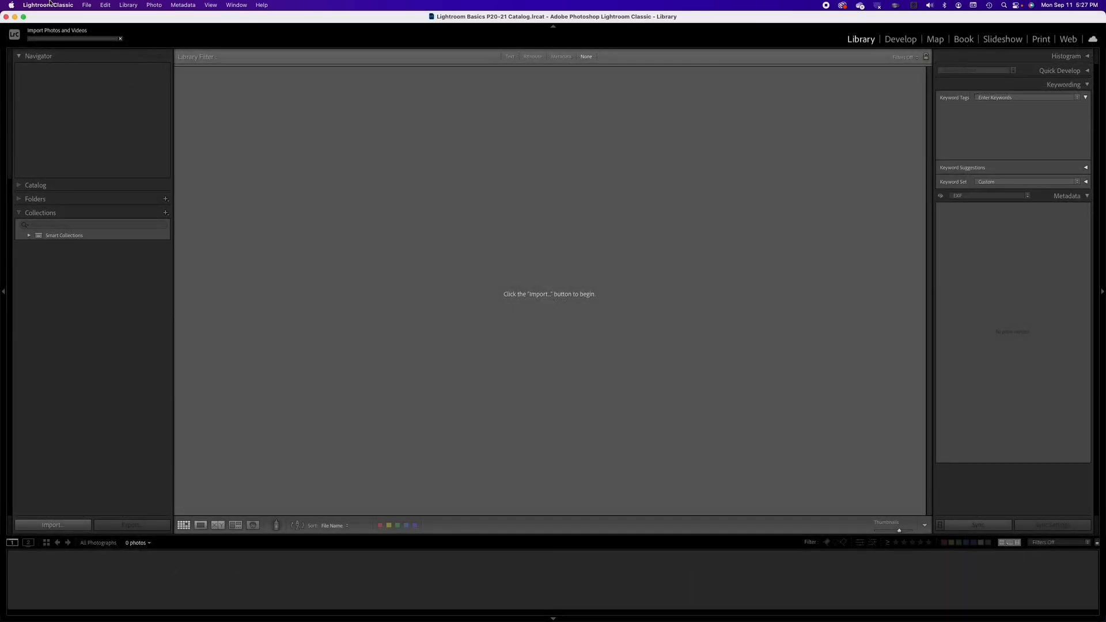
# Step: Enable automatically writing changes into XMP in this catalog's metadata settings
pyautogui.click(49, 4)
pyautogui.click(65, 46)
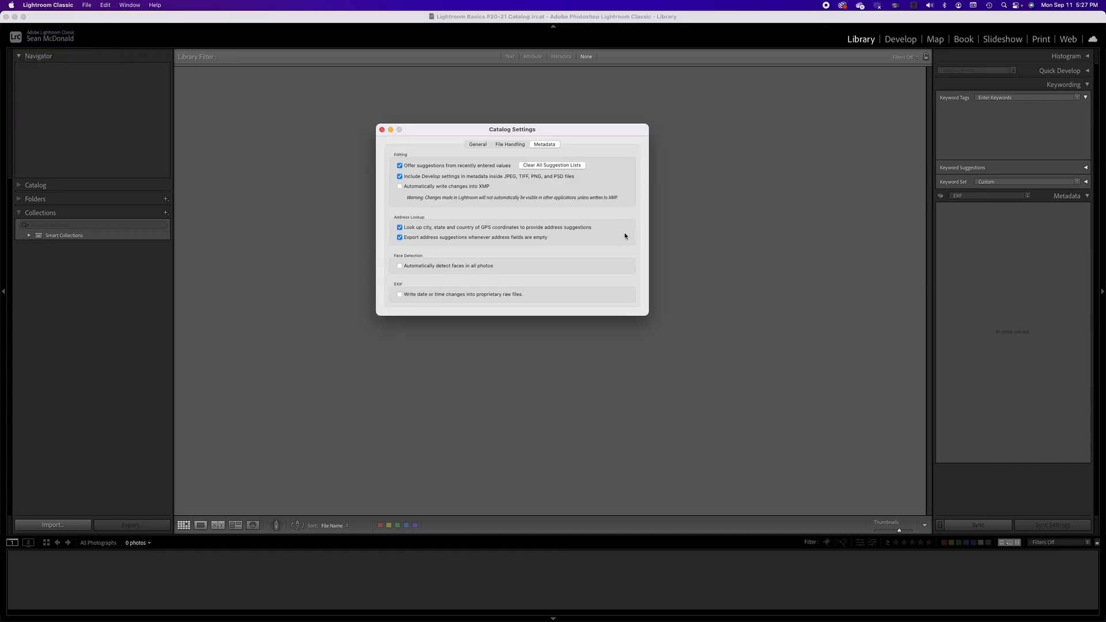
pyautogui.click(400, 186)
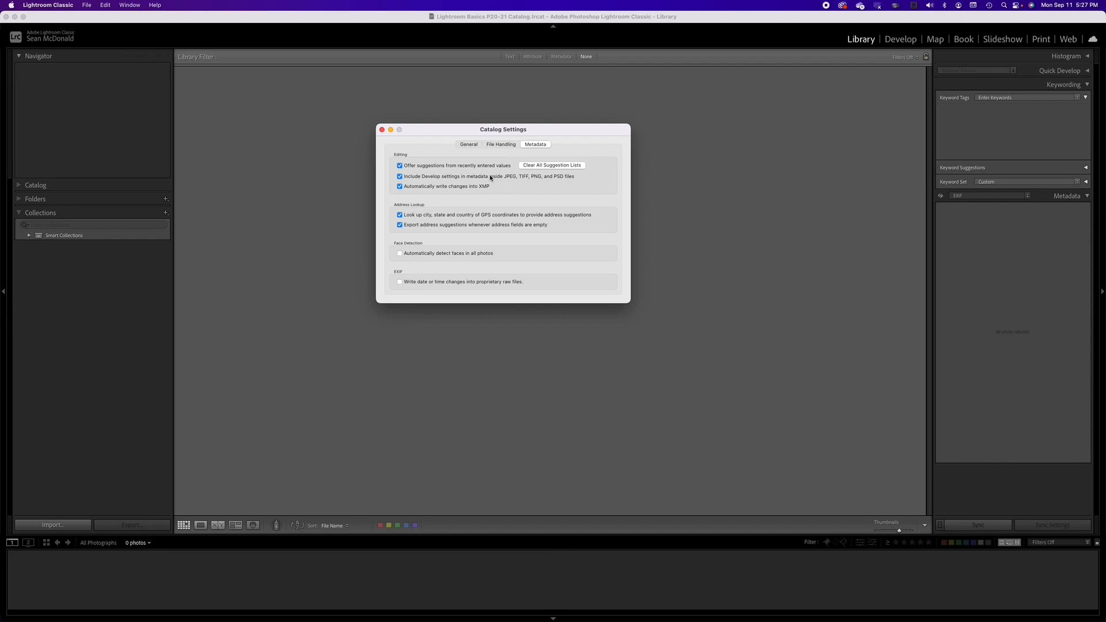
# Step: Review the General, File Handling and Metadata tabs of the catalog settings, including the backup frequency, then close them
pyautogui.click(469, 144)
pyautogui.click(499, 145)
pyautogui.click(469, 145)
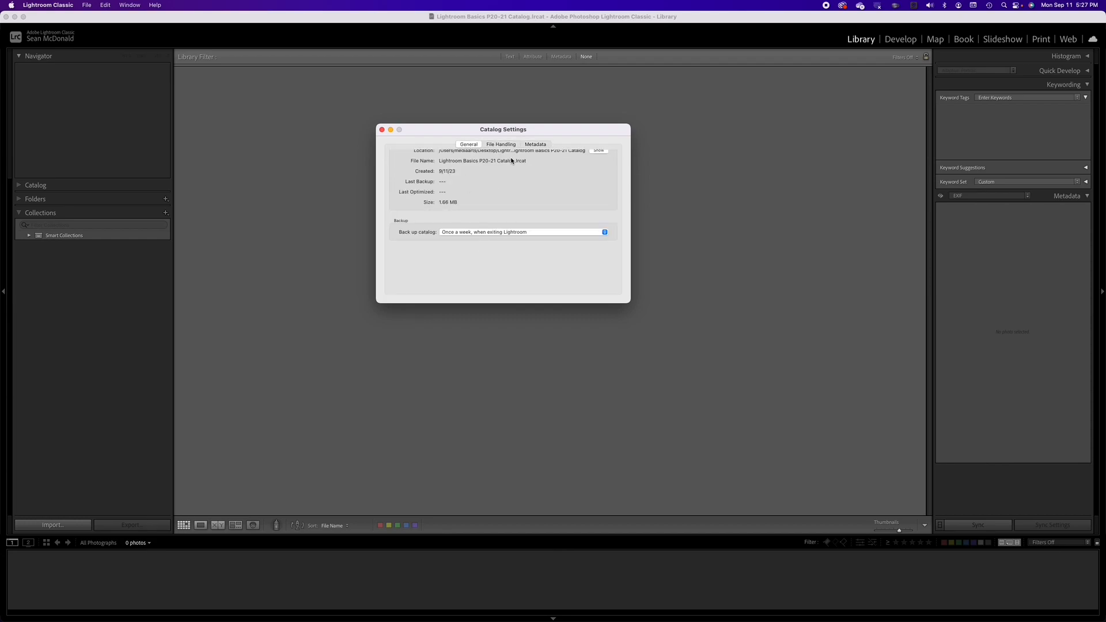
pyautogui.click(490, 233)
pyautogui.click(327, 240)
pyautogui.click(502, 145)
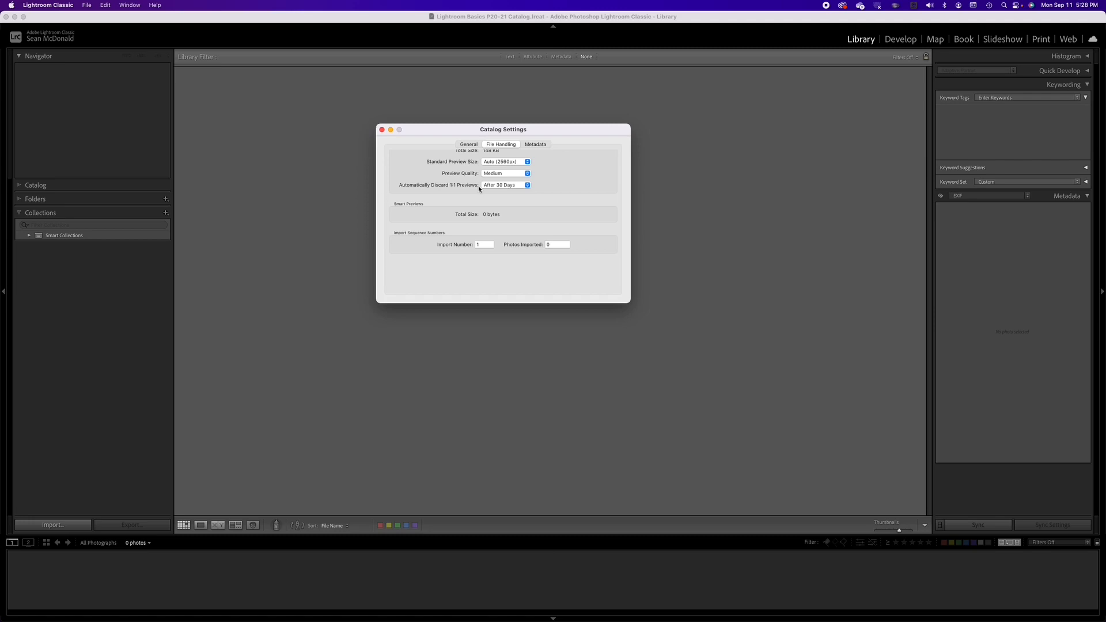
pyautogui.click(544, 147)
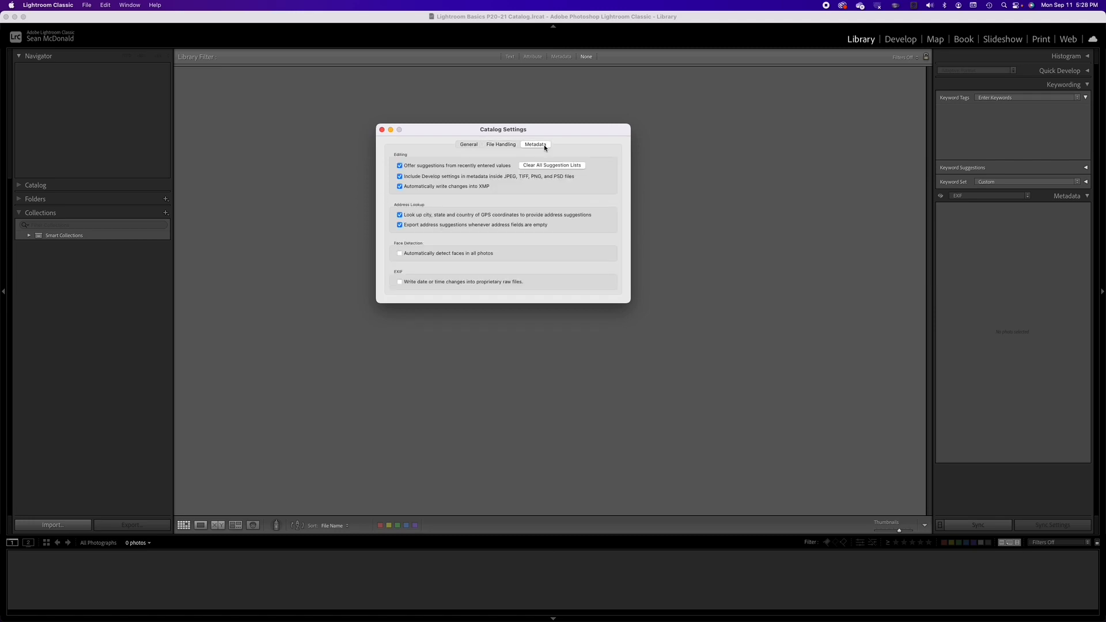
pyautogui.click(468, 145)
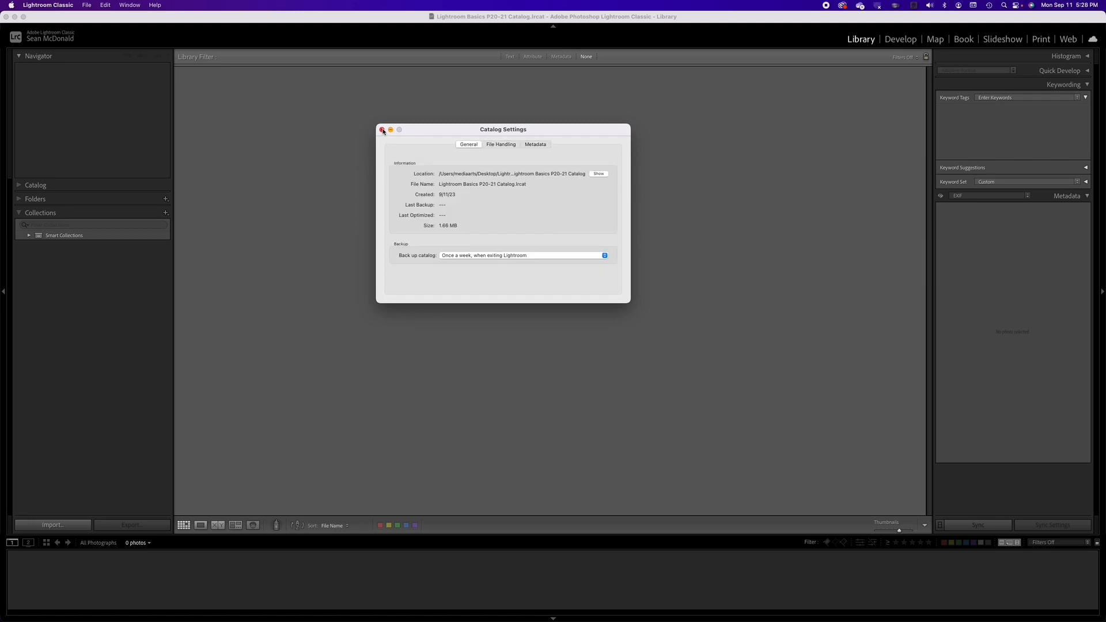
pyautogui.click(381, 129)
# Step: Reopen Preferences to review the General tab, then close it
pyautogui.click(52, 6)
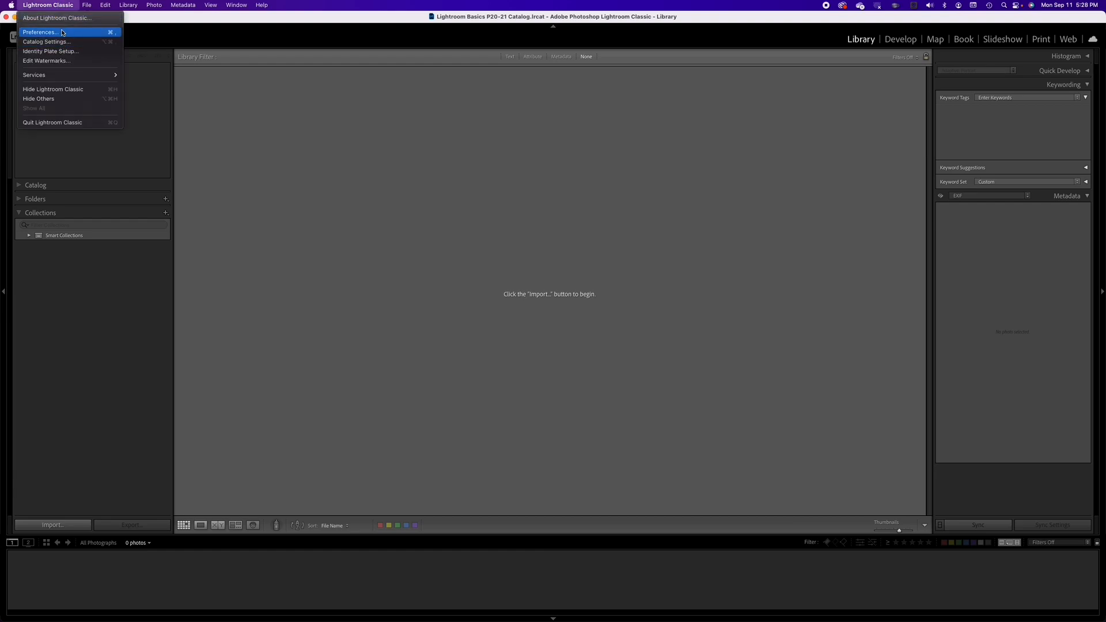
pyautogui.click(61, 33)
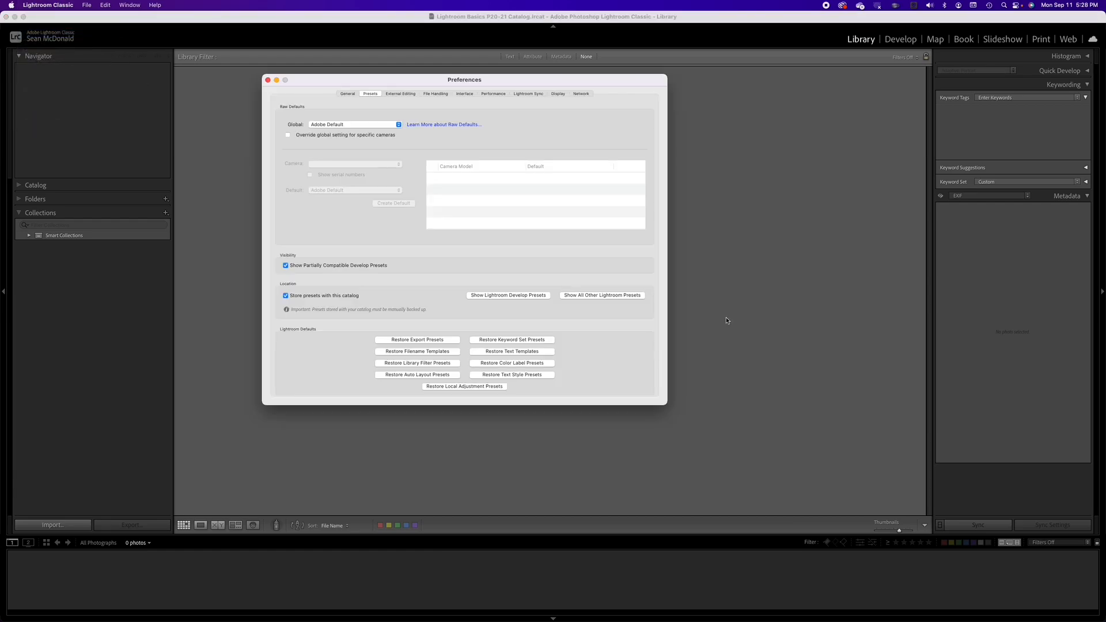
pyautogui.click(347, 93)
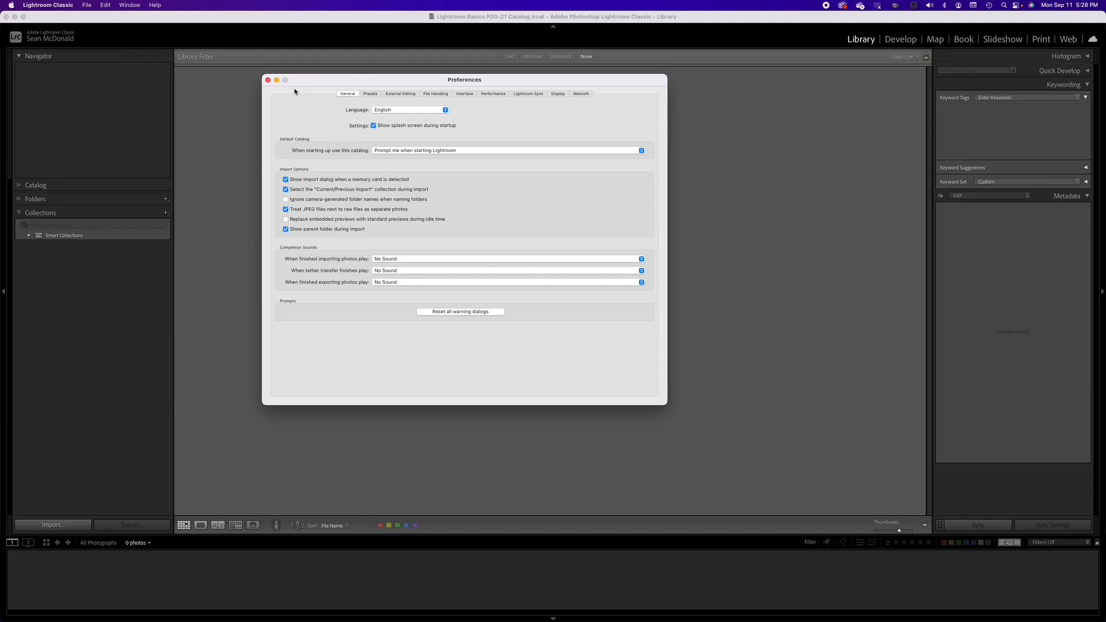
pyautogui.click(269, 81)
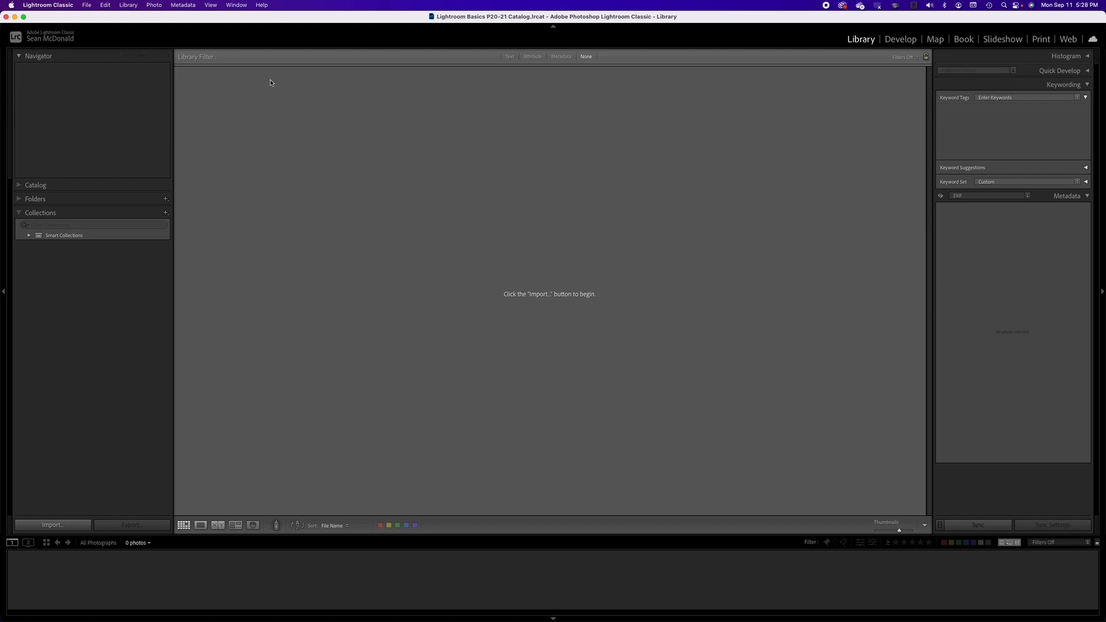
# Step: Open the import window and select the Lightroom Basics for P20-21 folder on the Desktop as the destination
pyautogui.press('super+shift+i')
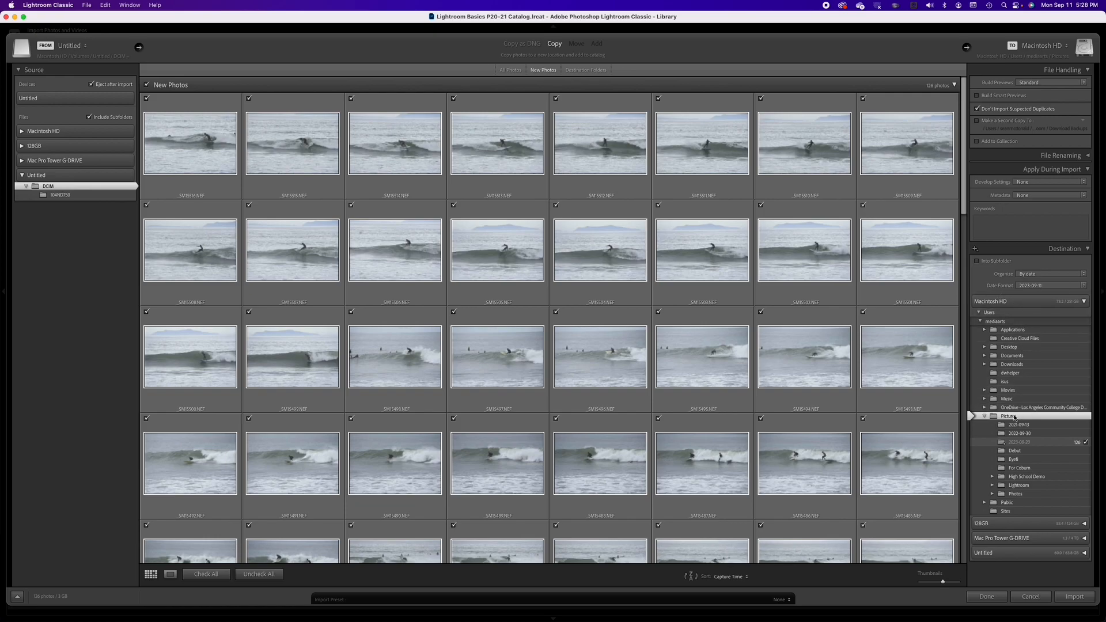
pyautogui.click(985, 417)
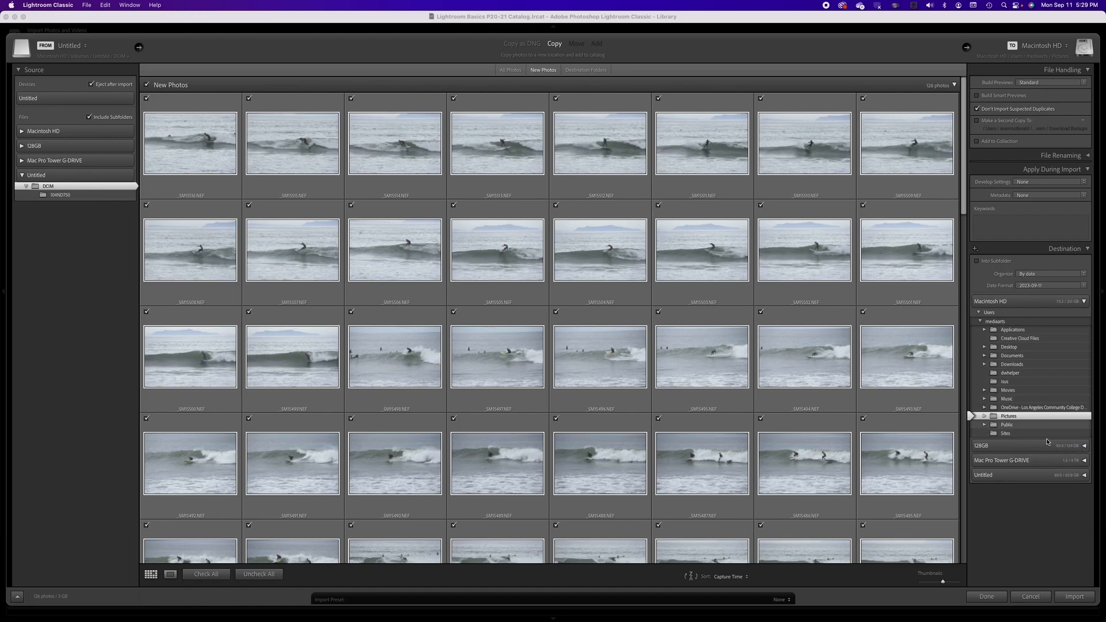
pyautogui.click(1008, 348)
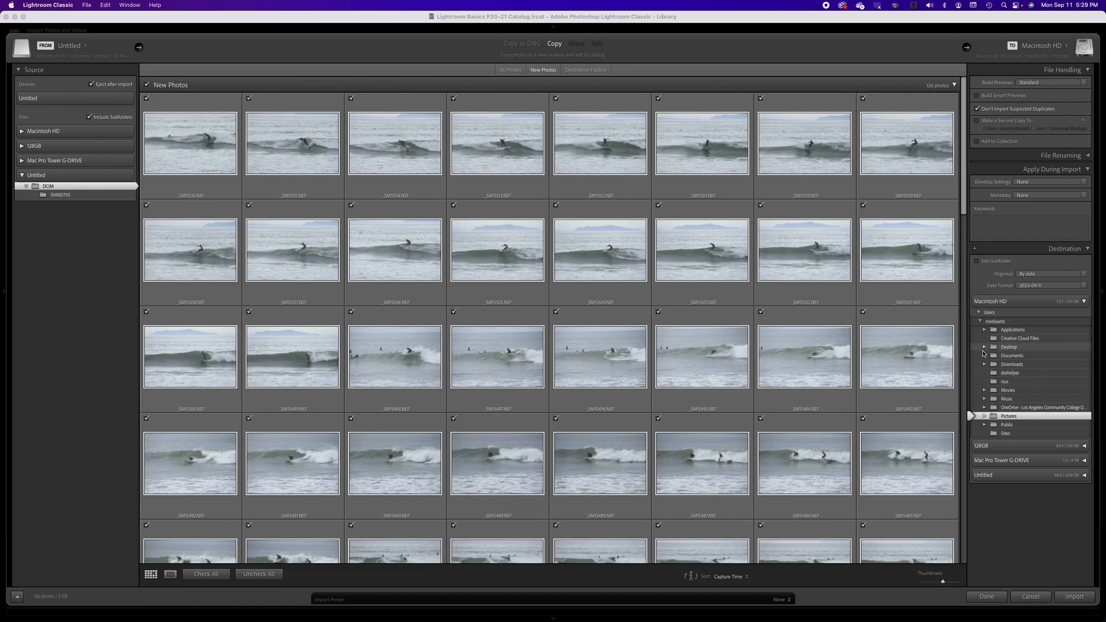
pyautogui.click(985, 347)
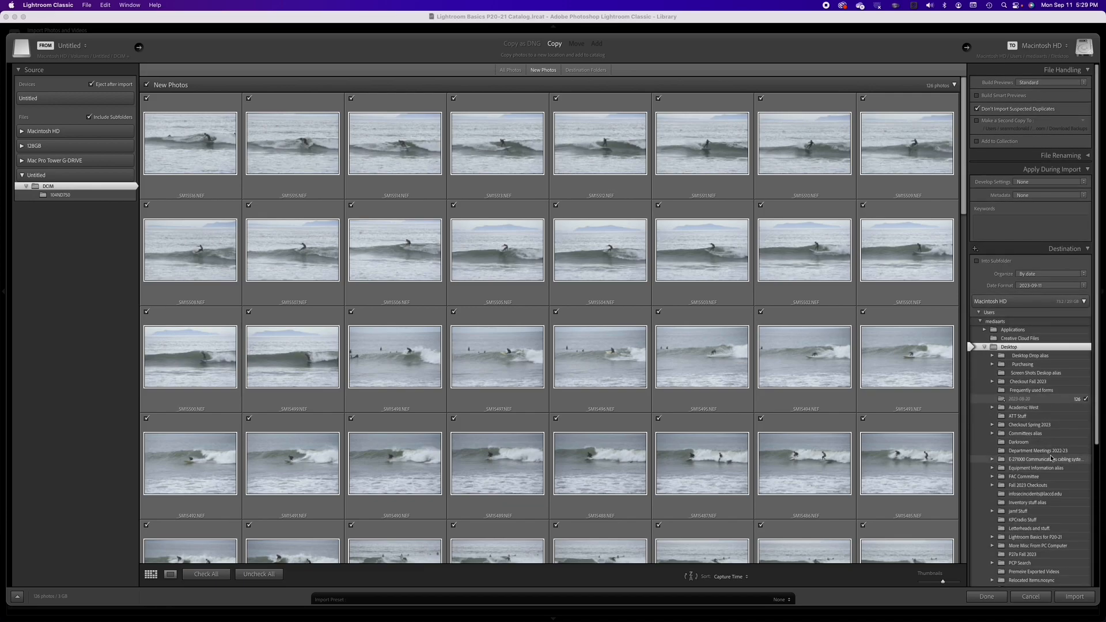
pyautogui.scroll(-2, 1050, 456)
pyautogui.scroll(-3, 1050, 457)
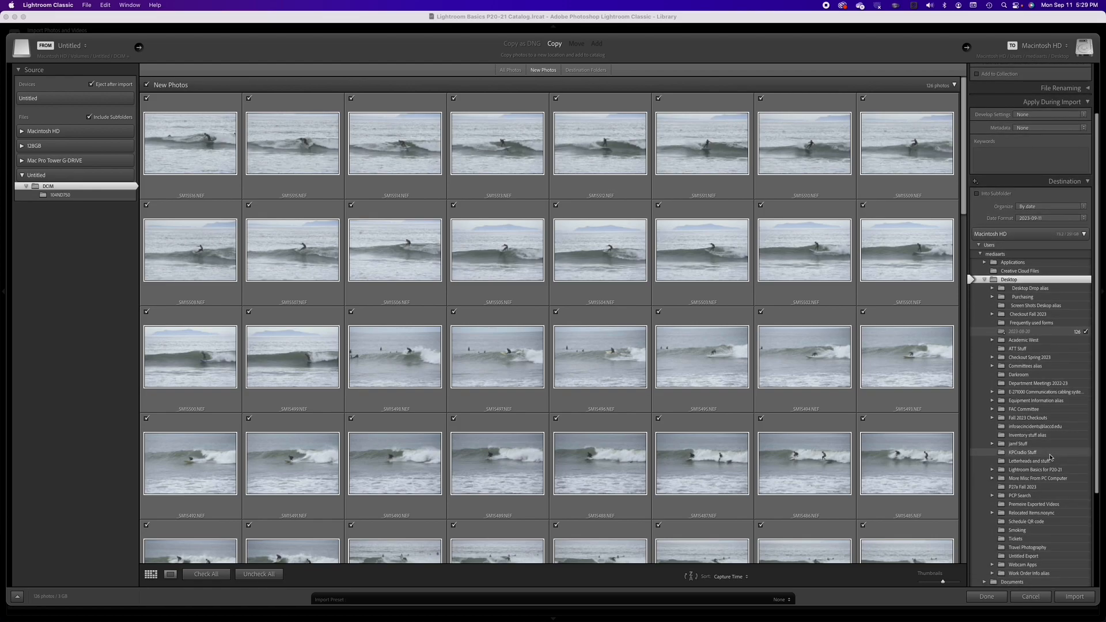
pyautogui.click(1042, 469)
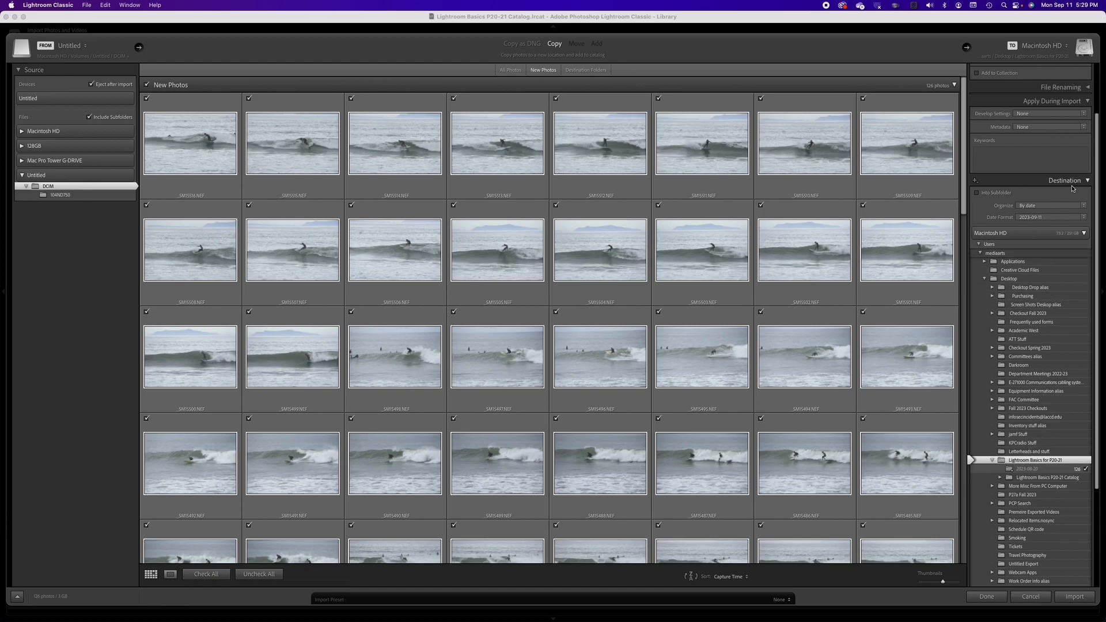
# Step: Create a new subfolder named Photos inside Lightroom Basics for P20-21 and choose it as the import destination
pyautogui.rightClick(1046, 461)
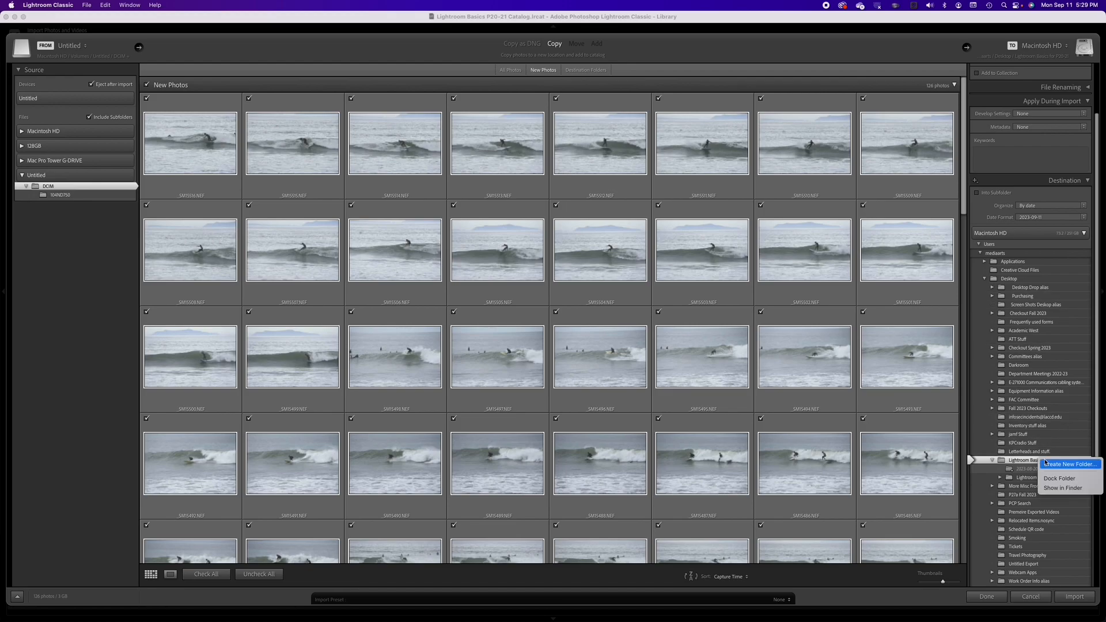
pyautogui.click(1050, 464)
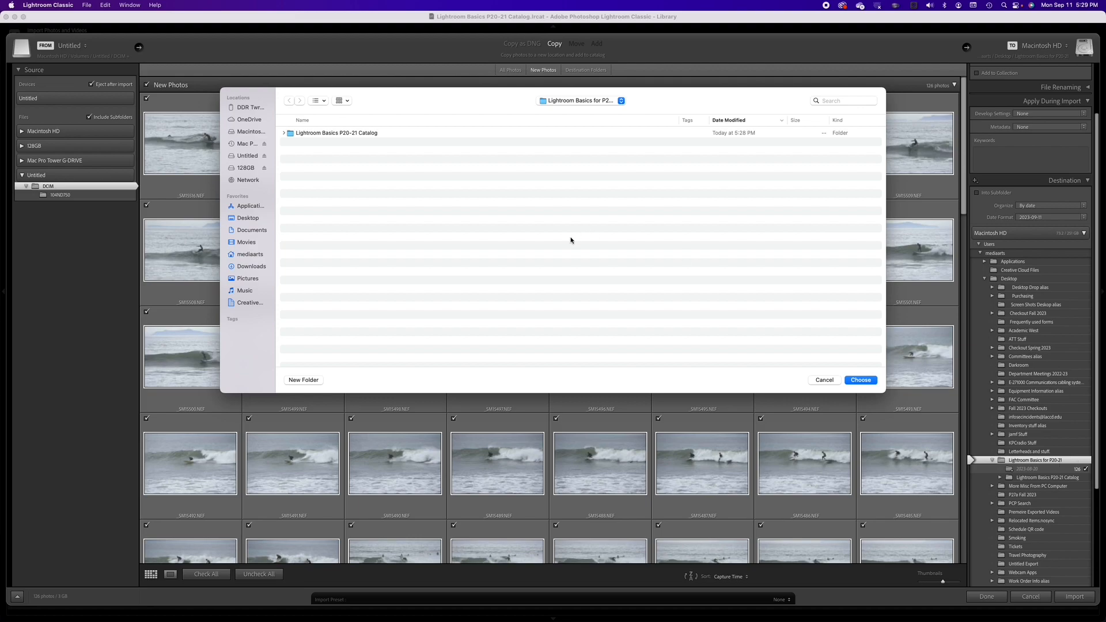
pyautogui.click(303, 380)
pyautogui.write('Photos')
pyautogui.press('Return')
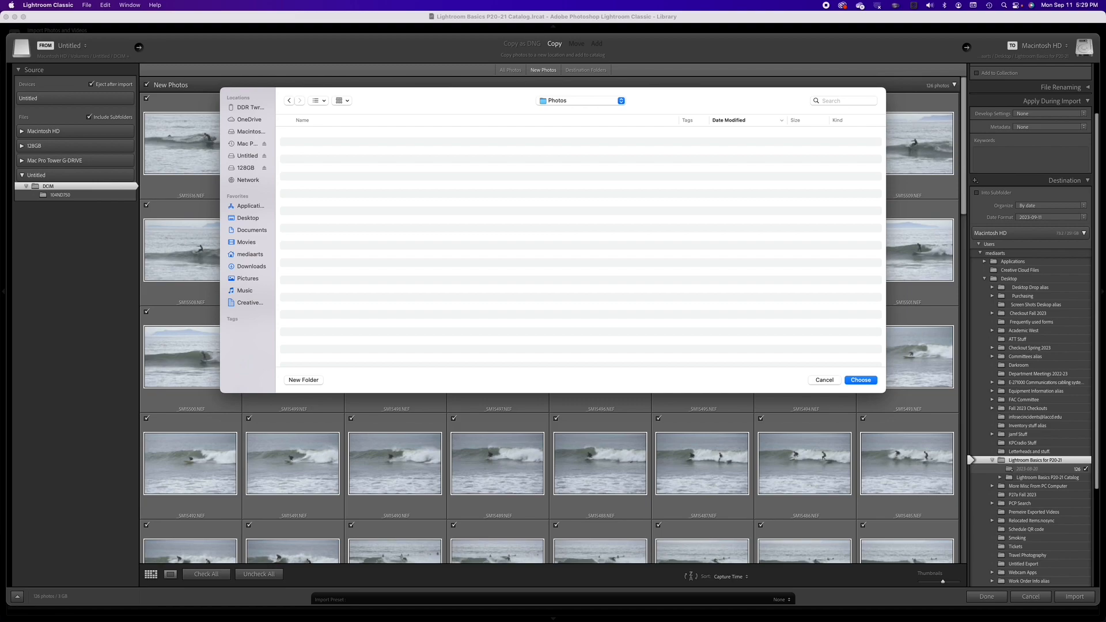
pyautogui.click(862, 381)
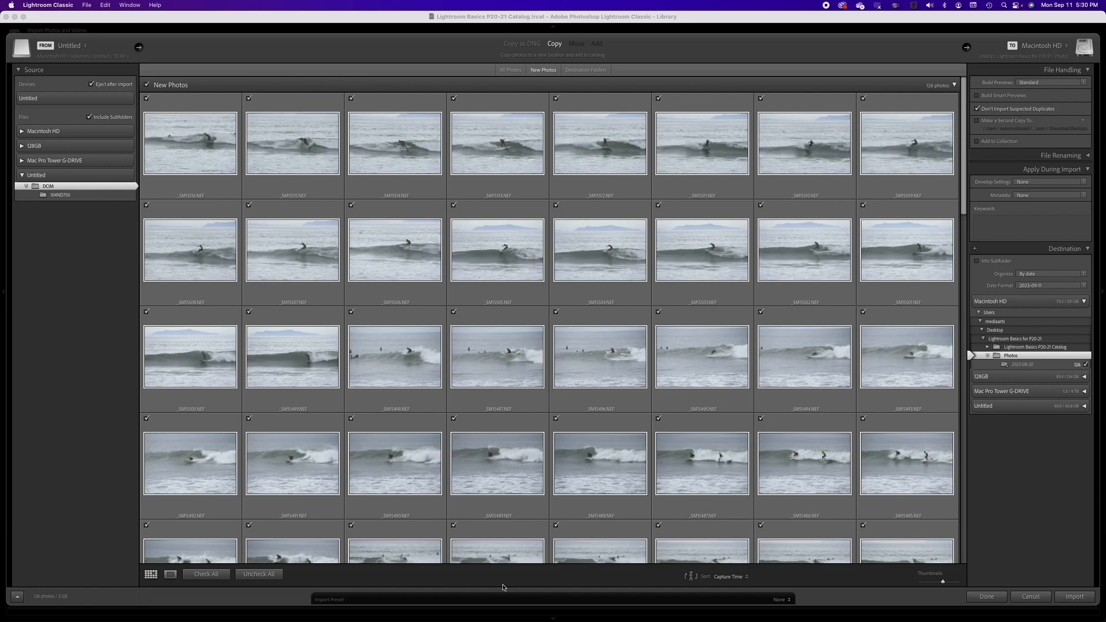
# Step: Uncheck all photos in the import grid, briefly checking and unchecking one thumbnail
pyautogui.click(260, 575)
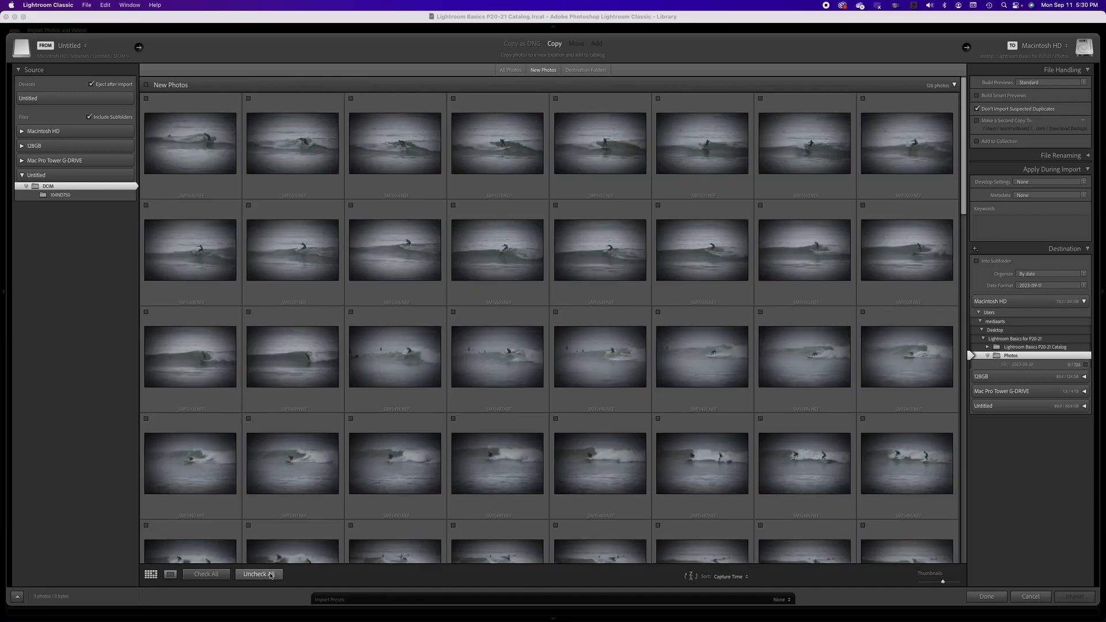
pyautogui.click(660, 420)
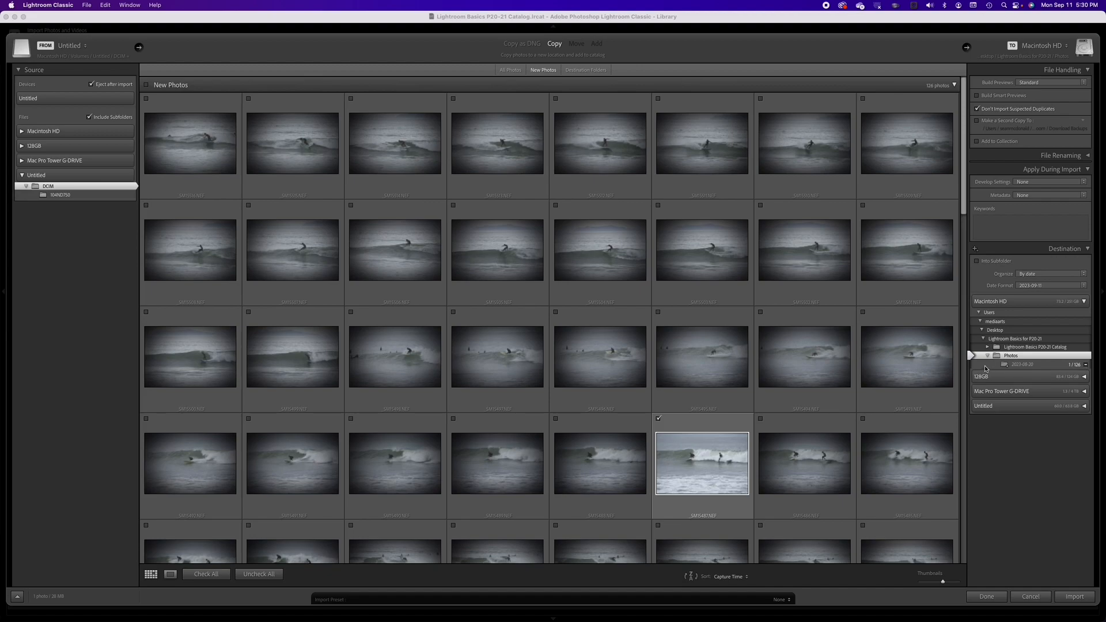
pyautogui.click(659, 419)
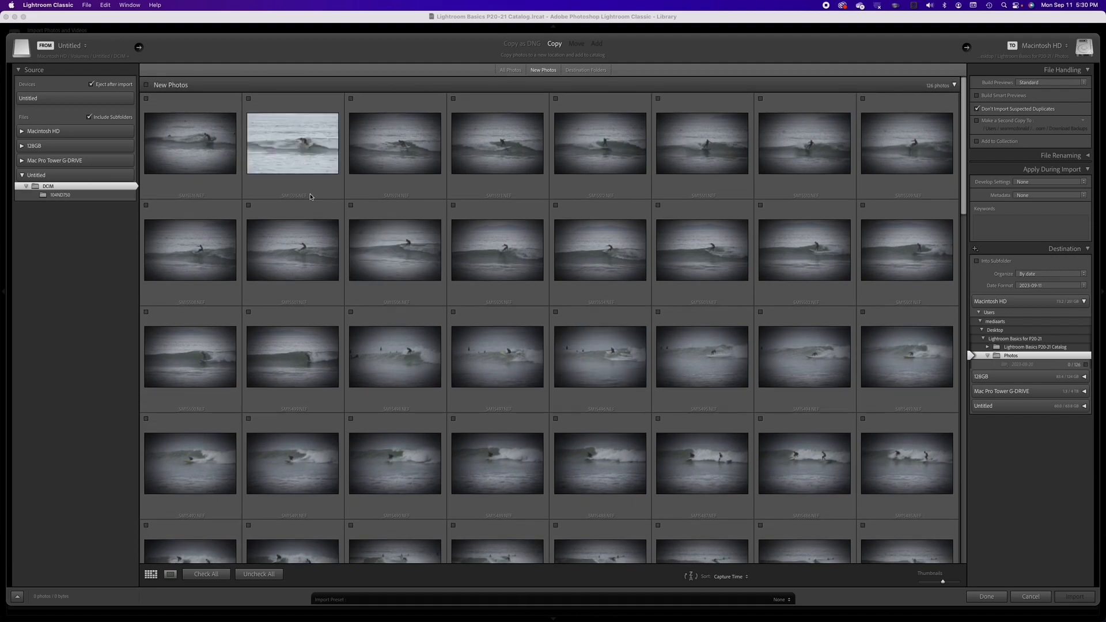
# Step: Open the first photo in loupe view and step through the following photos, then return to the grid
pyautogui.doubleClick(212, 146)
pyautogui.press('Right')
pyautogui.press('Right')
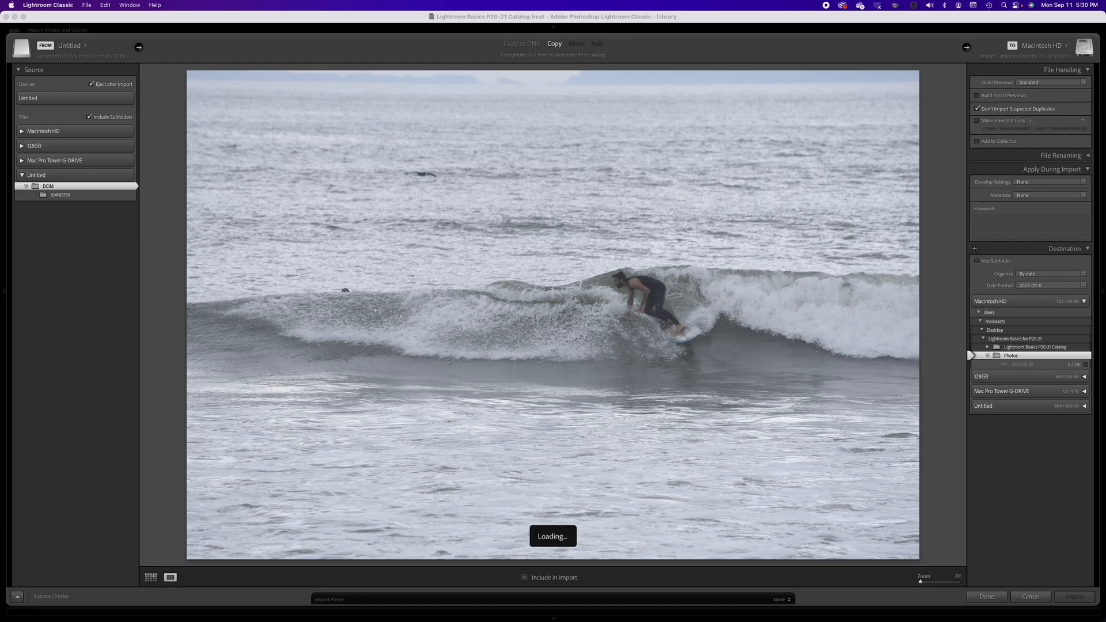
pyautogui.press('Right')
pyautogui.press('Right')
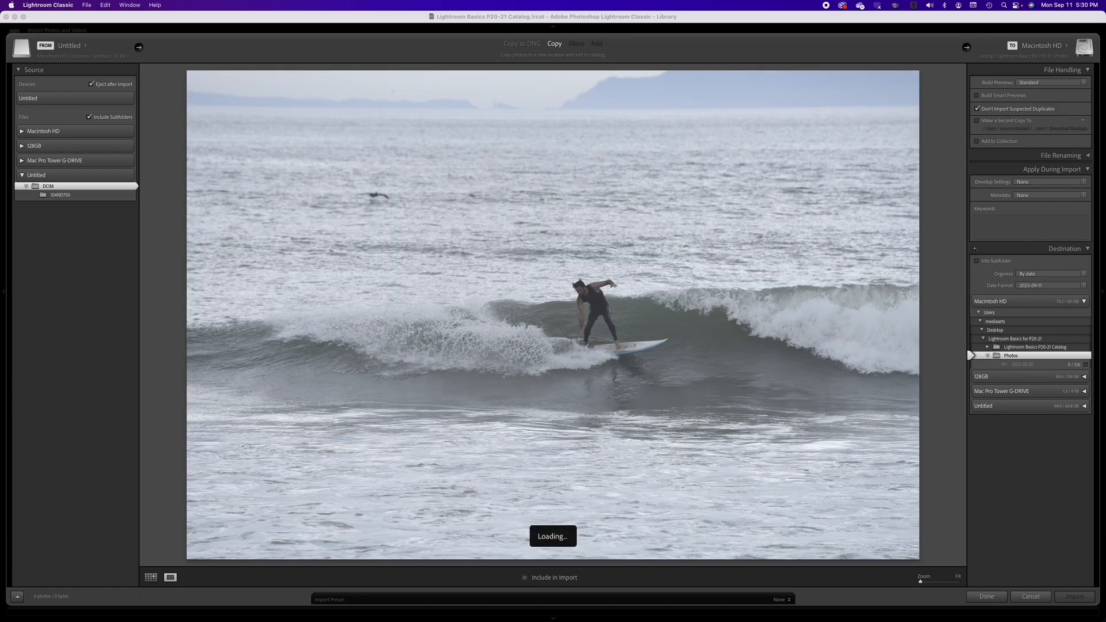
pyautogui.press('Right')
pyautogui.press('Right')
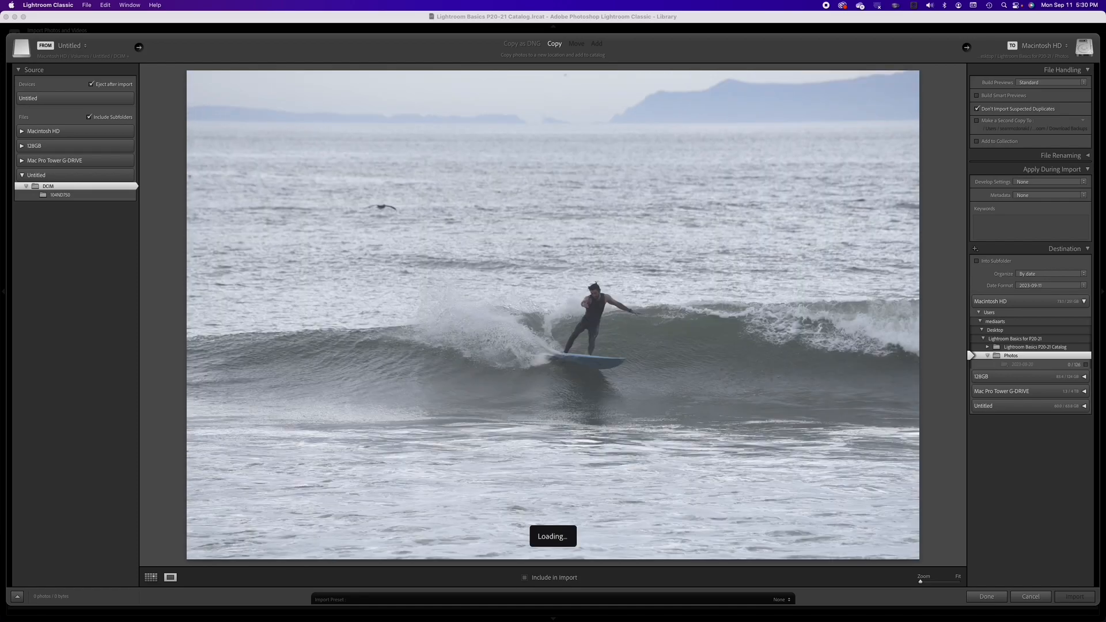
pyautogui.press('Right')
pyautogui.press('Right')
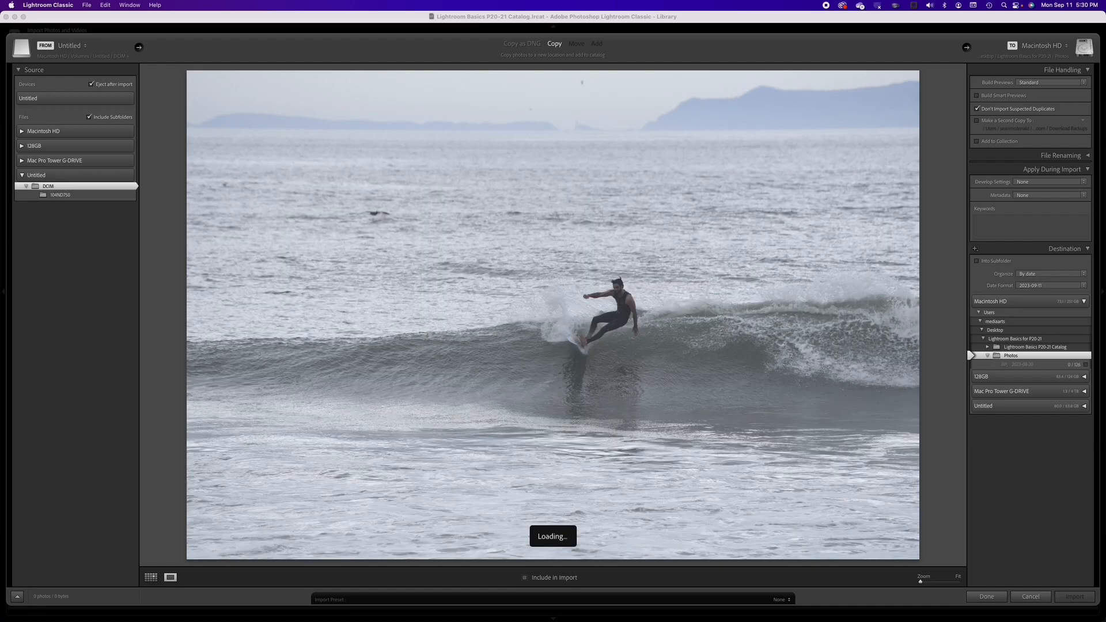
pyautogui.press('Right')
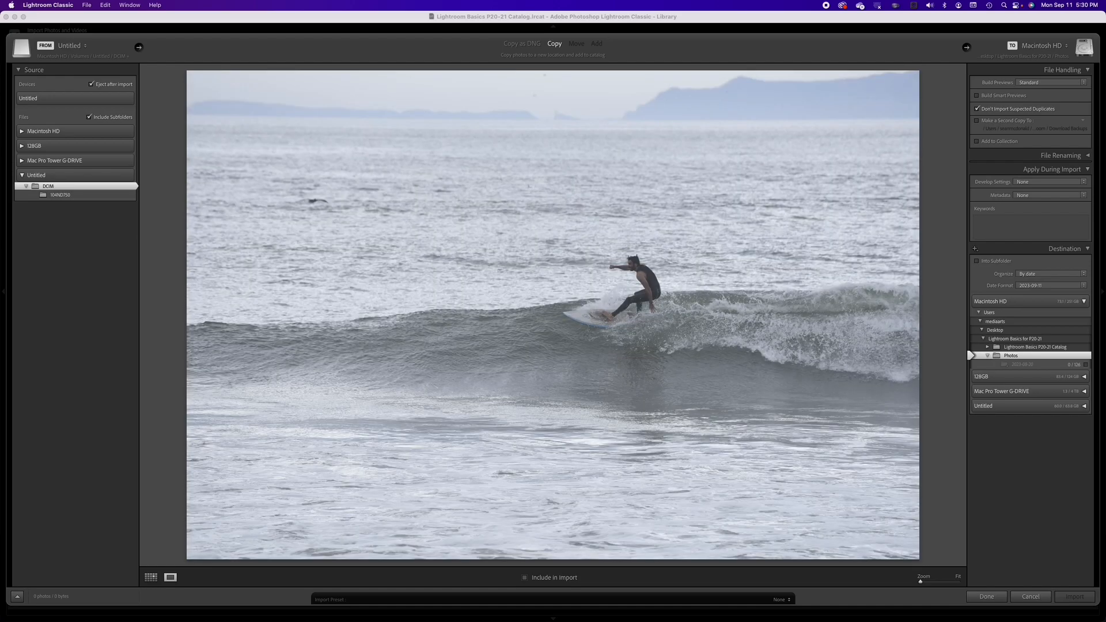
pyautogui.press('Right')
pyautogui.press('Right')
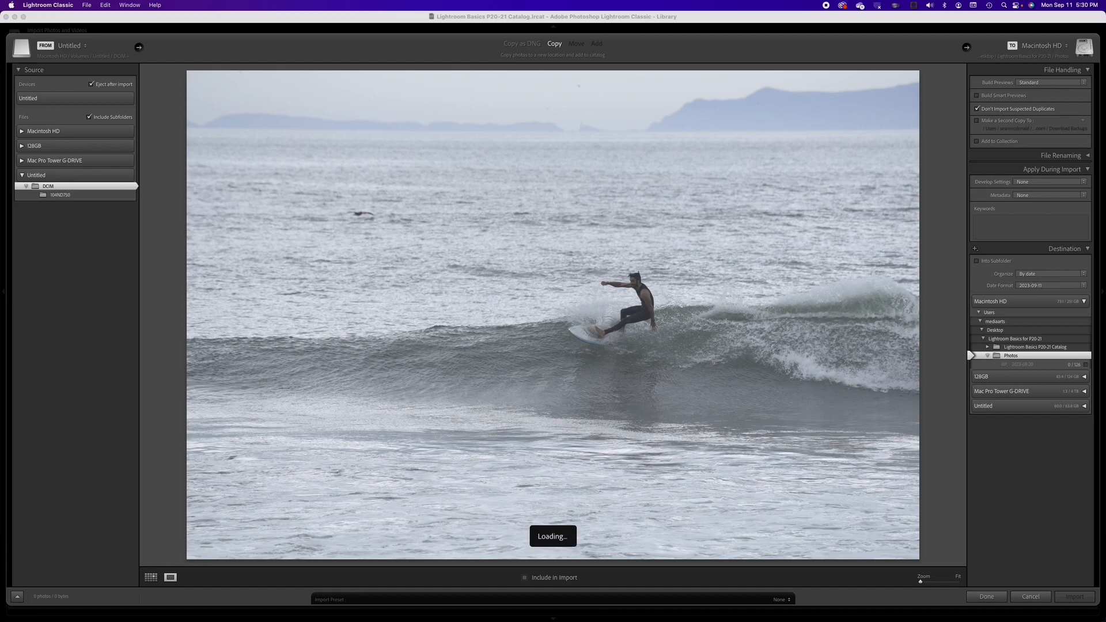
pyautogui.press('Right')
pyautogui.press('Right')
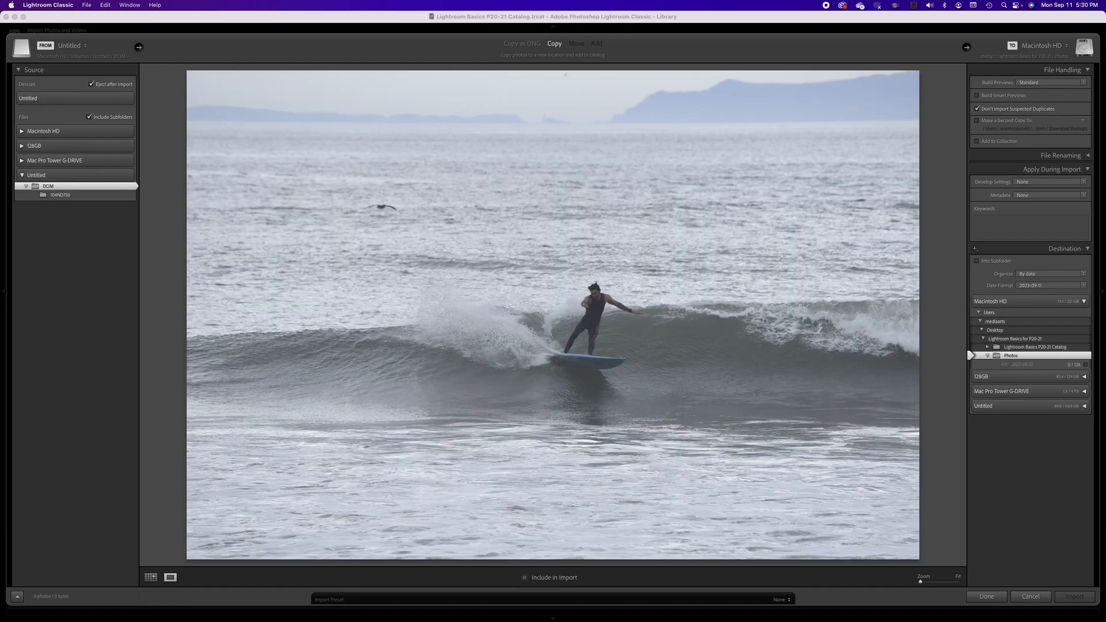
pyautogui.press('Right')
pyautogui.press('Right')
pyautogui.press('Right')
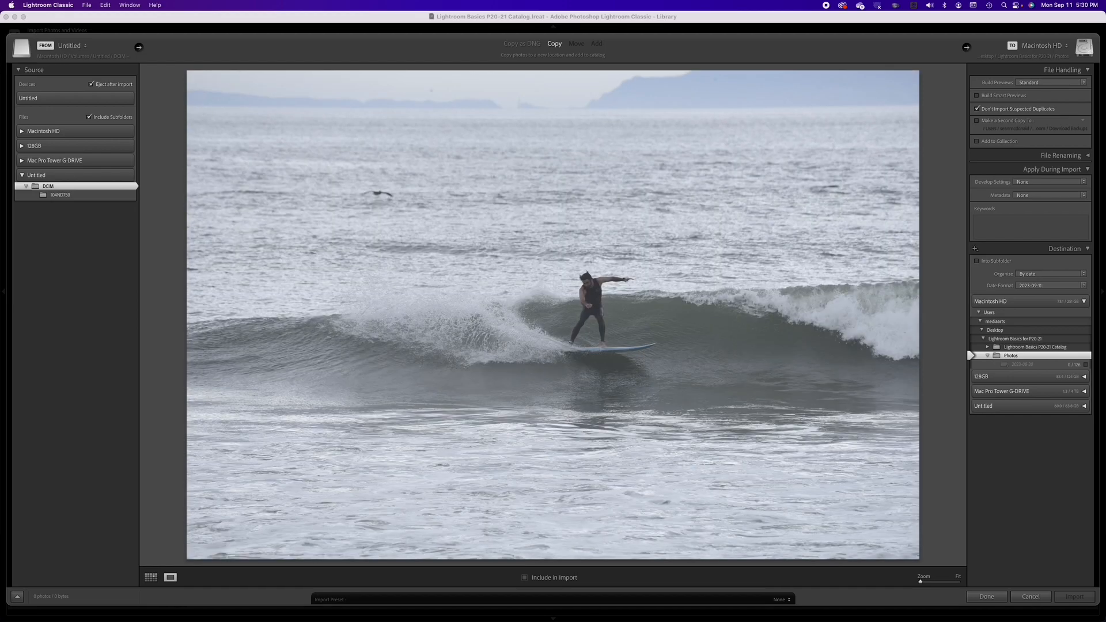
pyautogui.press('g')
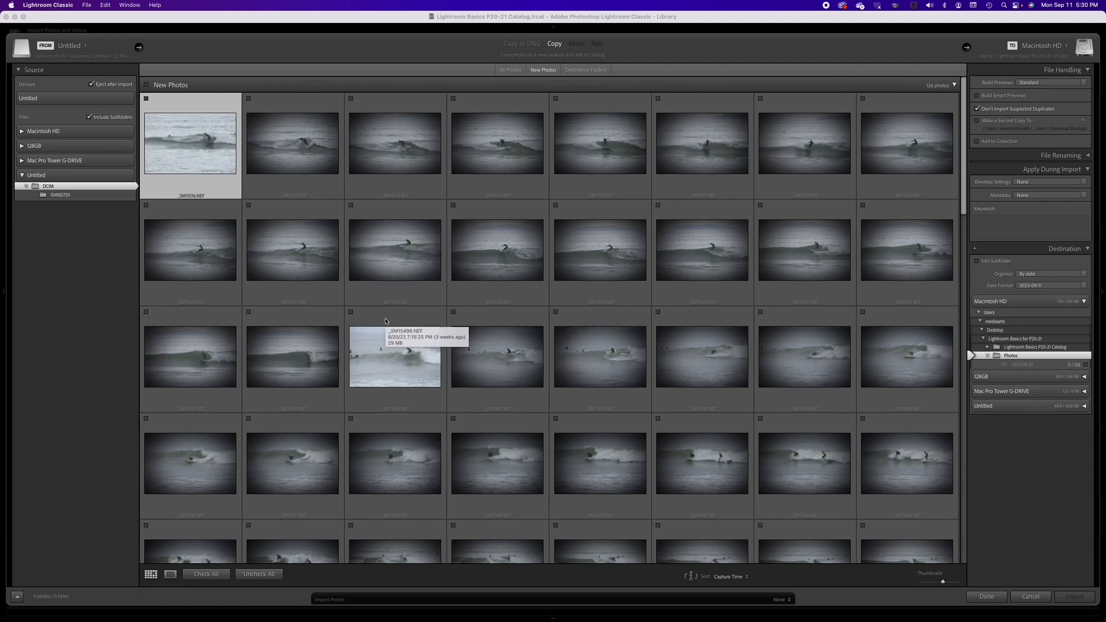
# Step: Select the first 18 photos and check them all for import
pyautogui.keyDown('shift'); pyautogui.click(323, 322); pyautogui.keyUp('shift')
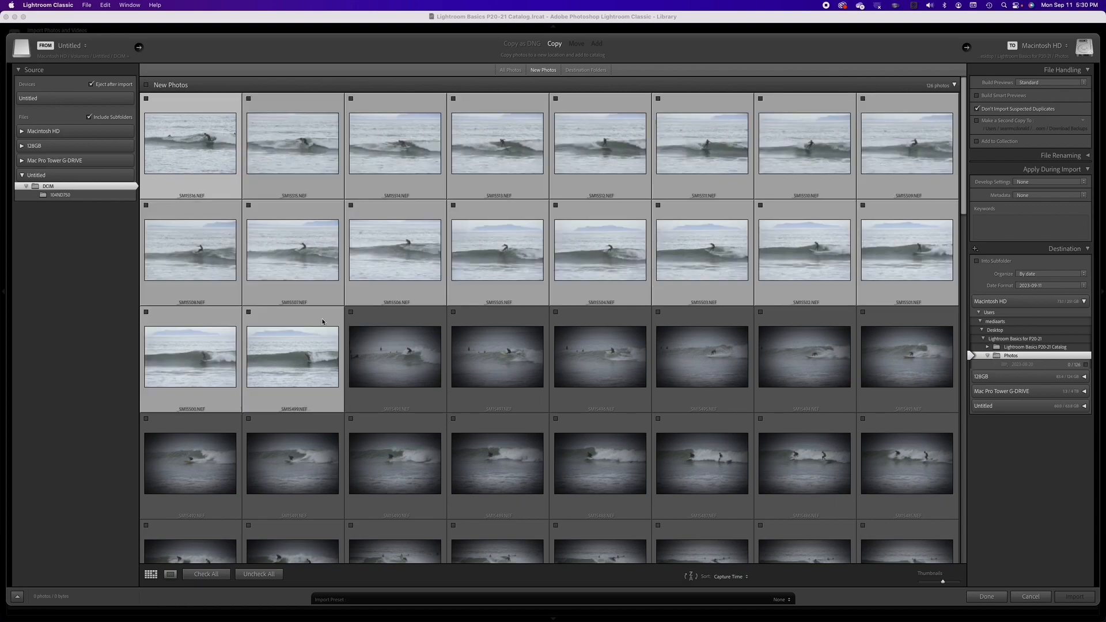
pyautogui.click(249, 313)
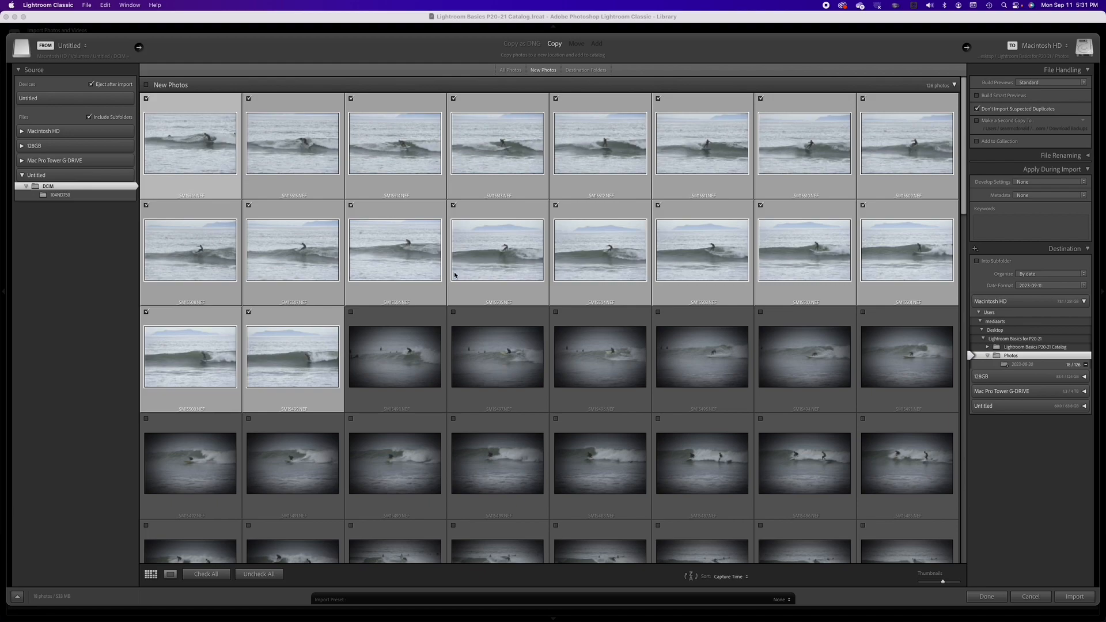
# Step: Open the photo after the checked ones in loupe view and step through the following photos
pyautogui.click(433, 362)
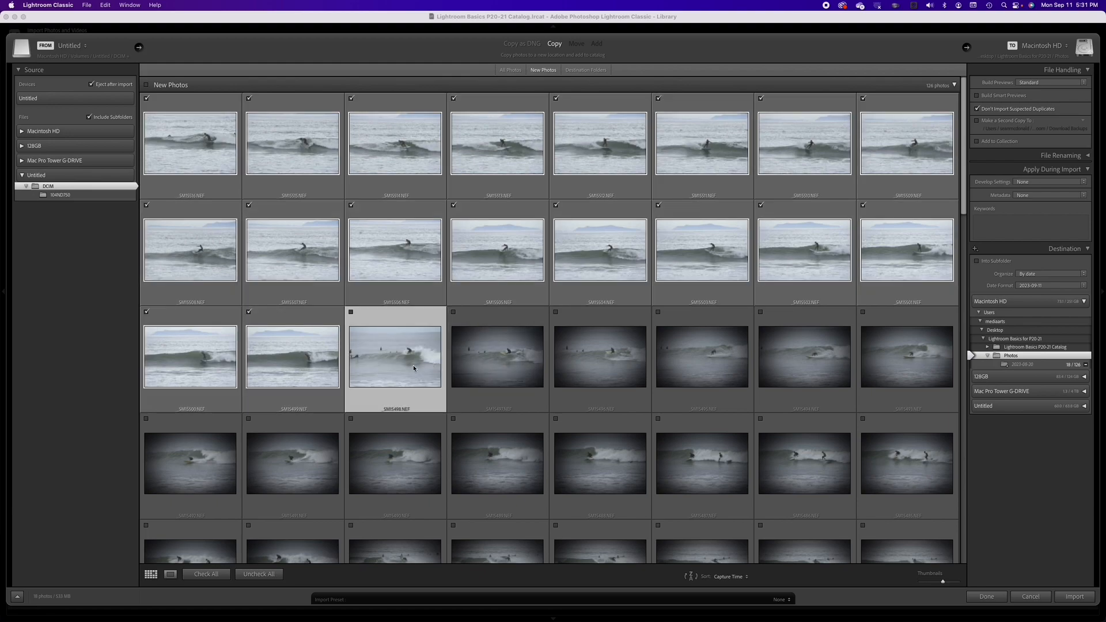
pyautogui.doubleClick(414, 365)
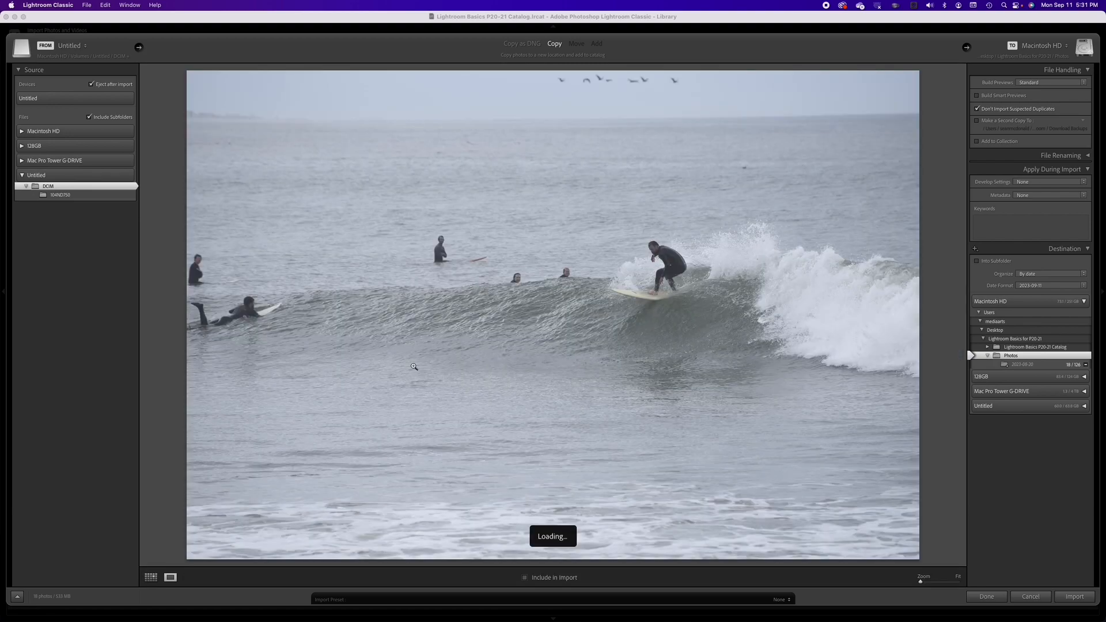
pyautogui.press('Right')
pyautogui.press('Right')
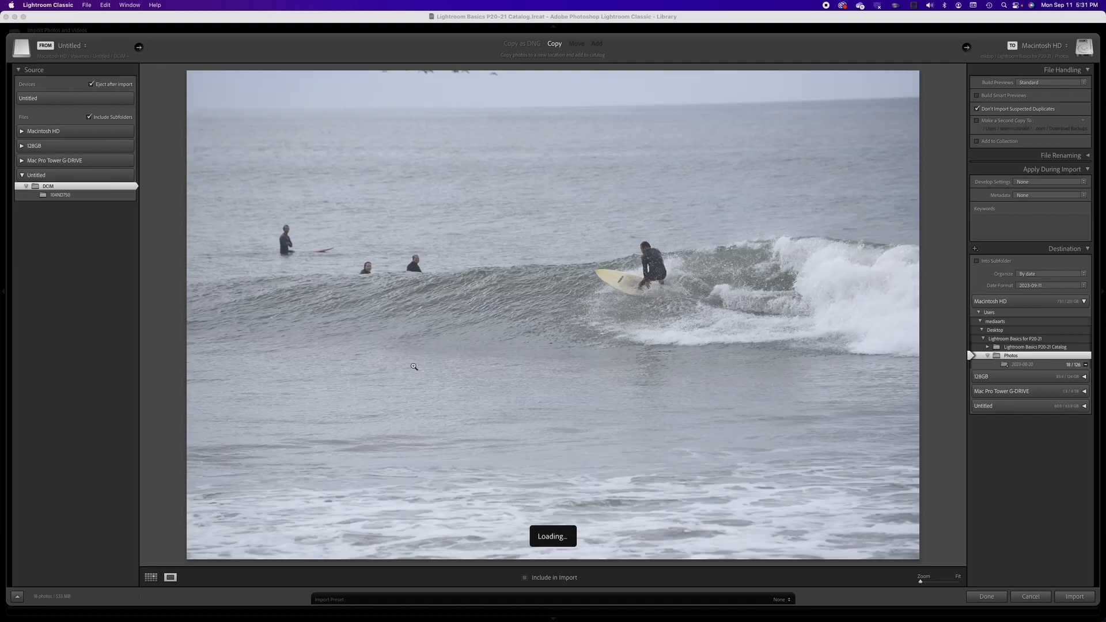
pyautogui.press('Right')
pyautogui.press('Right')
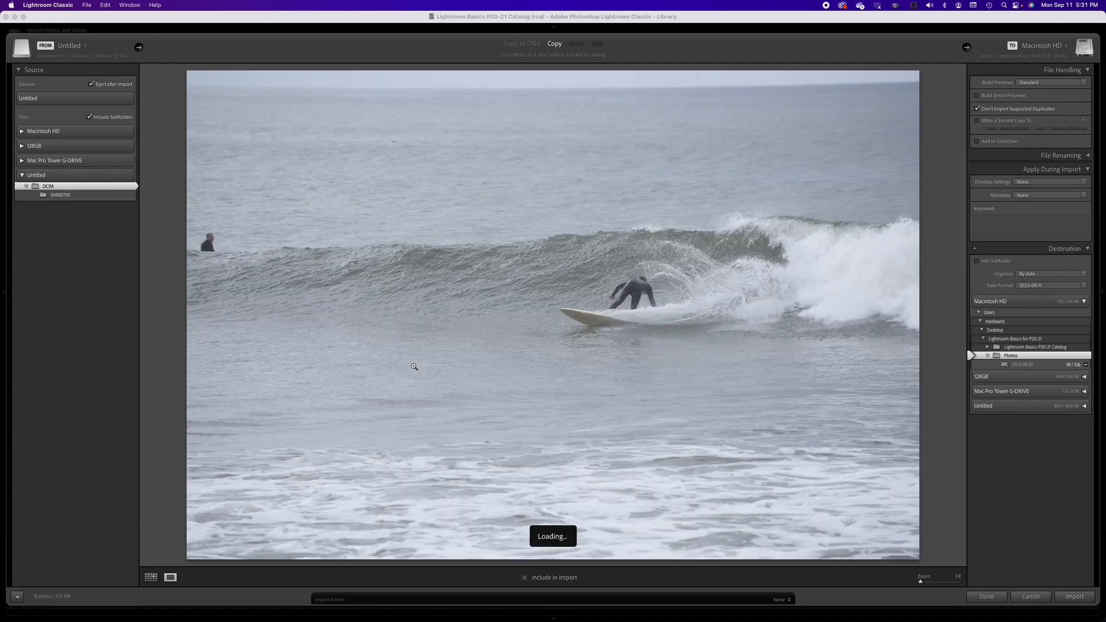
pyautogui.press('Right')
pyautogui.press('Right')
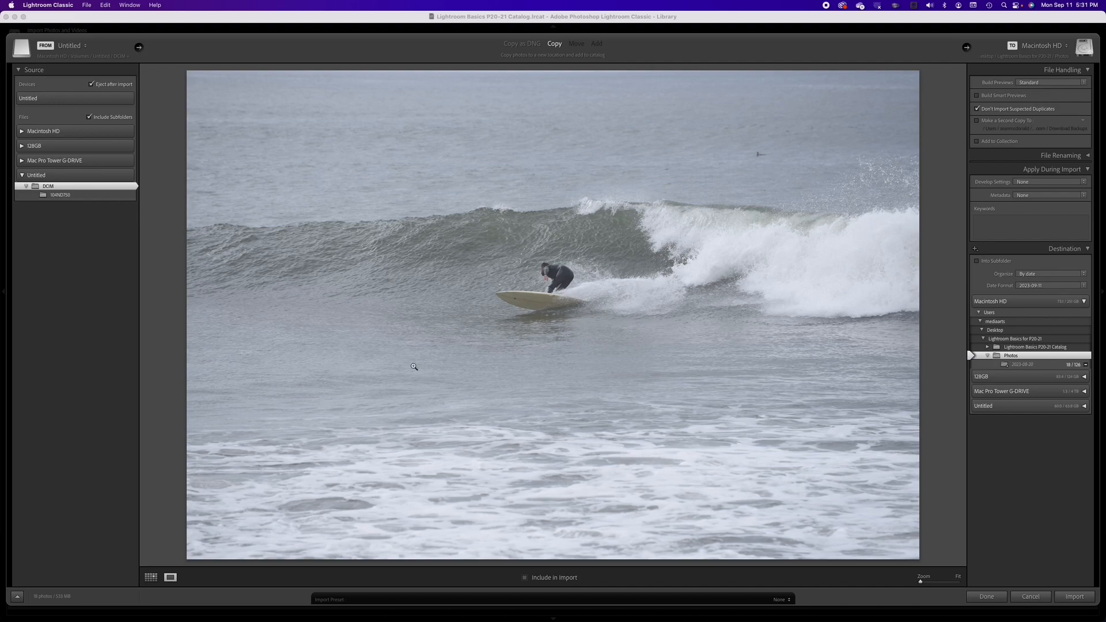
pyautogui.press('Right')
pyautogui.press('Right')
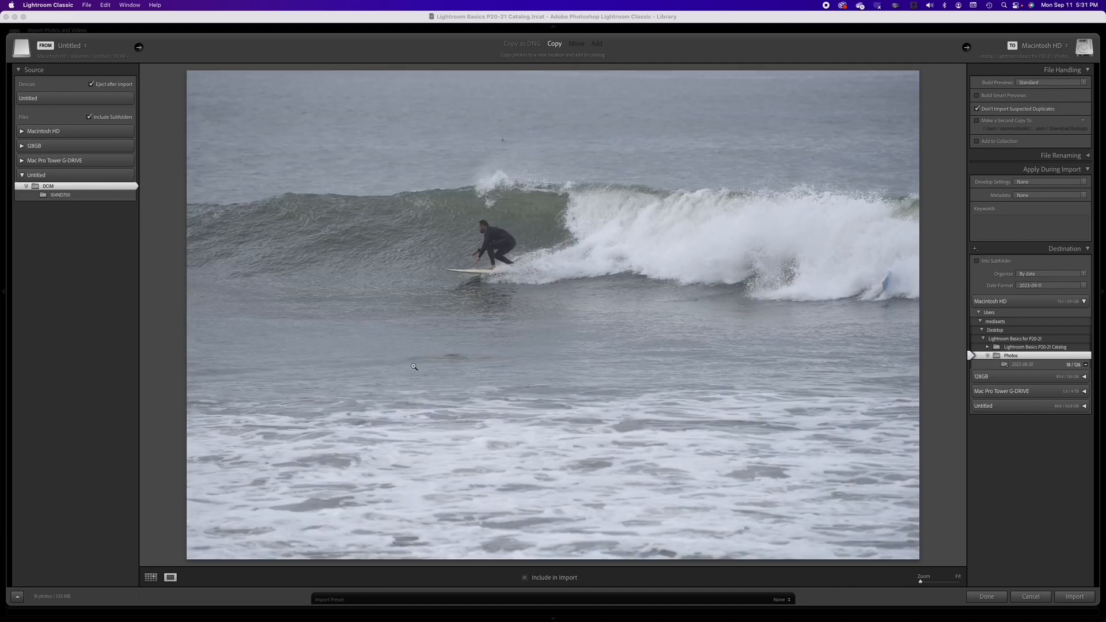
pyautogui.press('Right')
pyautogui.press('Right')
pyautogui.press('Right')
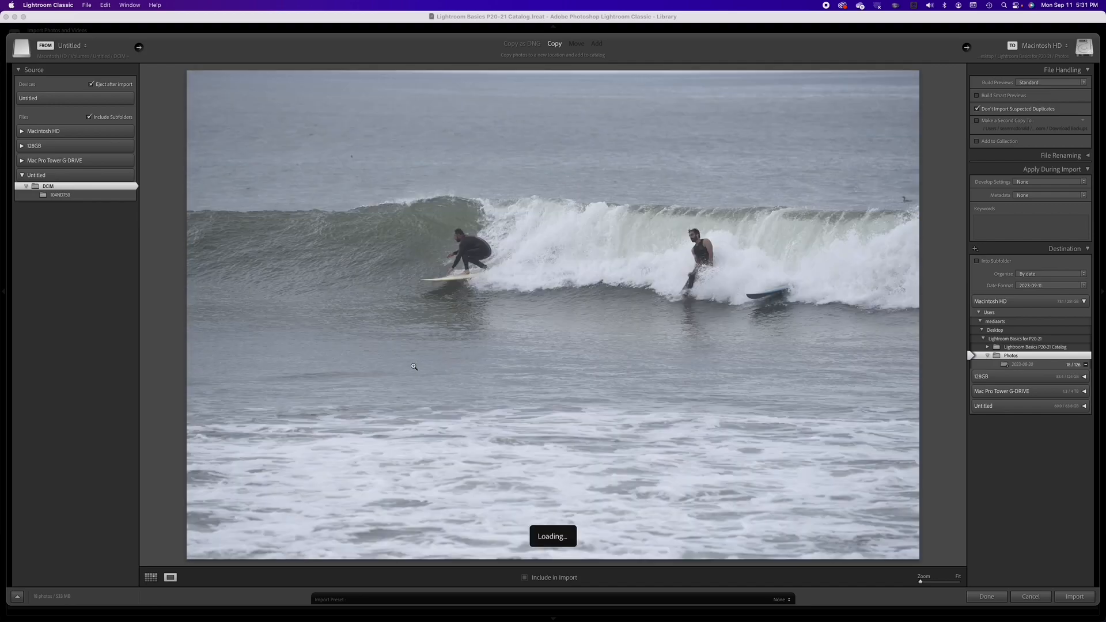
pyautogui.press('Right')
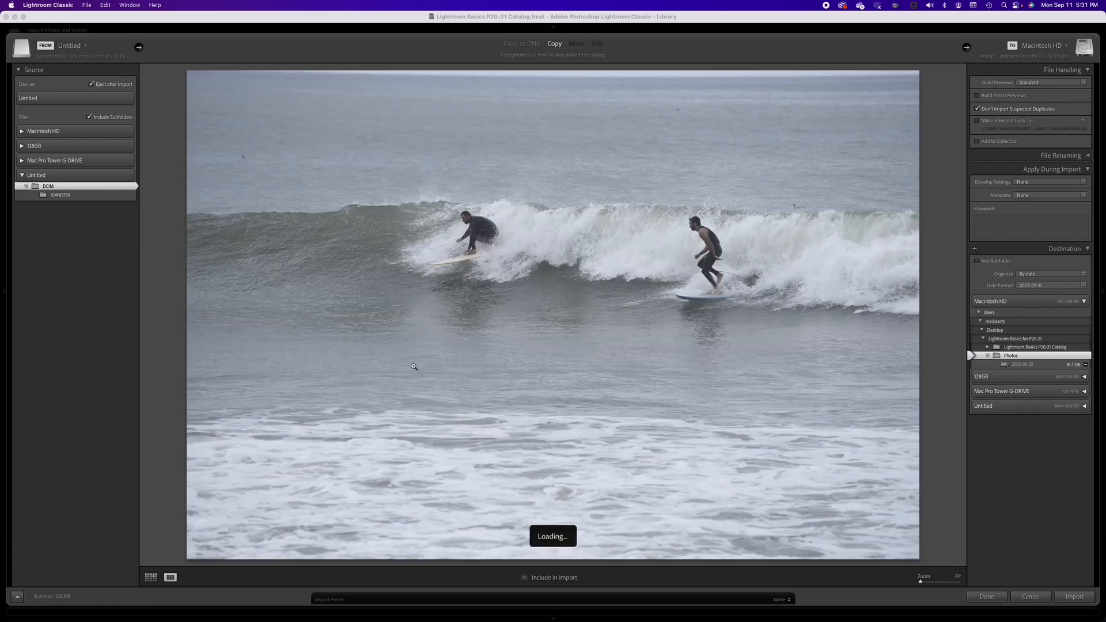
pyautogui.press('Right')
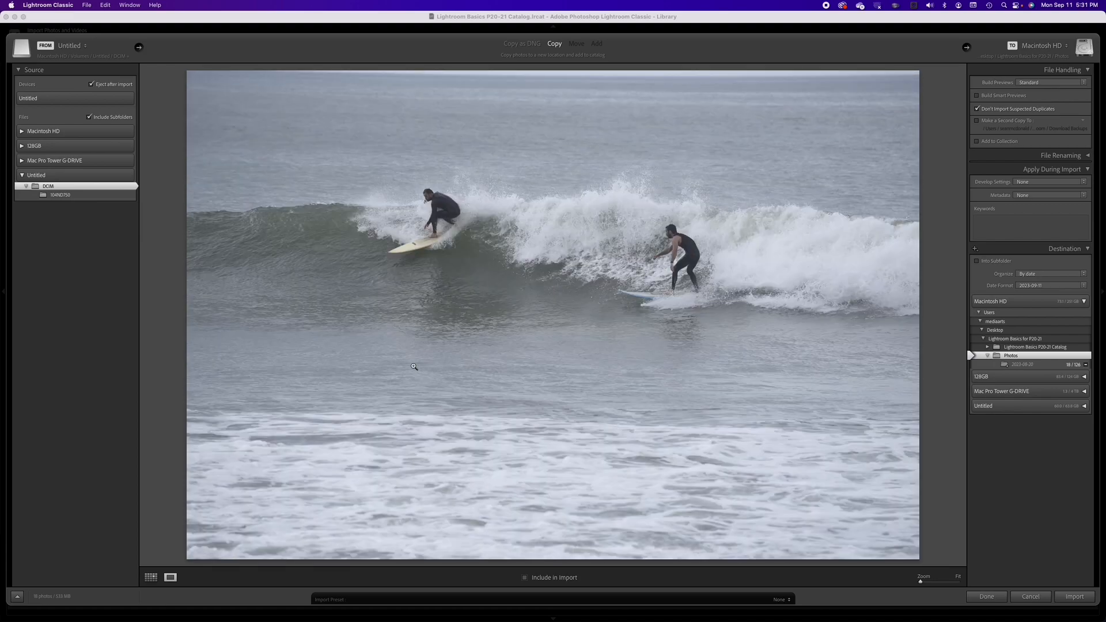
pyautogui.press('Right')
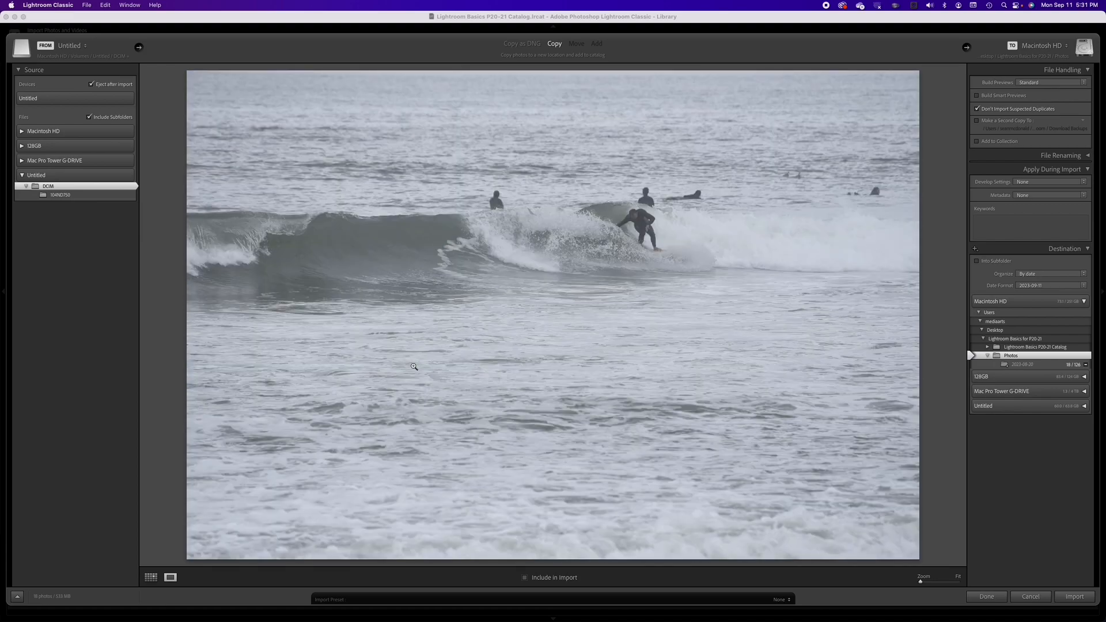
pyautogui.press('Right')
pyautogui.press('Right')
pyautogui.press('Right')
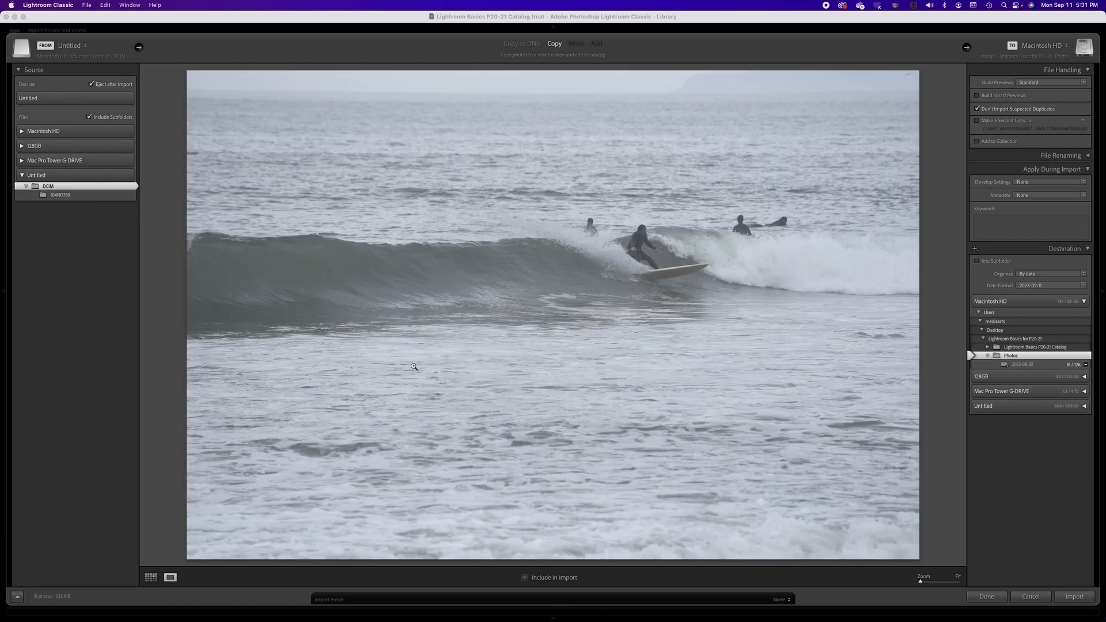
pyautogui.press('Right')
pyautogui.press('Right')
pyautogui.press('Right')
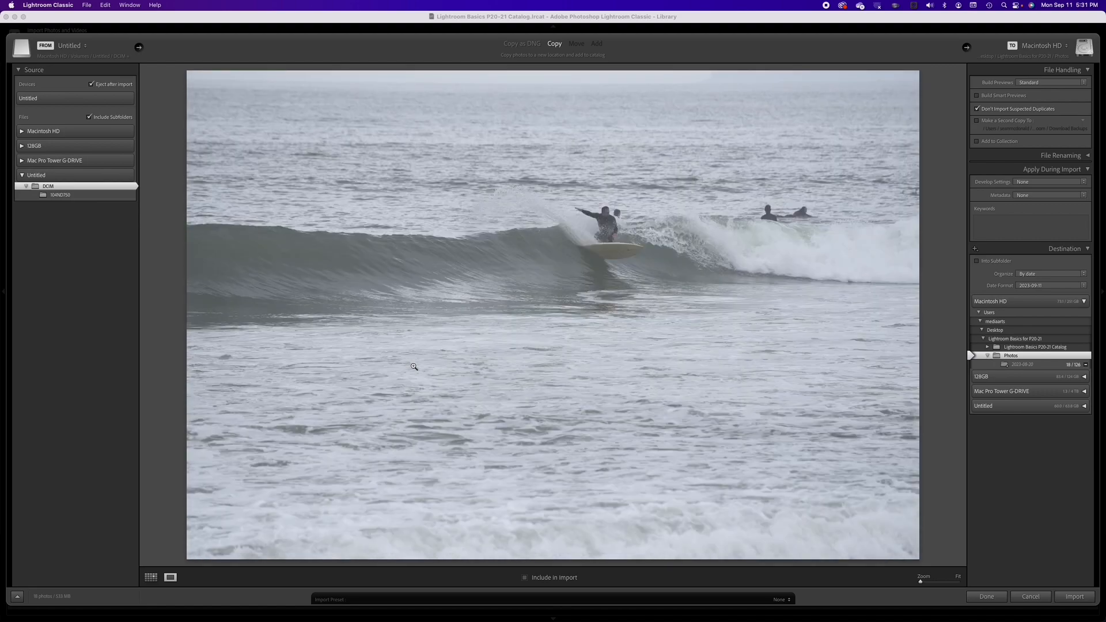
pyautogui.press('Right')
# Step: Return to the grid and enlarge the import thumbnails
pyautogui.press('g')
pyautogui.scroll(-3, 499, 372)
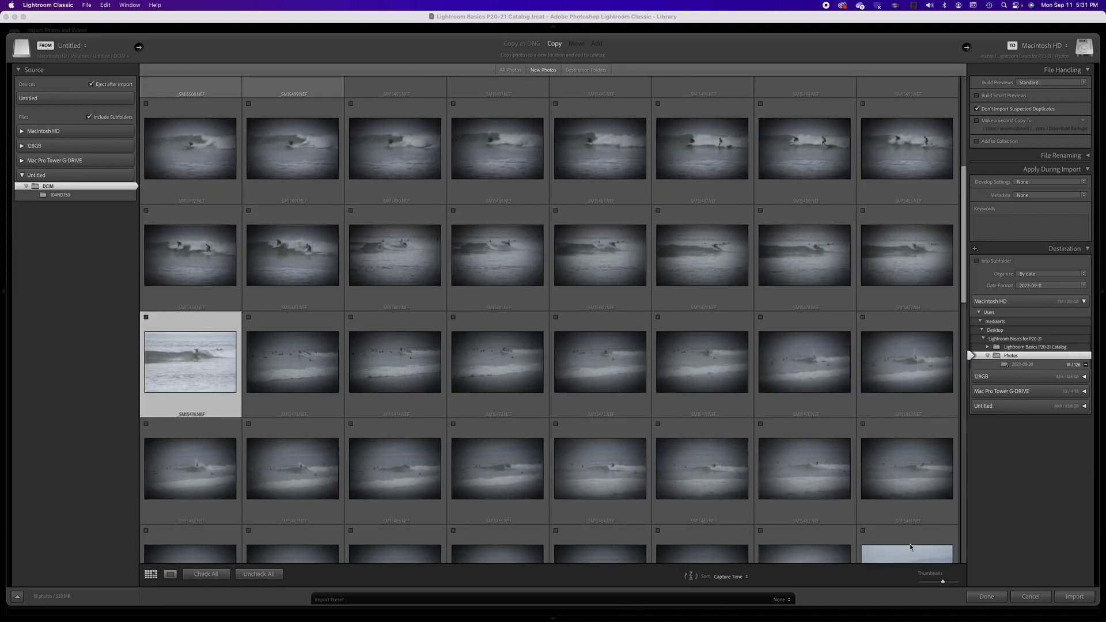
pyautogui.moveTo(944, 583); pyautogui.dragTo(960, 583)
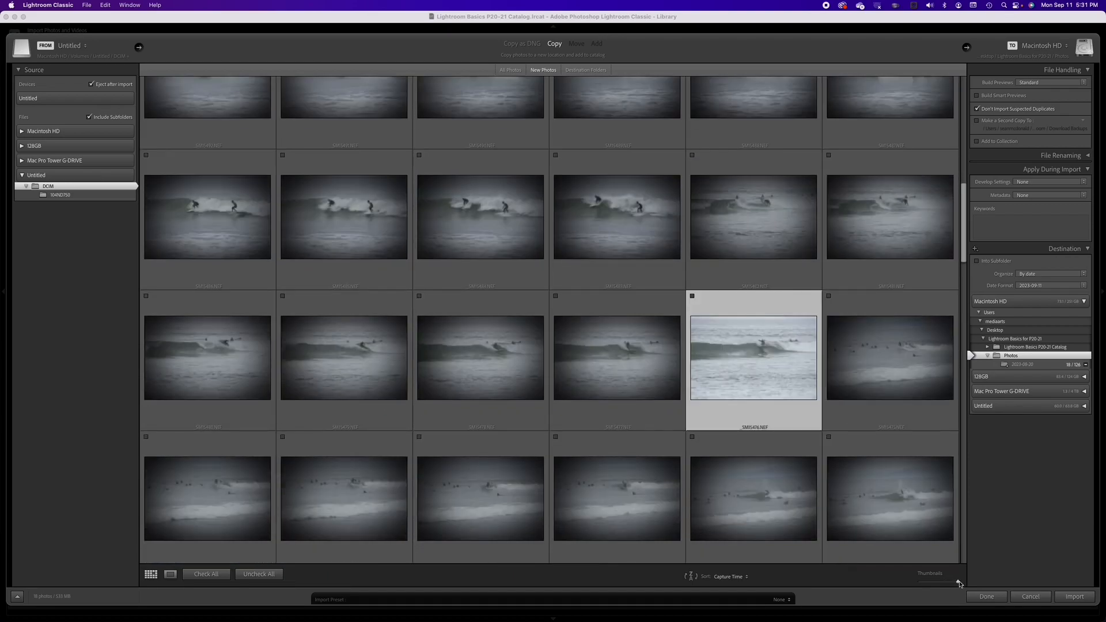
pyautogui.scroll(-5, 779, 417)
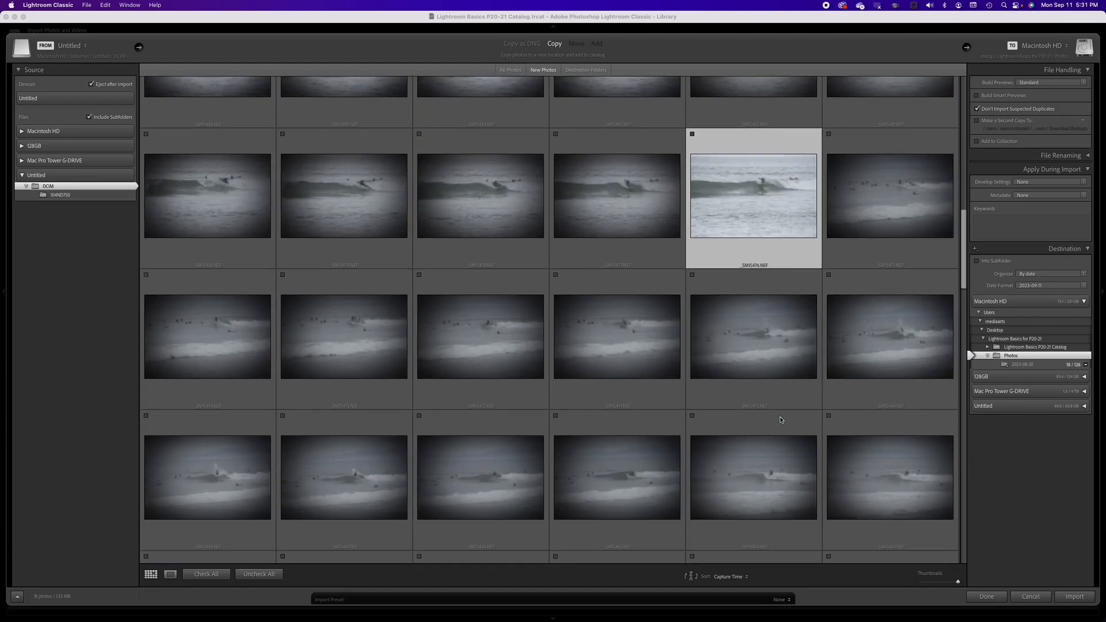
pyautogui.scroll(2, 781, 421)
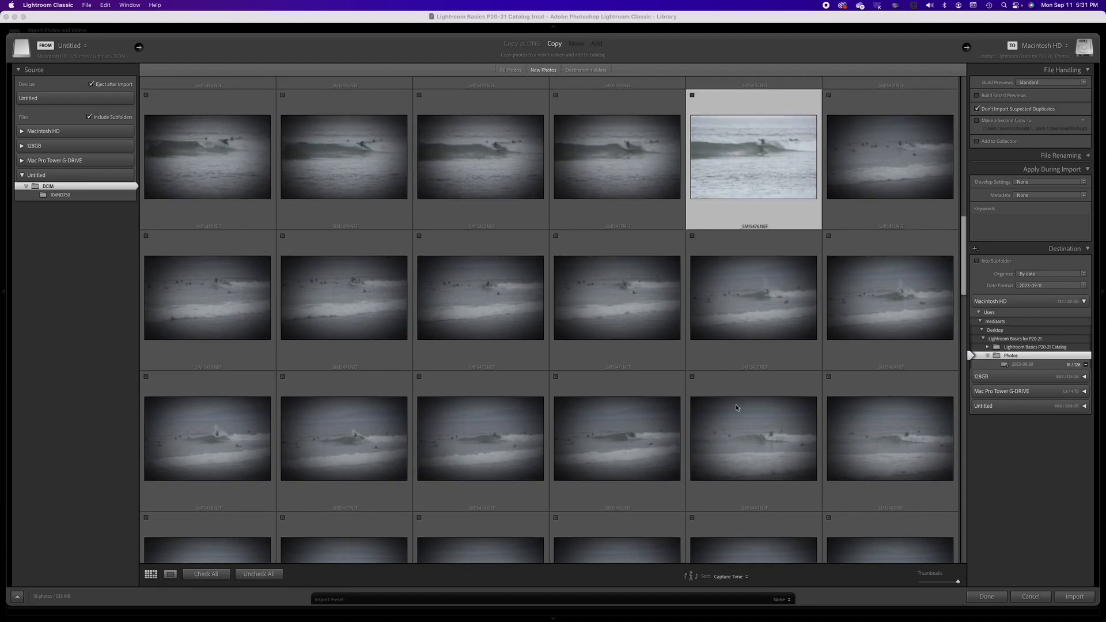
# Step: Select a photo further down, review it and the next photos in loupe view, then return to the grid
pyautogui.click(852, 169)
pyautogui.press('Right')
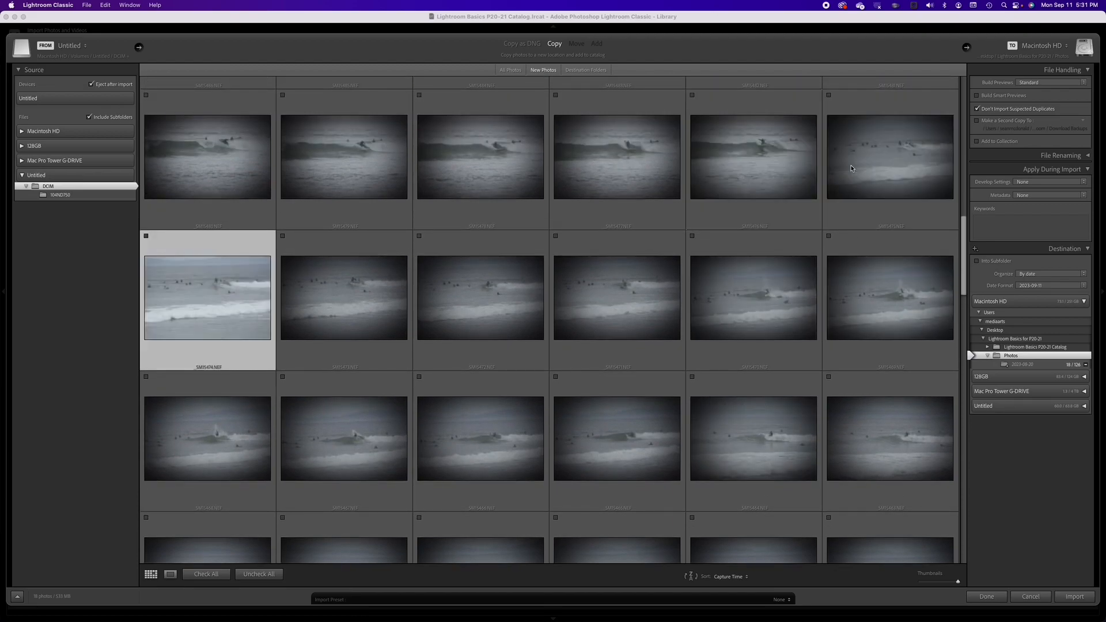
pyautogui.press('Right')
pyautogui.press('Right')
pyautogui.press('Right')
pyautogui.press('Right')
pyautogui.press('Right')
pyautogui.press('Left')
pyautogui.press('Left')
pyautogui.press('Left')
pyautogui.press('Left')
pyautogui.press('Left')
pyautogui.doubleClick(220, 302)
pyautogui.press('Right')
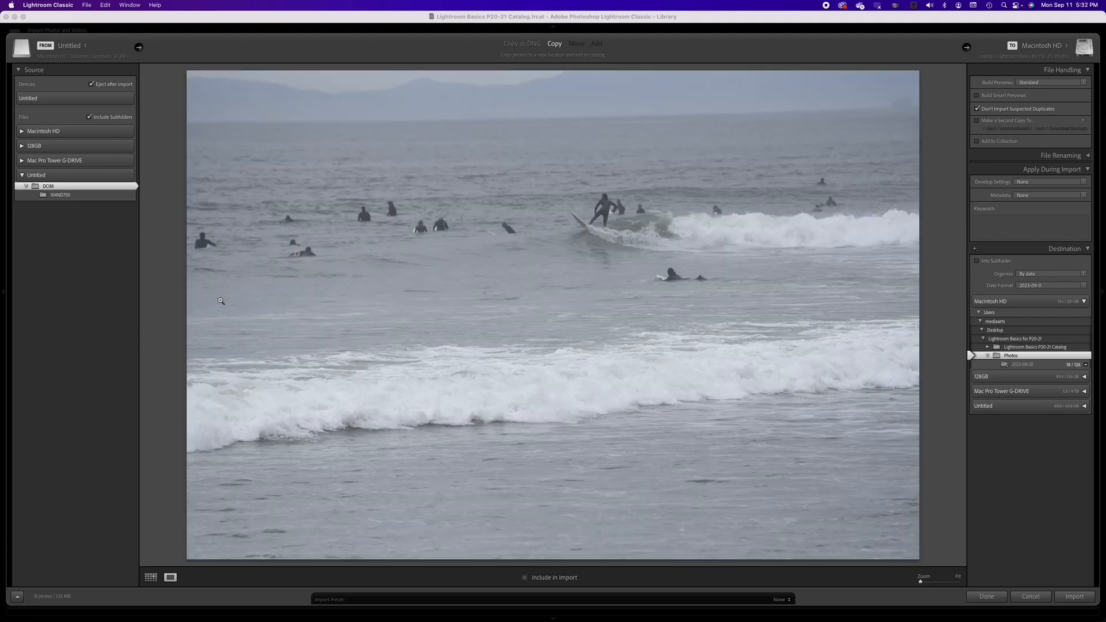
pyautogui.press('Right')
pyautogui.press('Right')
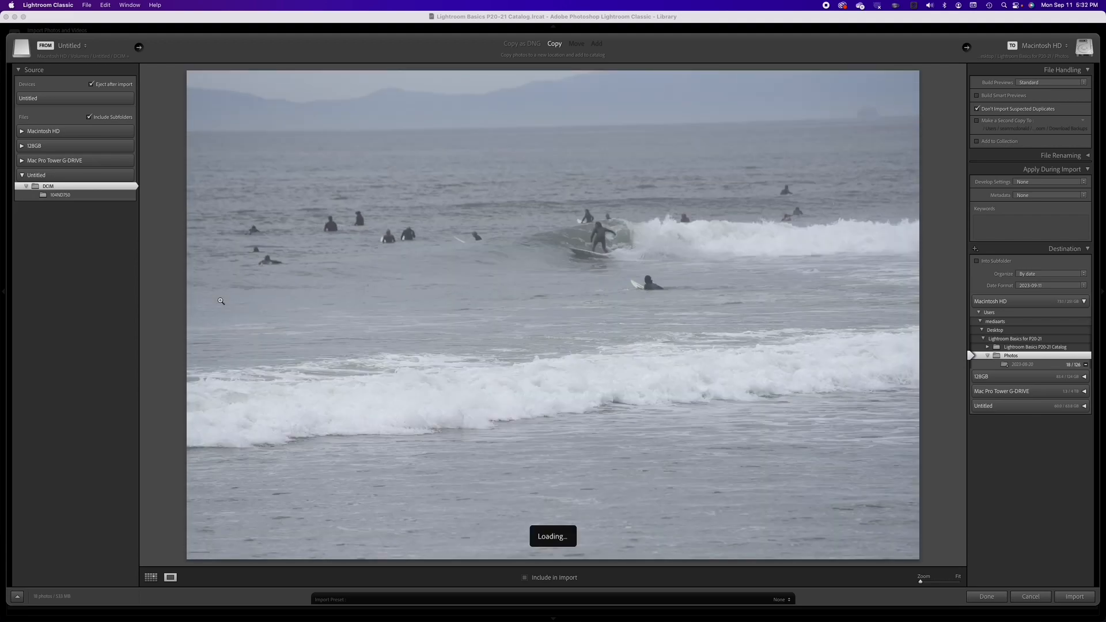
pyautogui.press('Right')
pyautogui.press('Right')
pyautogui.press('Right')
pyautogui.press('Right')
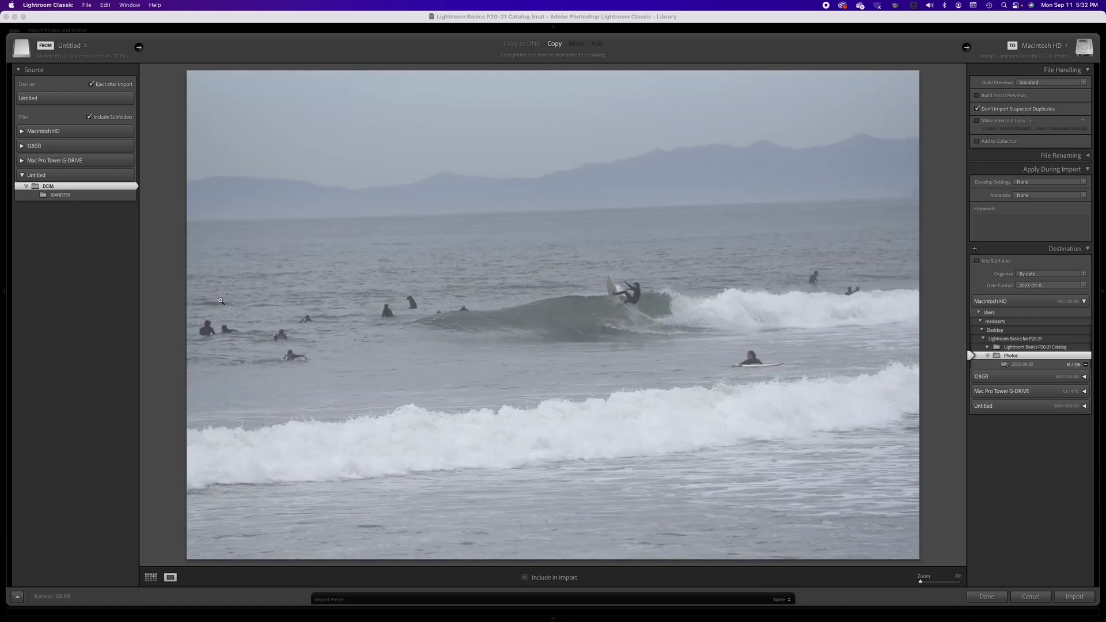
pyautogui.press('Right')
pyautogui.press('Right')
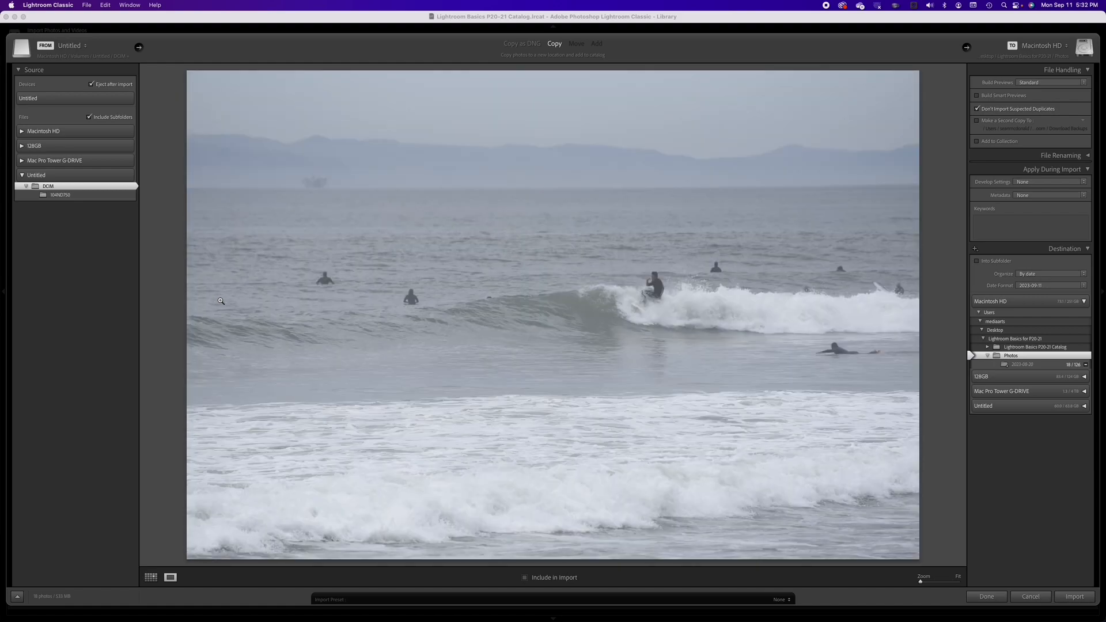
pyautogui.press('Right')
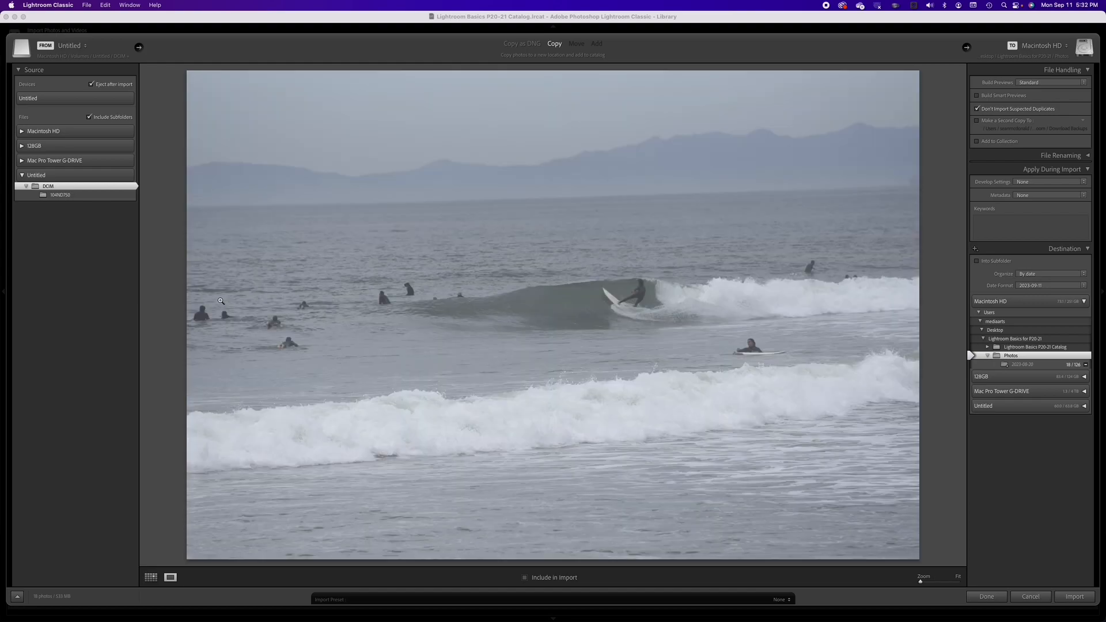
pyautogui.press('g')
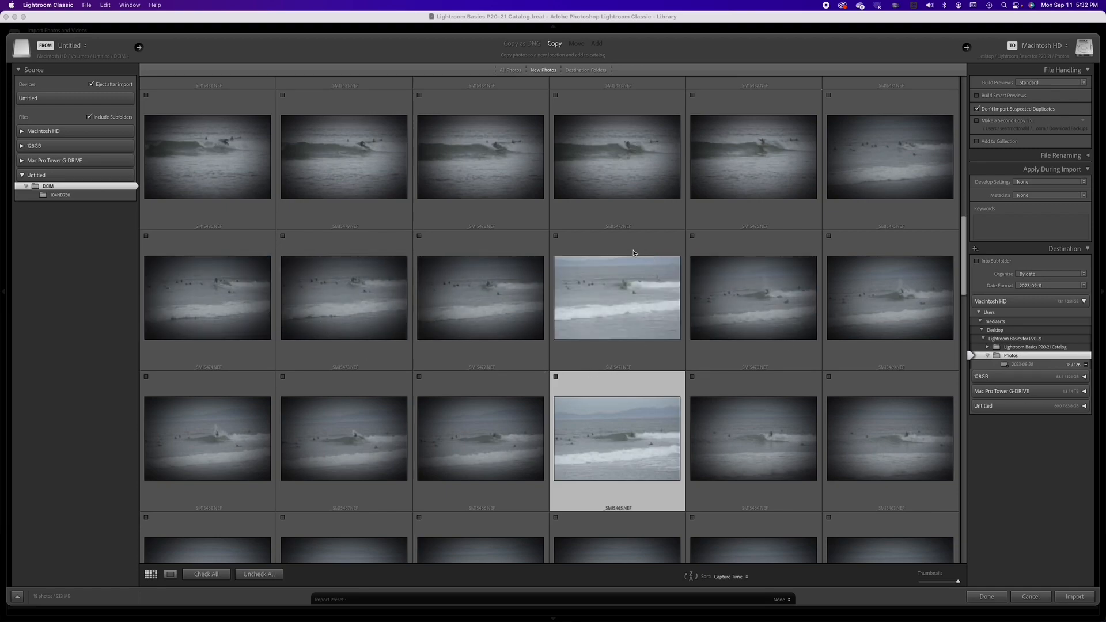
# Step: Select a range of seven photos in the grid and check them all for import
pyautogui.keyDown('shift'); pyautogui.click(612, 245); pyautogui.keyUp('shift')
pyautogui.click(555, 237)
pyautogui.scroll(-5, 640, 345)
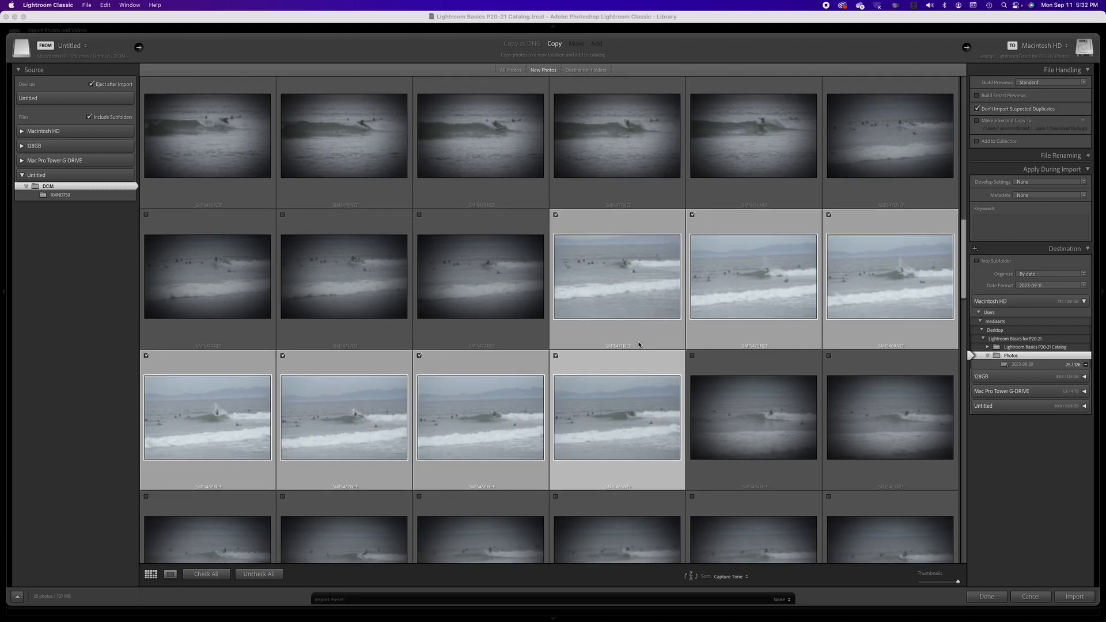
# Step: Reverse the grid's capture-time sort order and scroll back to the top
pyautogui.scroll(-5, 641, 345)
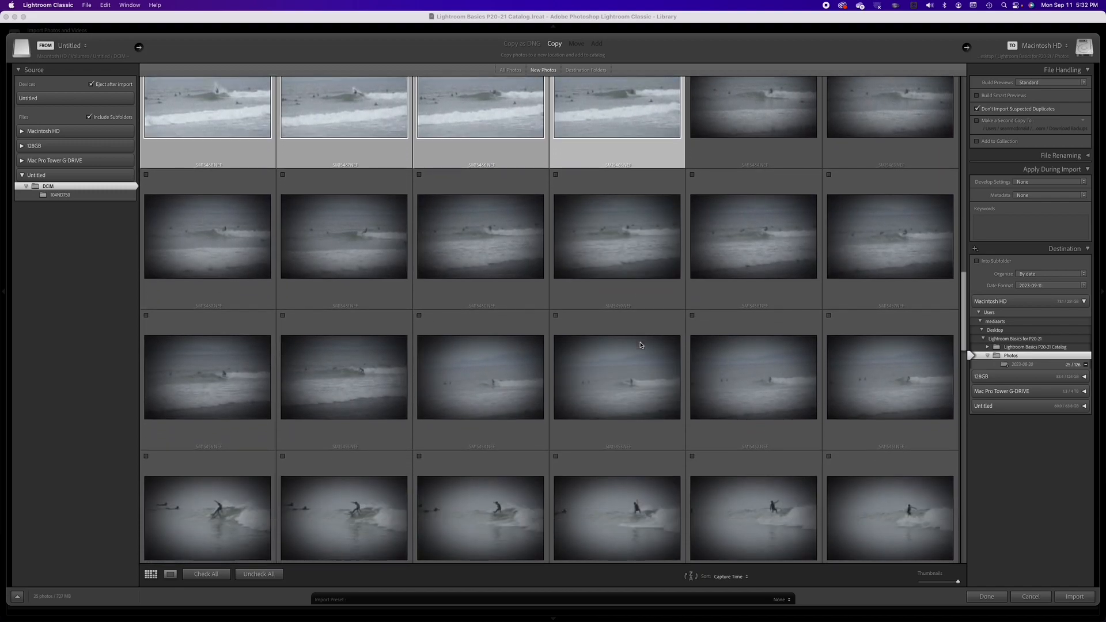
pyautogui.scroll(-1, 641, 344)
pyautogui.scroll(-3, 640, 345)
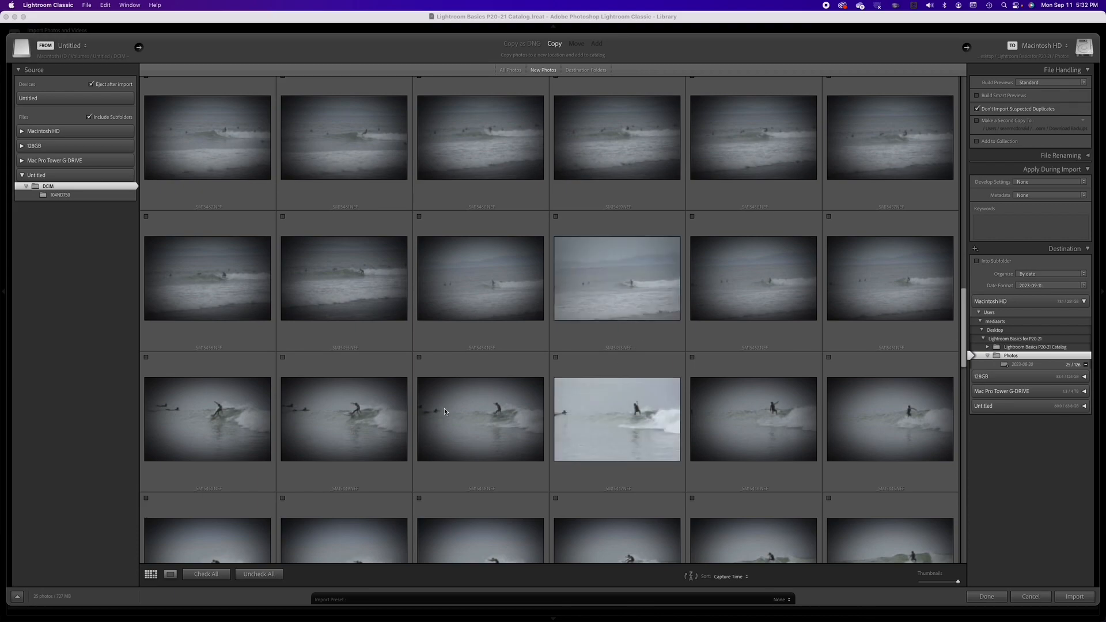
pyautogui.scroll(-2, 452, 408)
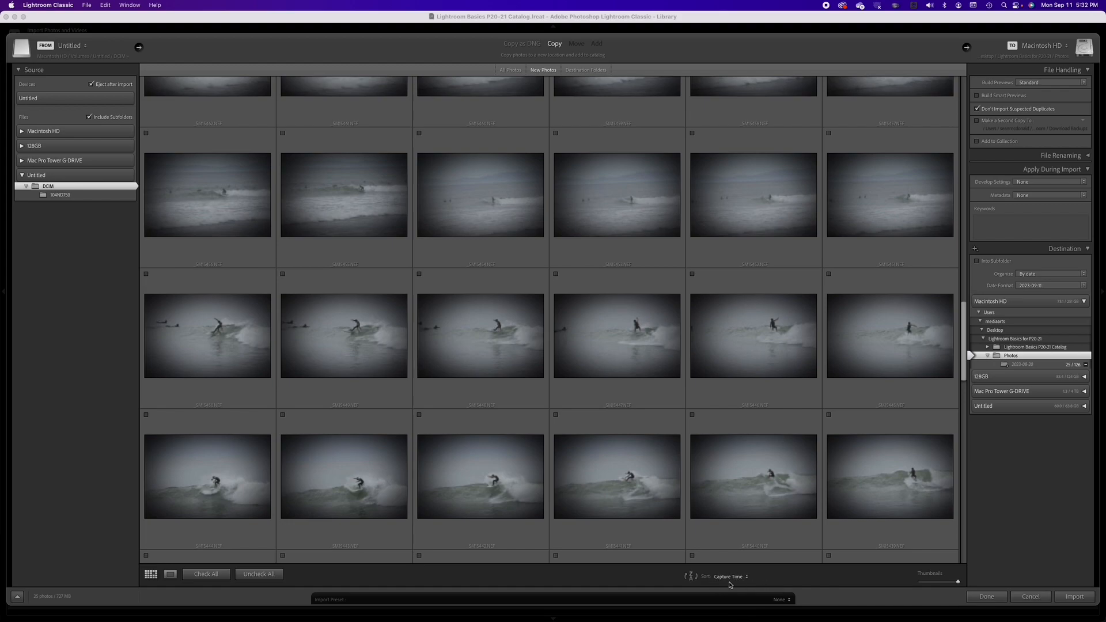
pyautogui.click(691, 576)
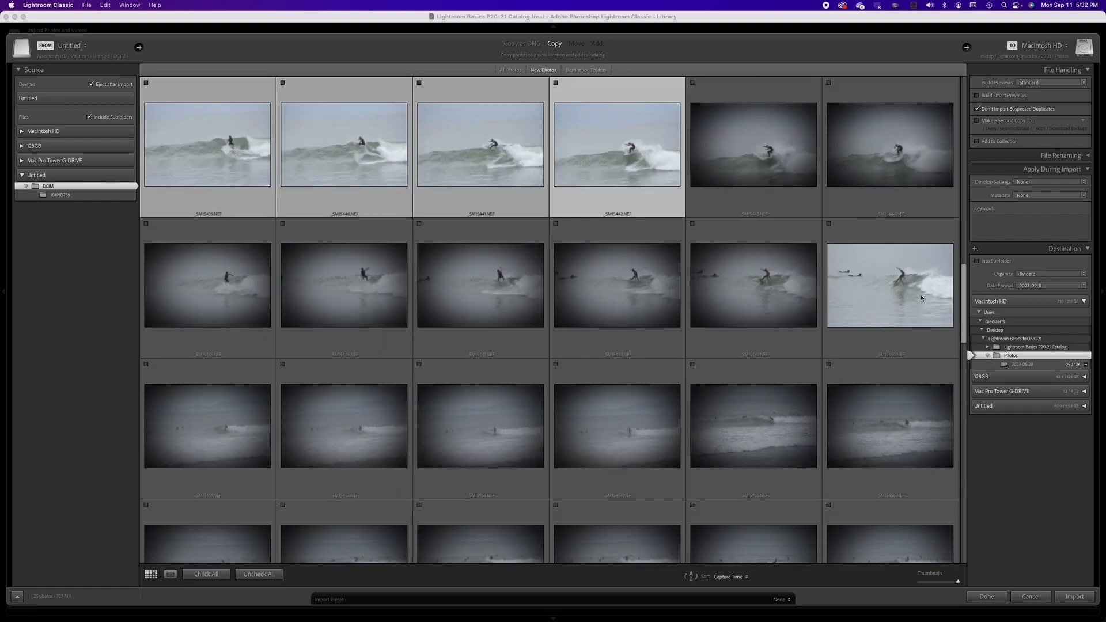
pyautogui.moveTo(963, 298); pyautogui.dragTo(926, 73)
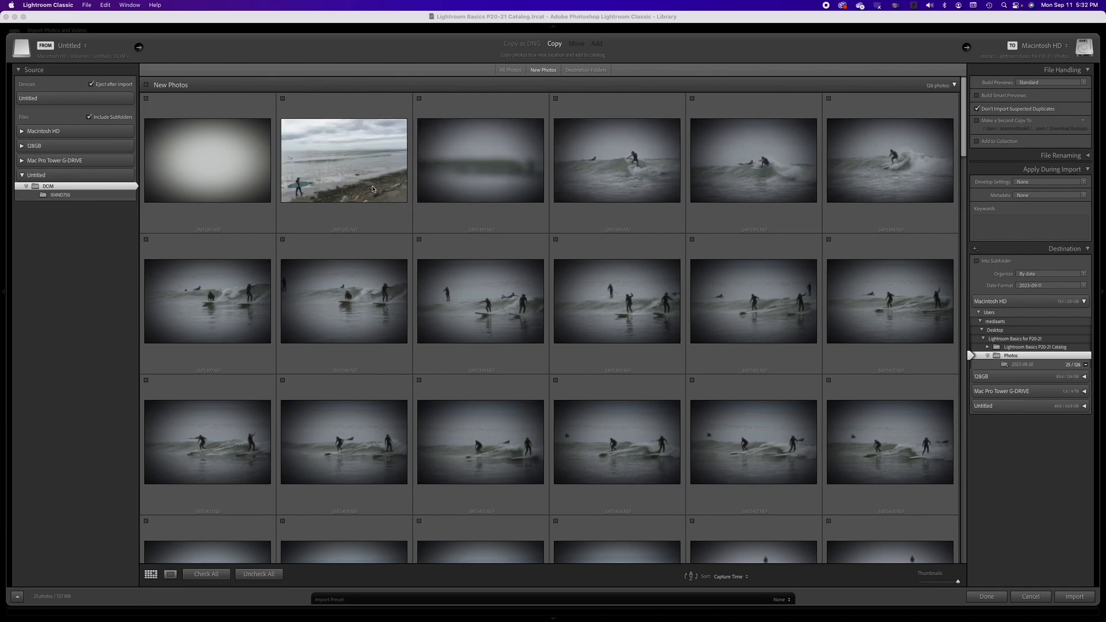
# Step: Open the beach walker photo in loupe view, zoom in and out, and include it in the import
pyautogui.click(372, 188)
pyautogui.doubleClick(372, 189)
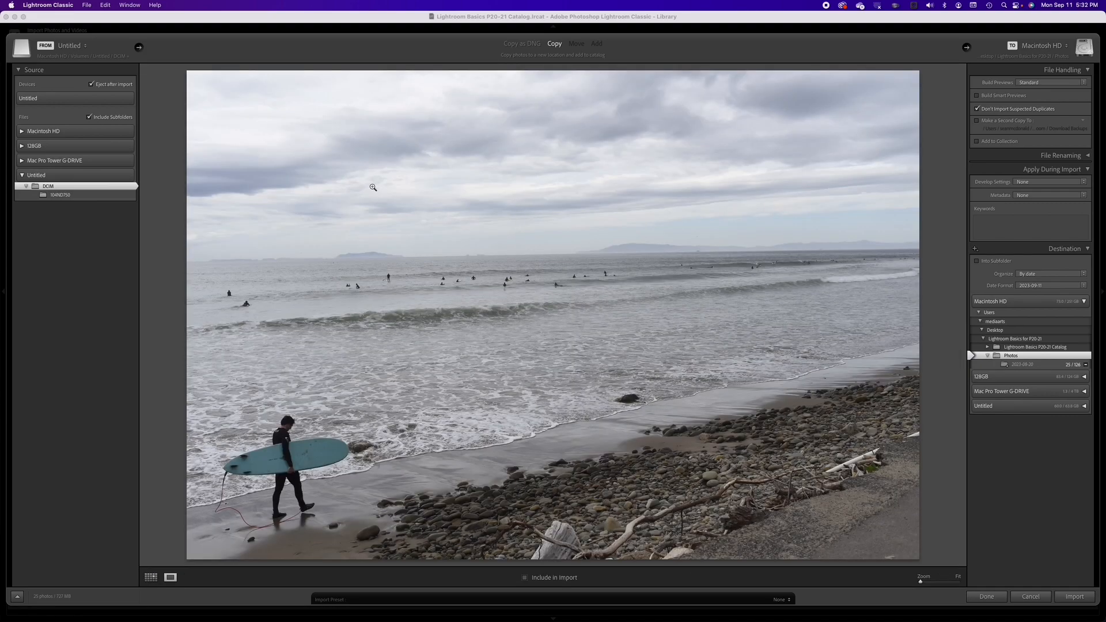
pyautogui.click(373, 187)
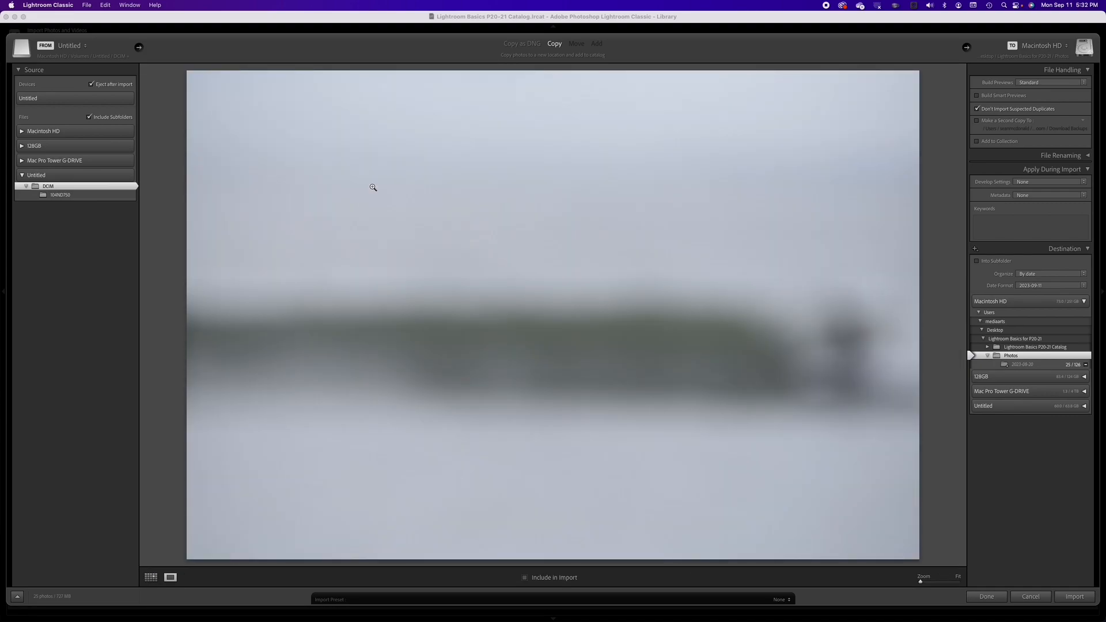
pyautogui.click(374, 187)
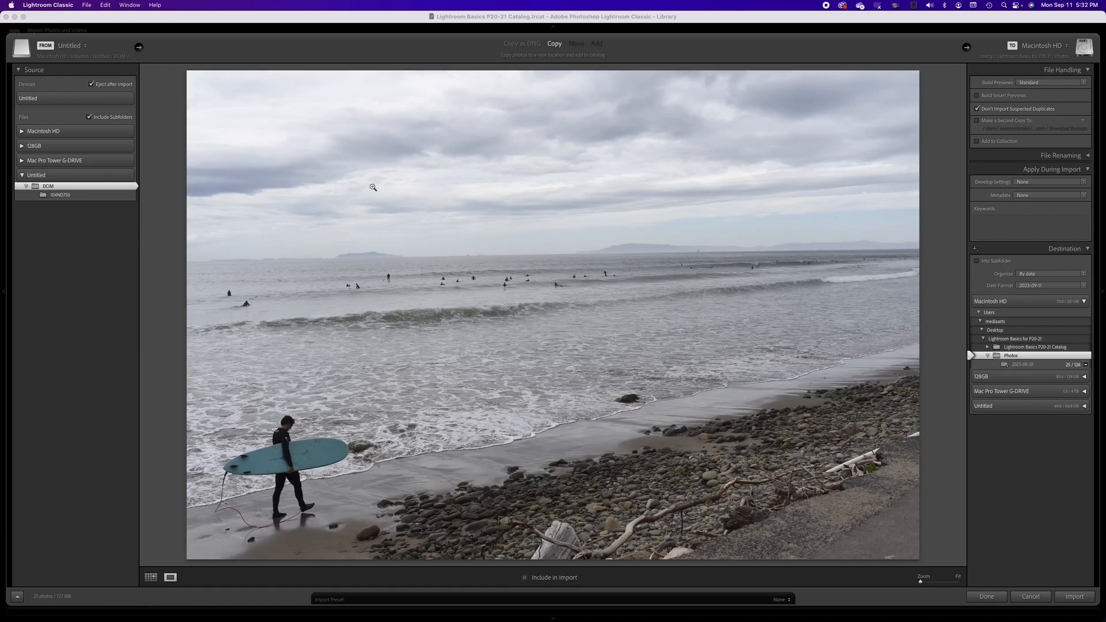
pyautogui.press('p')
# Step: Step forward through the surfing photos one by one in loupe view to review them
pyautogui.press('Right')
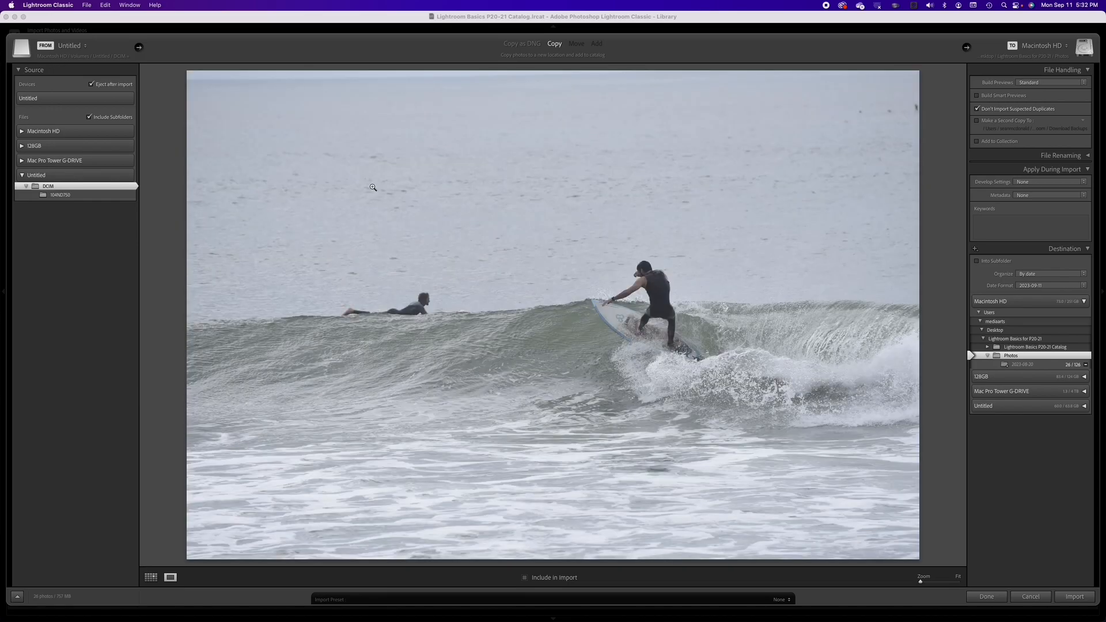
pyautogui.press('Right')
pyautogui.press('Right')
pyautogui.press('Right')
pyautogui.press('Right')
pyautogui.press('Right')
pyautogui.press('Right')
pyautogui.press('Right')
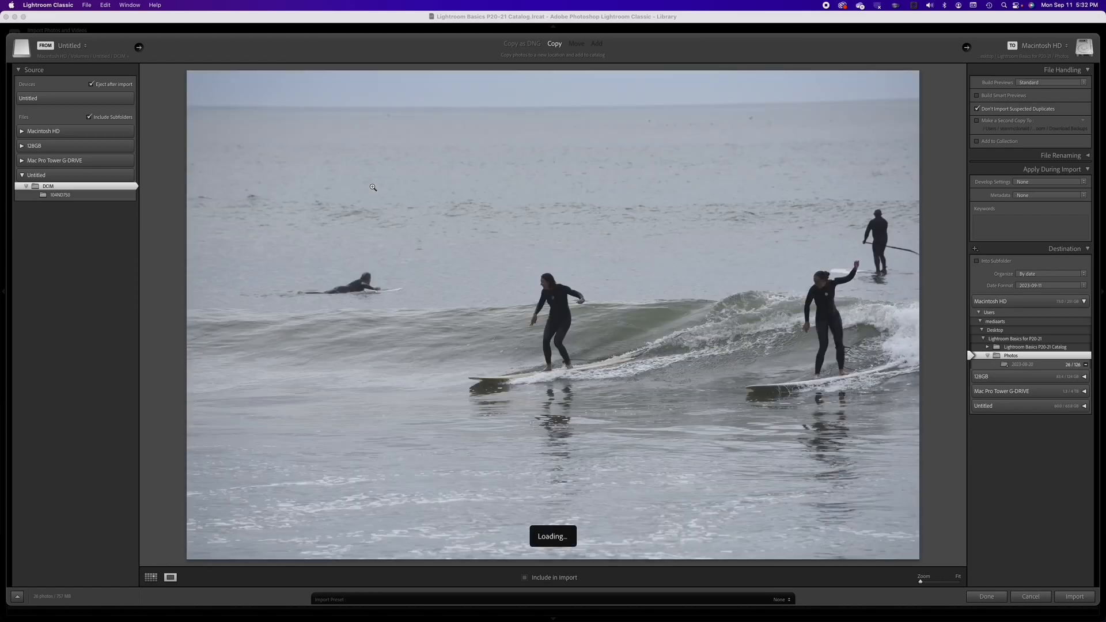
pyautogui.press('Right')
pyautogui.press('Right')
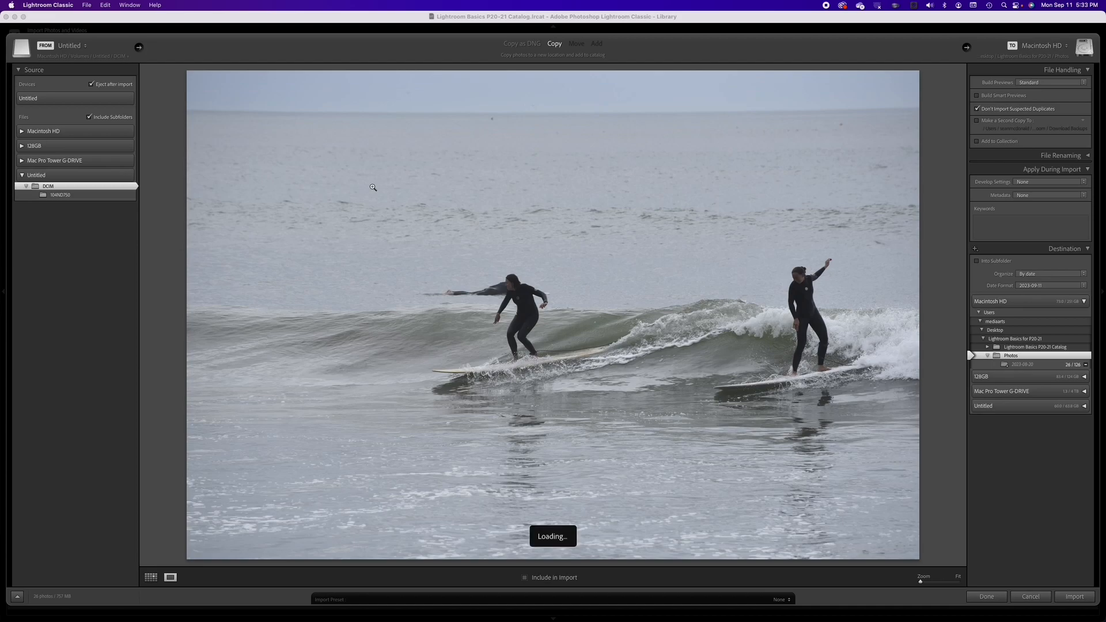
pyautogui.press('Right')
pyautogui.press('Right')
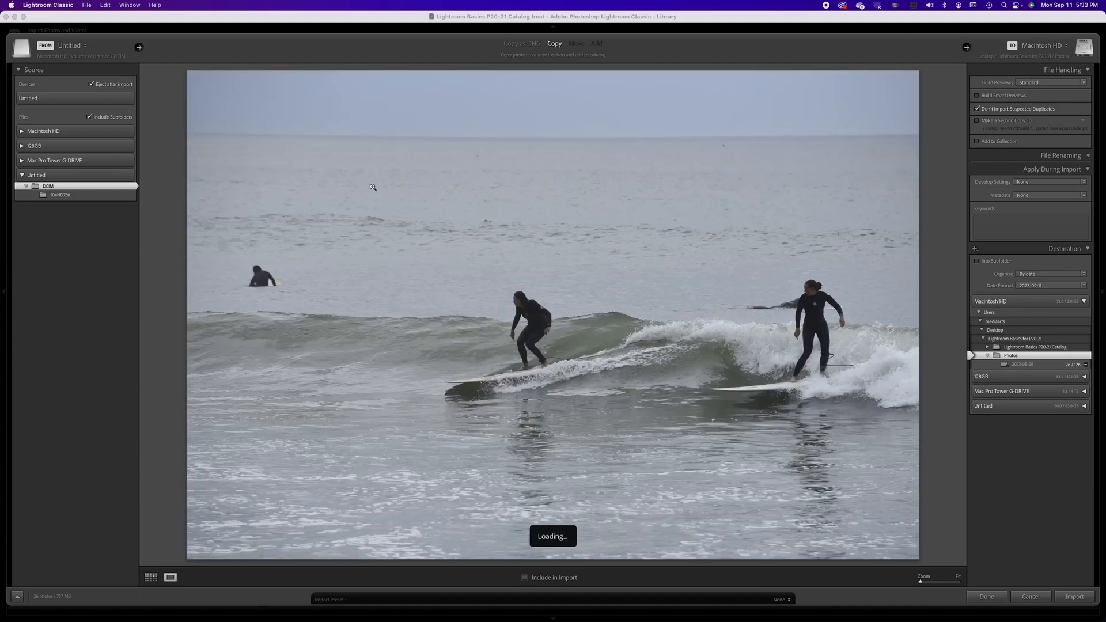
pyautogui.press('Right')
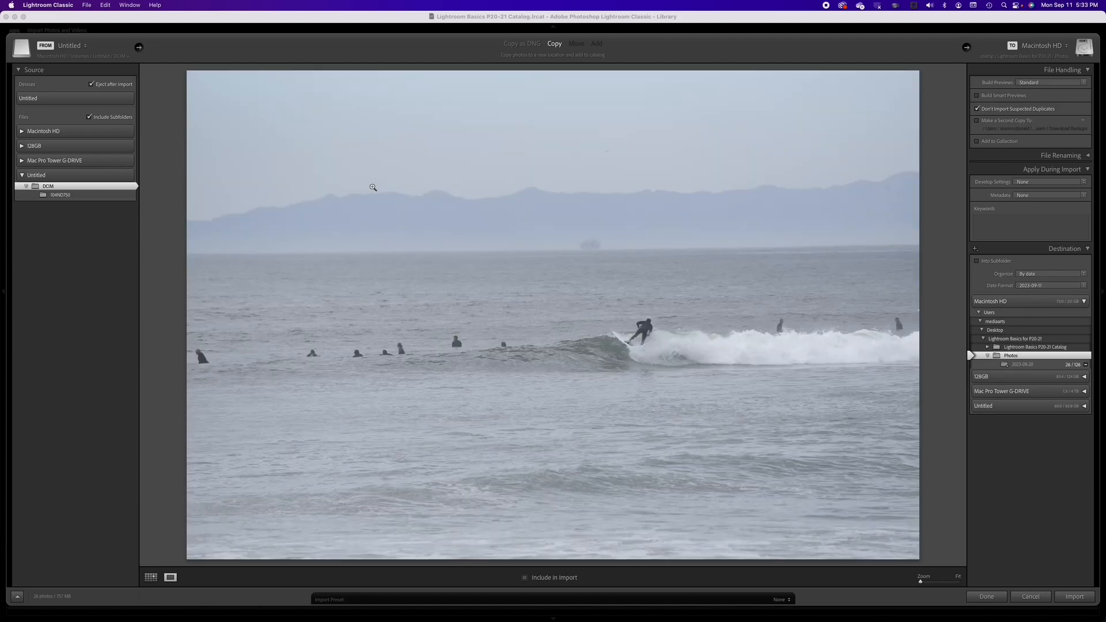
pyautogui.press('Right')
pyautogui.press('Right')
pyautogui.press('Right')
pyautogui.press('Right')
pyautogui.press('Right')
pyautogui.press('Right')
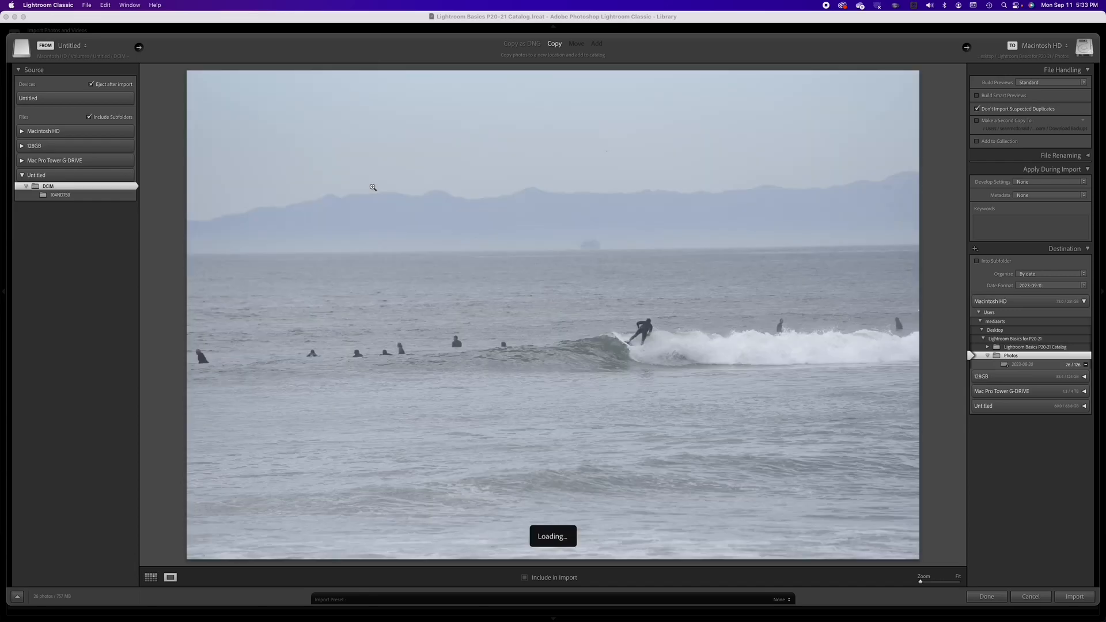
pyautogui.press('Right')
pyautogui.press('Right')
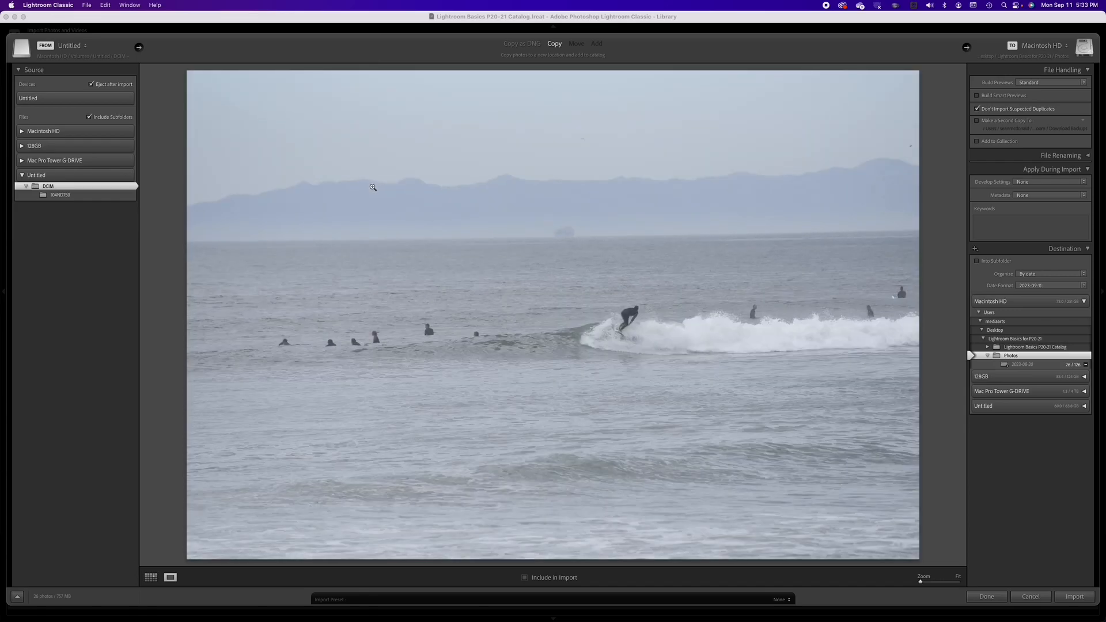
pyautogui.press('Right')
pyautogui.press('Right')
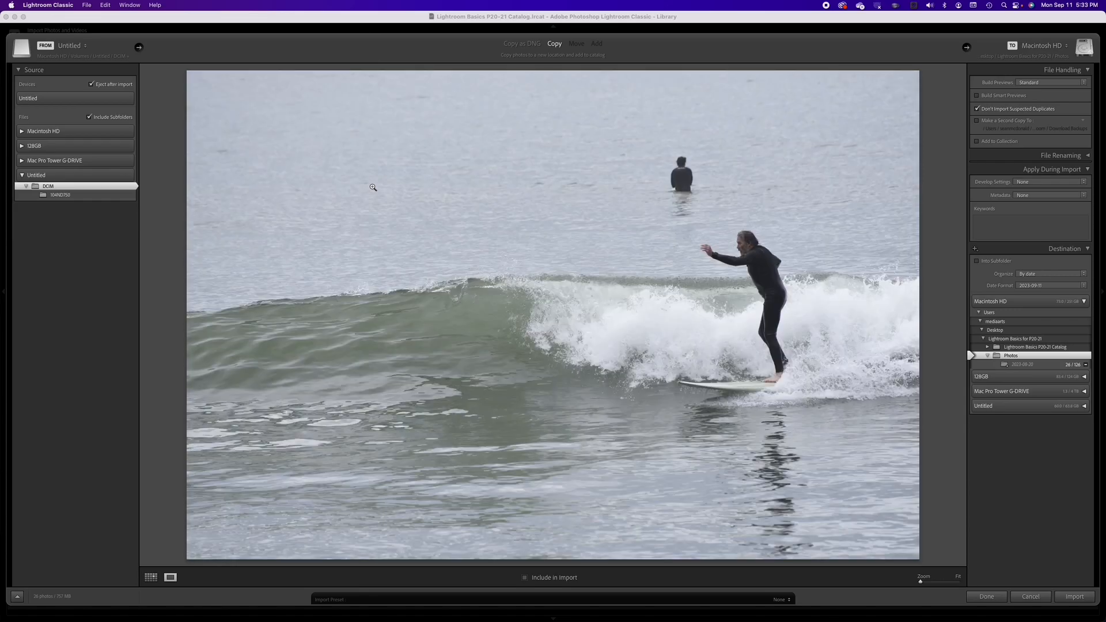
pyautogui.press('Right')
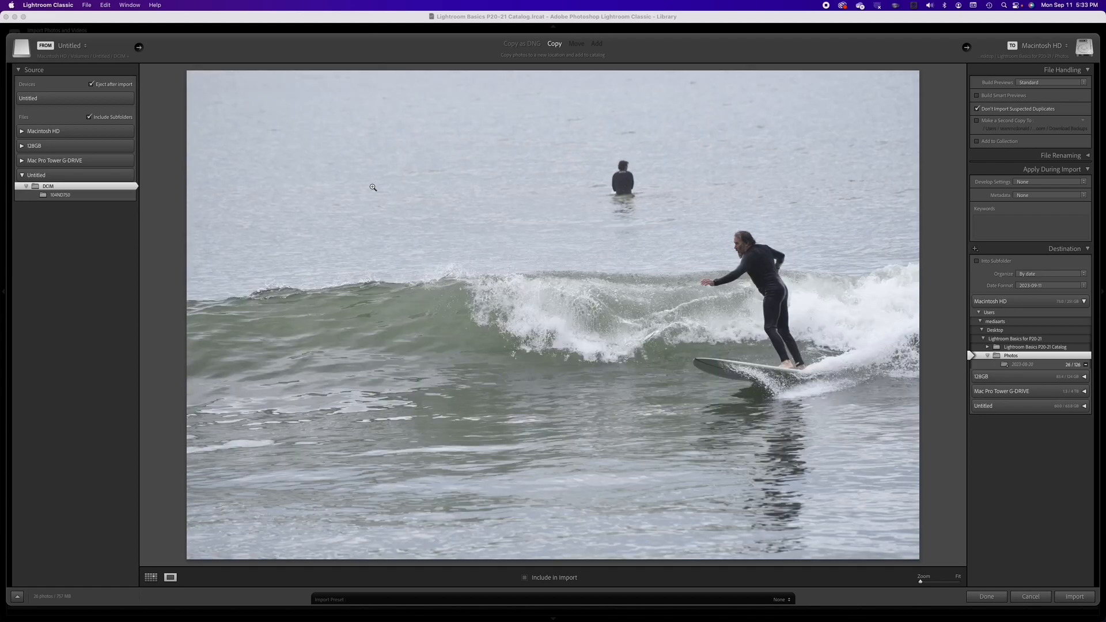
pyautogui.press('Right')
pyautogui.press('Right')
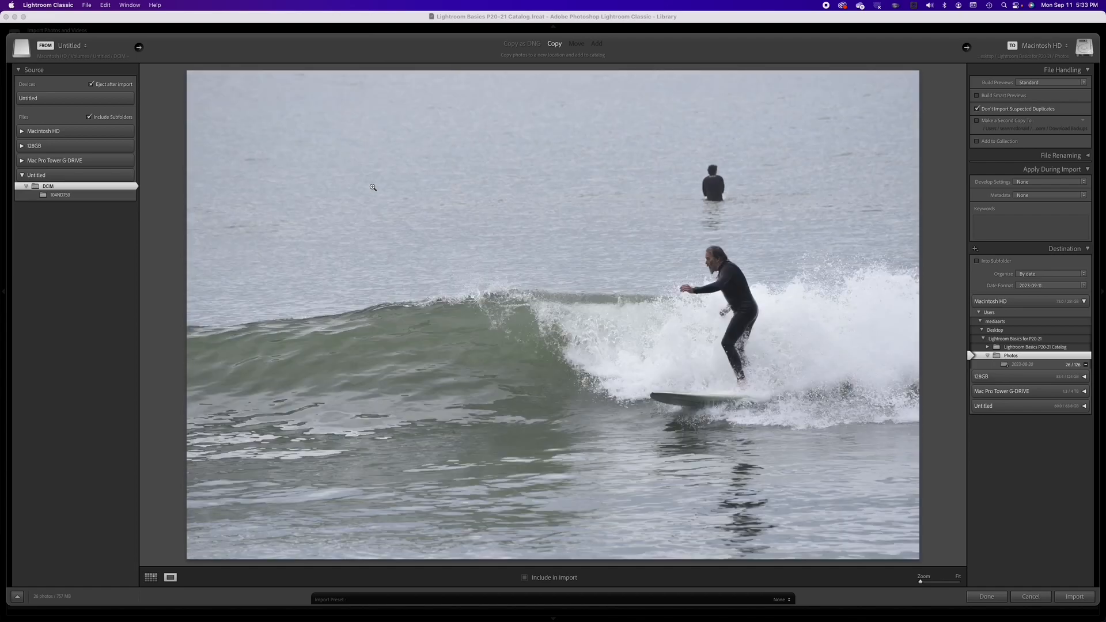
pyautogui.press('Right')
pyautogui.press('Right')
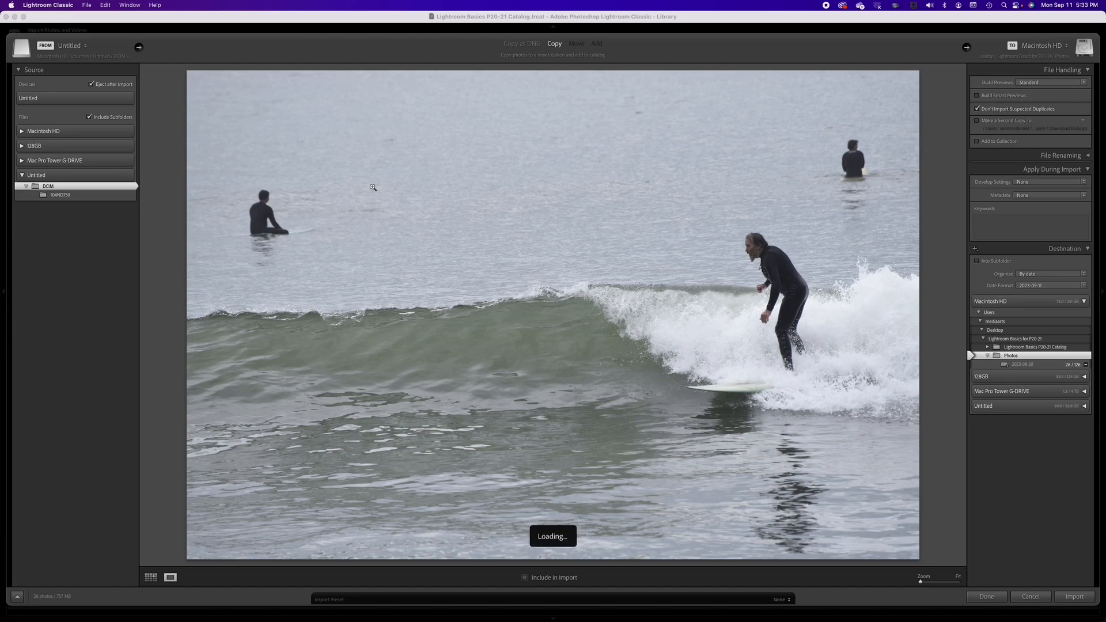
pyautogui.press('Right')
pyautogui.press('Right')
pyautogui.press('Right')
pyautogui.press('Right')
pyautogui.press('Right')
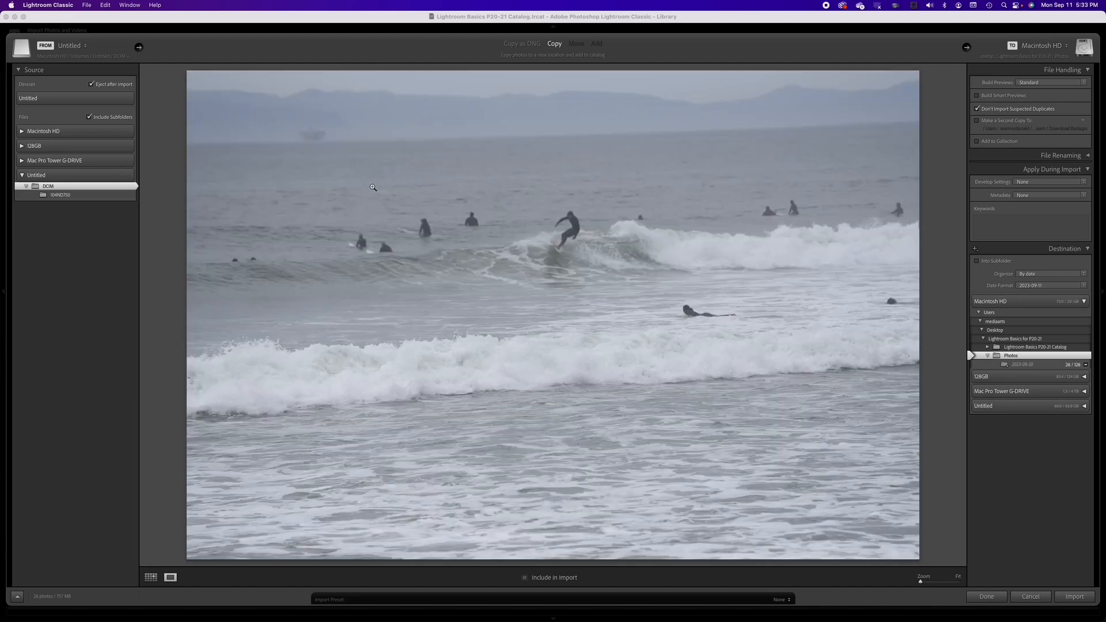
pyautogui.press('Right')
pyautogui.press('Right')
pyautogui.press('Right')
pyautogui.press('Right')
pyautogui.press('Right')
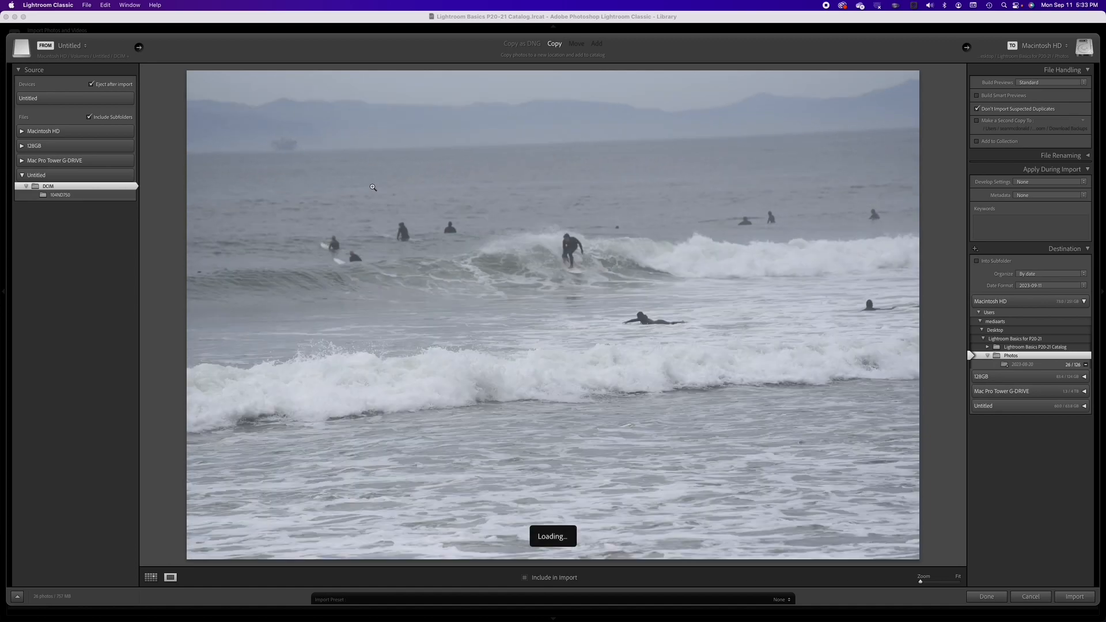
pyautogui.press('Right')
pyautogui.press('Right')
pyautogui.press('Right')
pyautogui.press('Right')
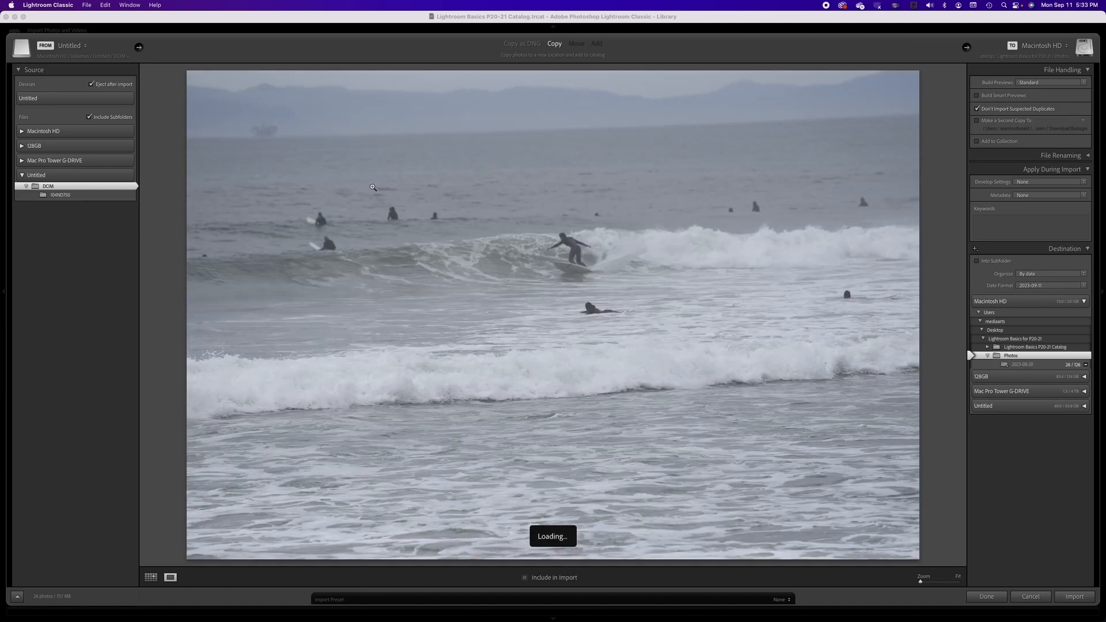
pyautogui.press('Right')
pyautogui.press('Right')
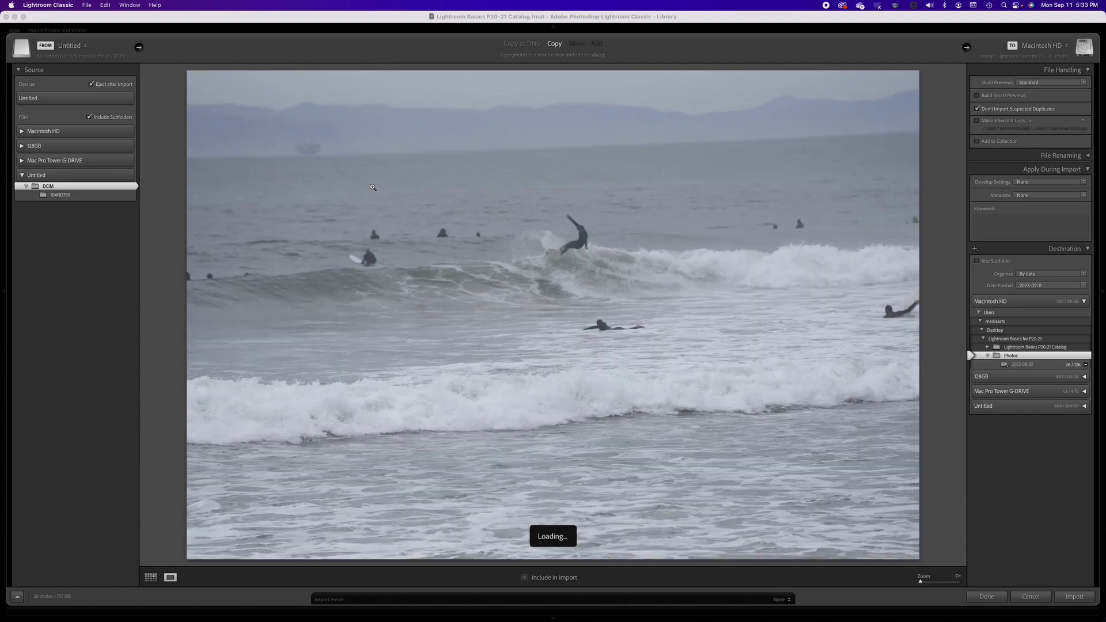
pyautogui.press('Right')
pyautogui.press('Right')
pyautogui.press('Right')
pyautogui.press('Right')
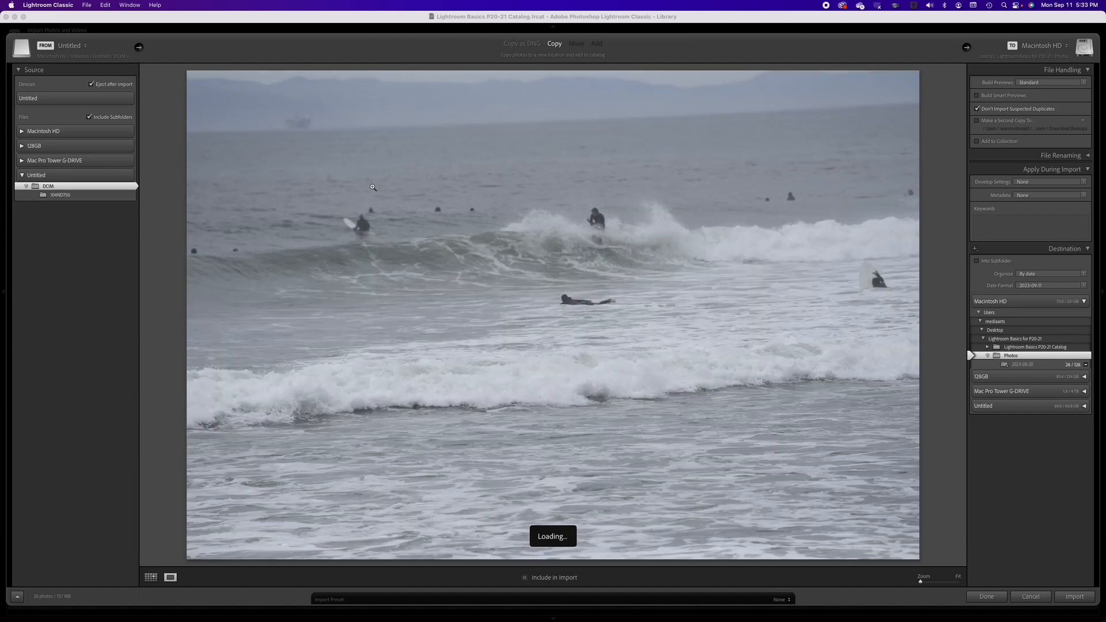
pyautogui.press('Right')
pyautogui.press('Right')
pyautogui.press('Right')
pyautogui.press('Right')
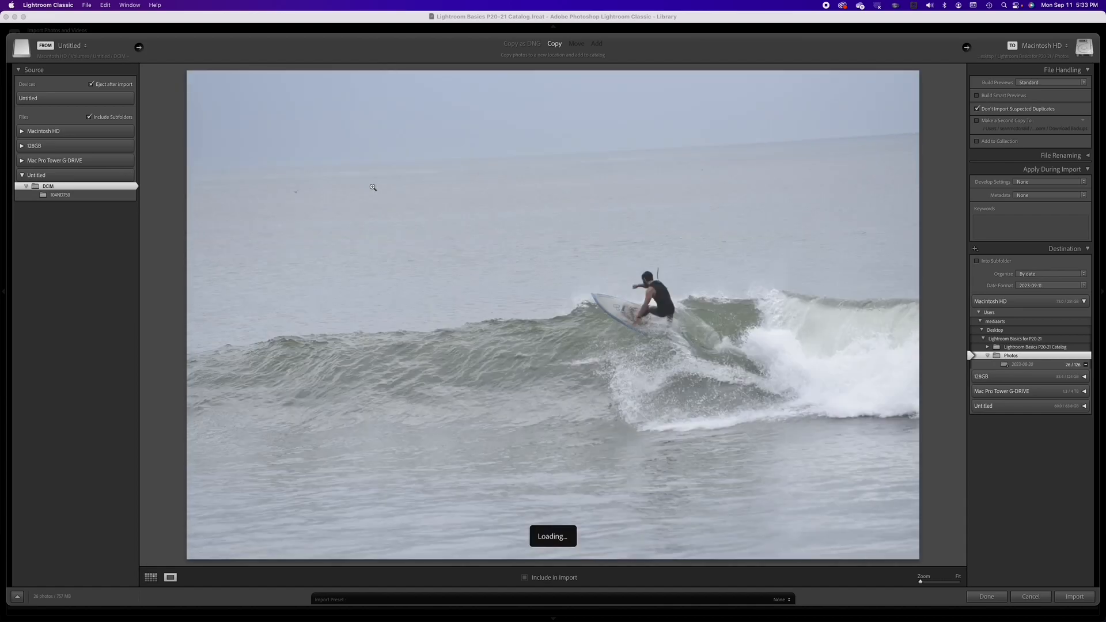
pyautogui.press('Right')
pyautogui.press('Right')
pyautogui.press('Right')
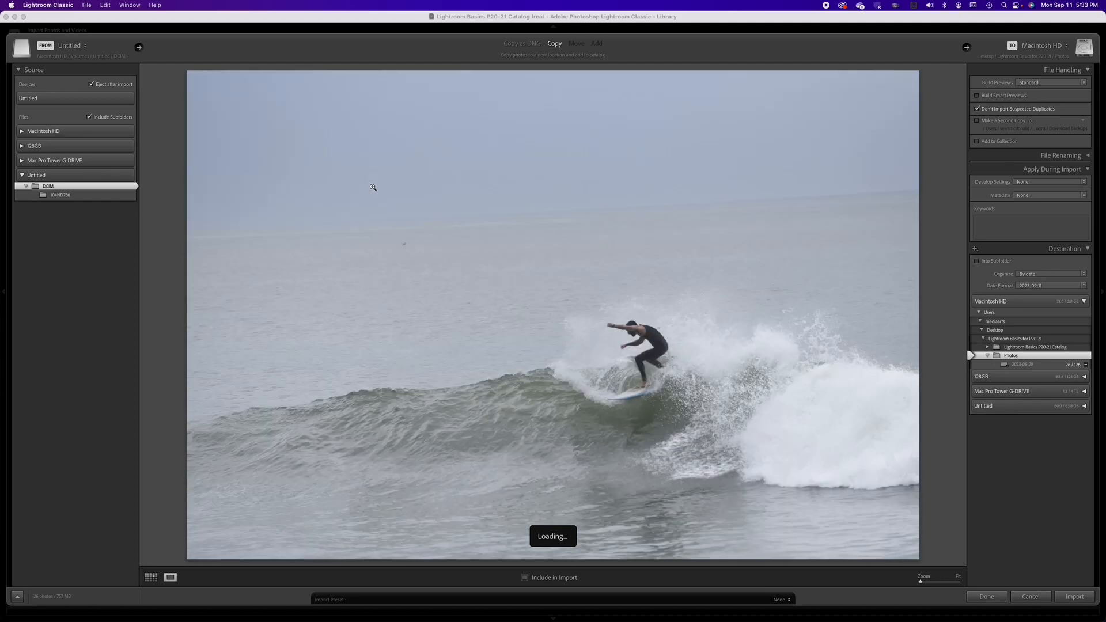
pyautogui.press('Right')
pyautogui.press('Right')
pyautogui.press('Right')
pyautogui.press('Right')
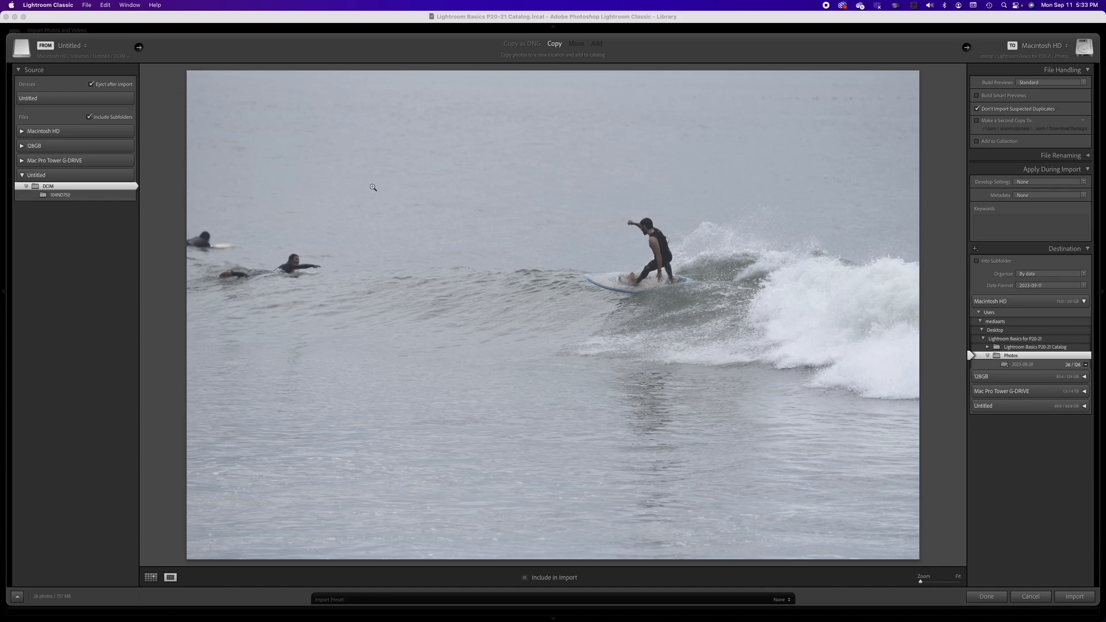
# Step: Return to the grid, select a range of twelve surfing photos, and check them all for import
pyautogui.press('g')
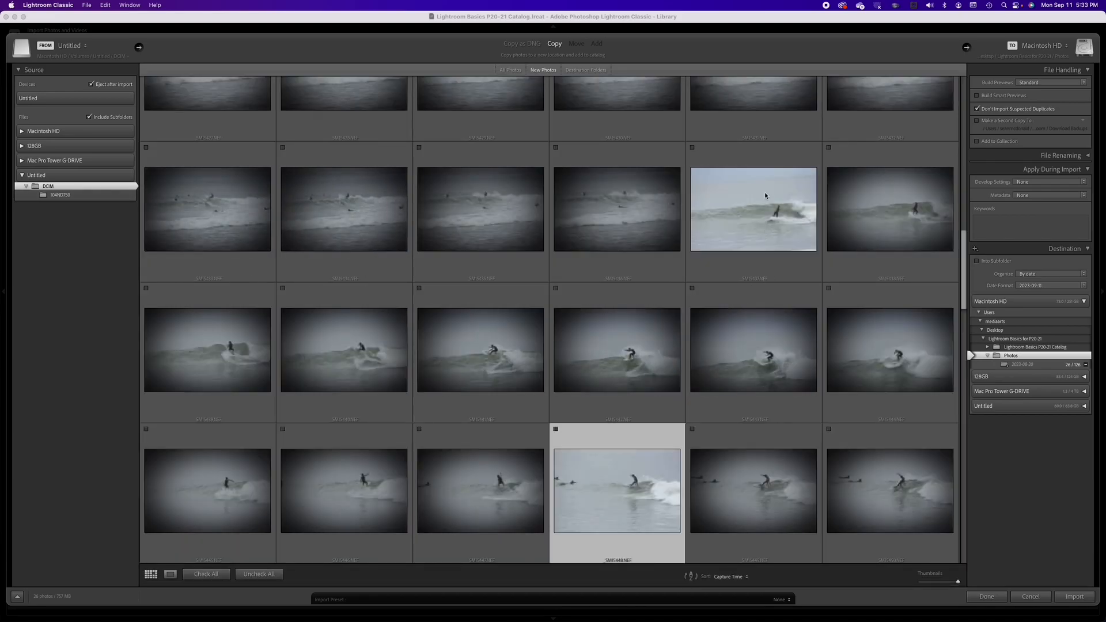
pyautogui.click(728, 274)
pyautogui.scroll(-5, 728, 290)
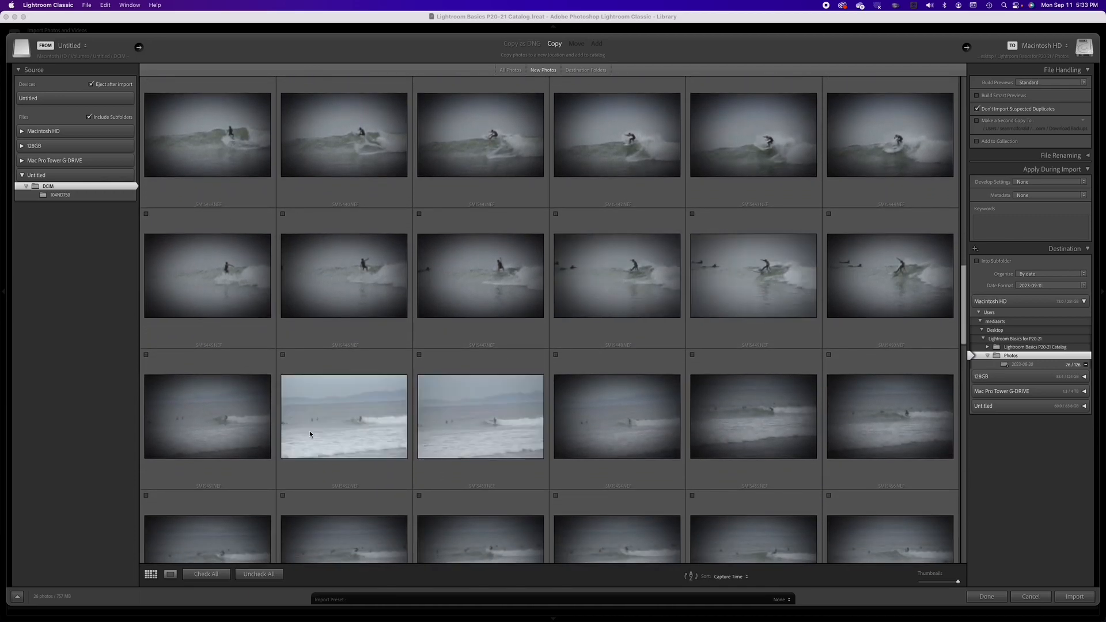
pyautogui.keyDown('shift'); pyautogui.click(869, 222); pyautogui.keyUp('shift')
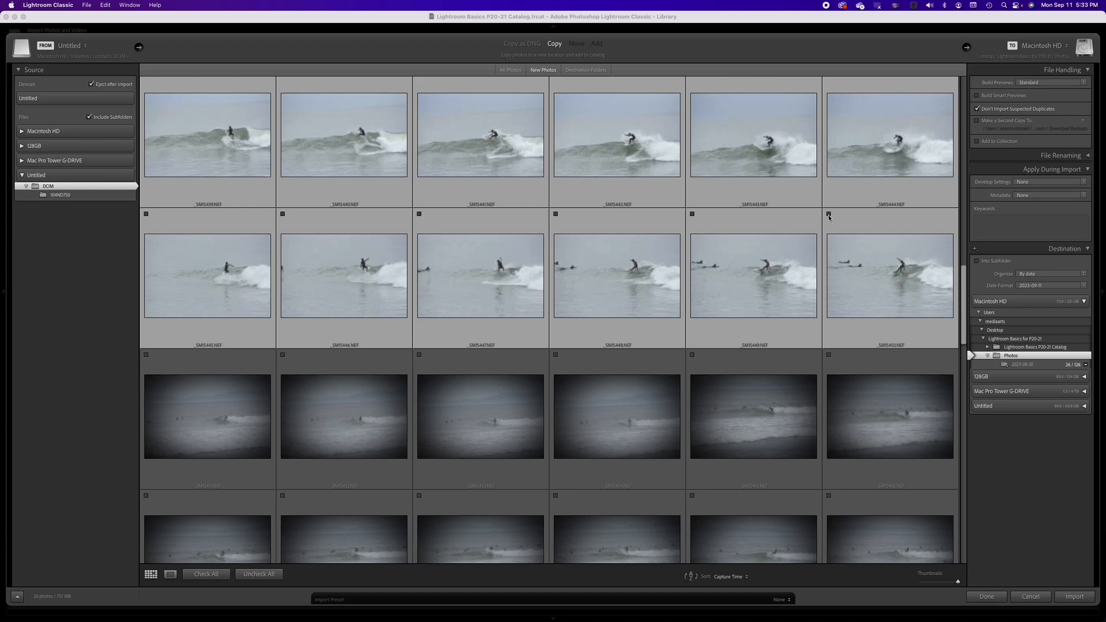
pyautogui.click(830, 216)
# Step: Scroll down the grid, open the next surfing photo in loupe view, and review the following photos one by one
pyautogui.scroll(-3, 210, 336)
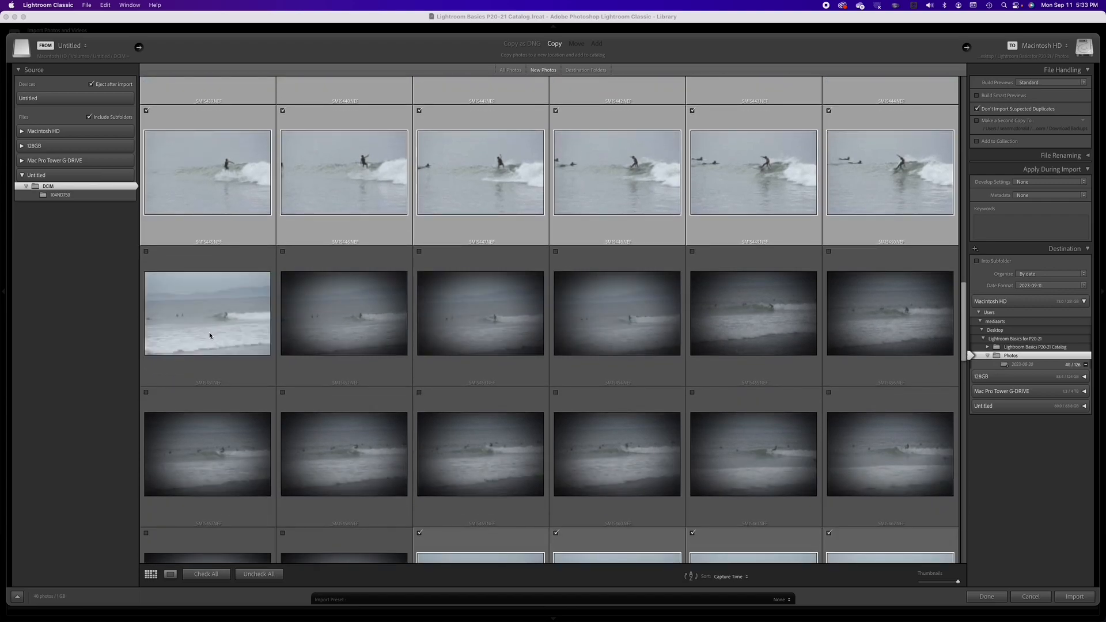
pyautogui.doubleClick(209, 336)
pyautogui.press('Right')
pyautogui.press('Right')
pyautogui.press('Right')
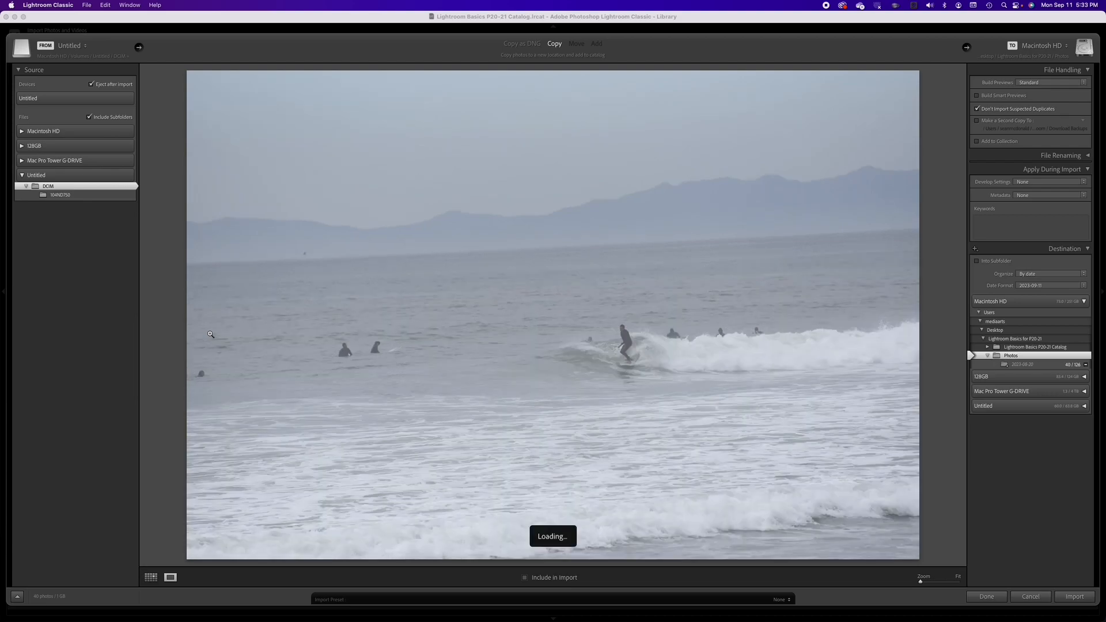
pyautogui.press('Right')
pyautogui.press('Right')
pyautogui.press('Right')
pyautogui.press('Right')
pyautogui.press('Right')
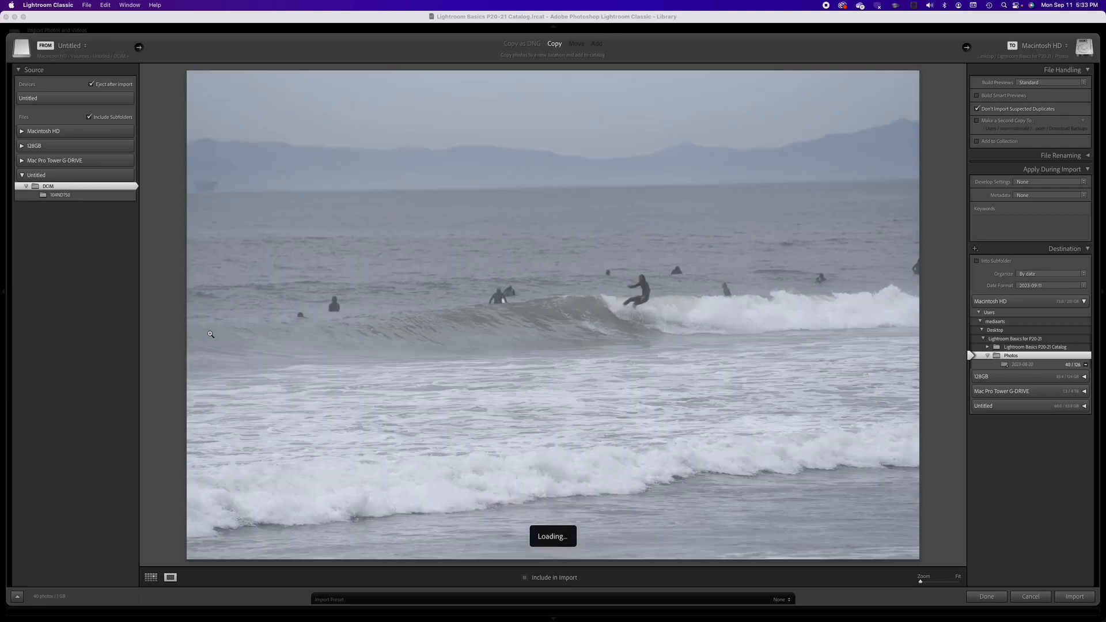
pyautogui.press('Right')
pyautogui.press('Right')
pyautogui.press('Right')
pyautogui.press('Right')
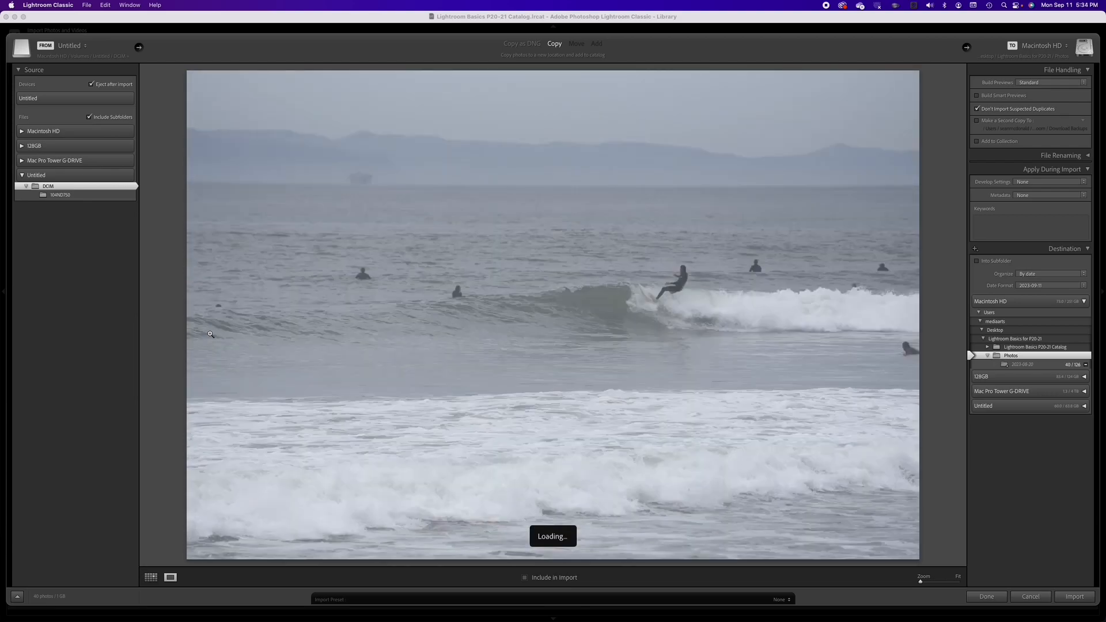
pyautogui.press('Right')
pyautogui.press('Right')
pyautogui.press('Right')
pyautogui.press('Right')
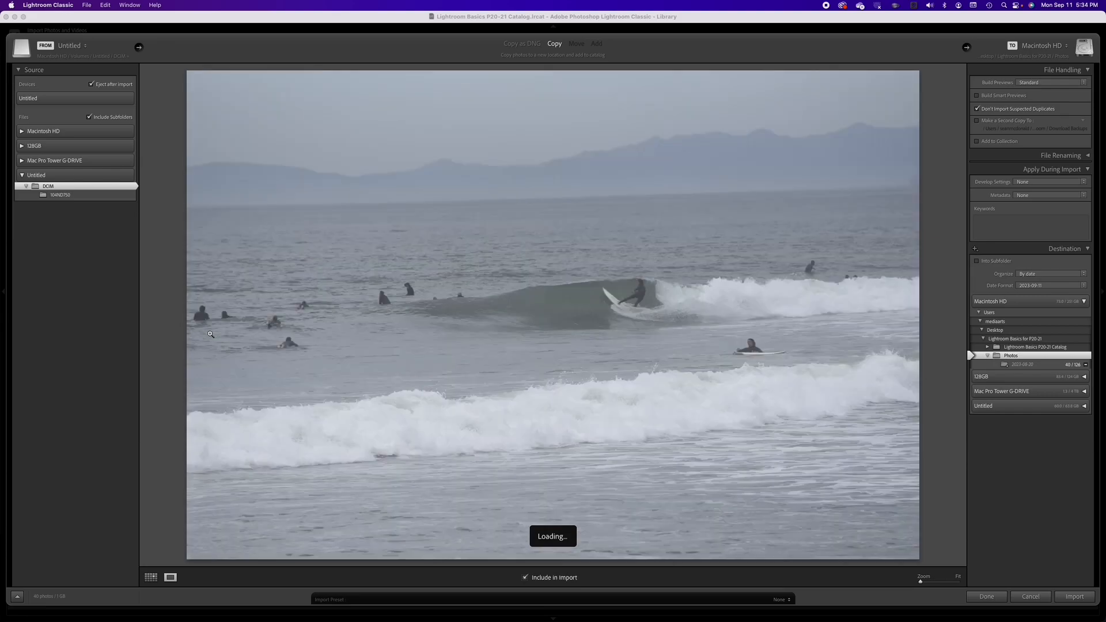
pyautogui.press('Right')
pyautogui.press('Right')
pyautogui.press('Right')
pyautogui.press('Right')
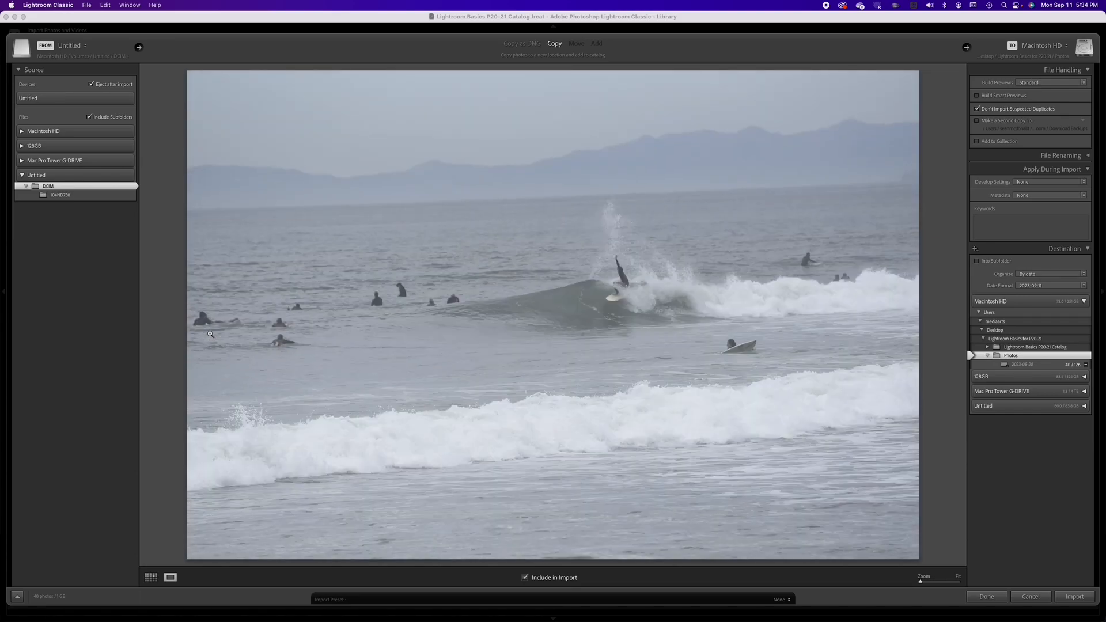
pyautogui.press('Right')
pyautogui.press('Right')
pyautogui.press('Right')
pyautogui.press('Right')
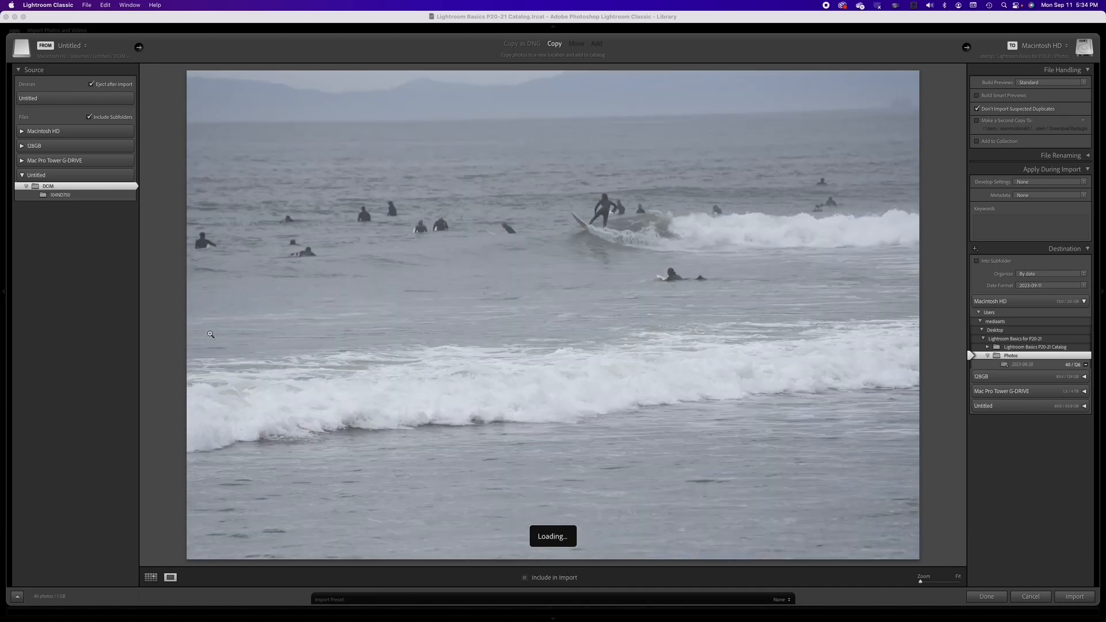
pyautogui.press('Right')
pyautogui.press('Right')
pyautogui.press('Right')
pyautogui.press('Right')
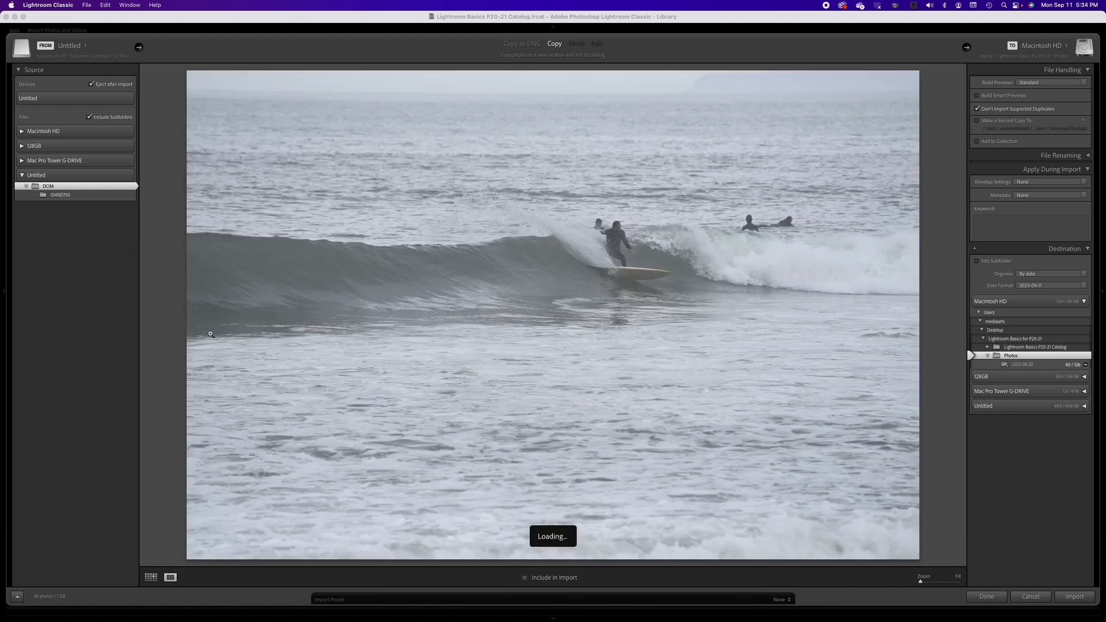
pyautogui.press('Right')
pyautogui.press('Right')
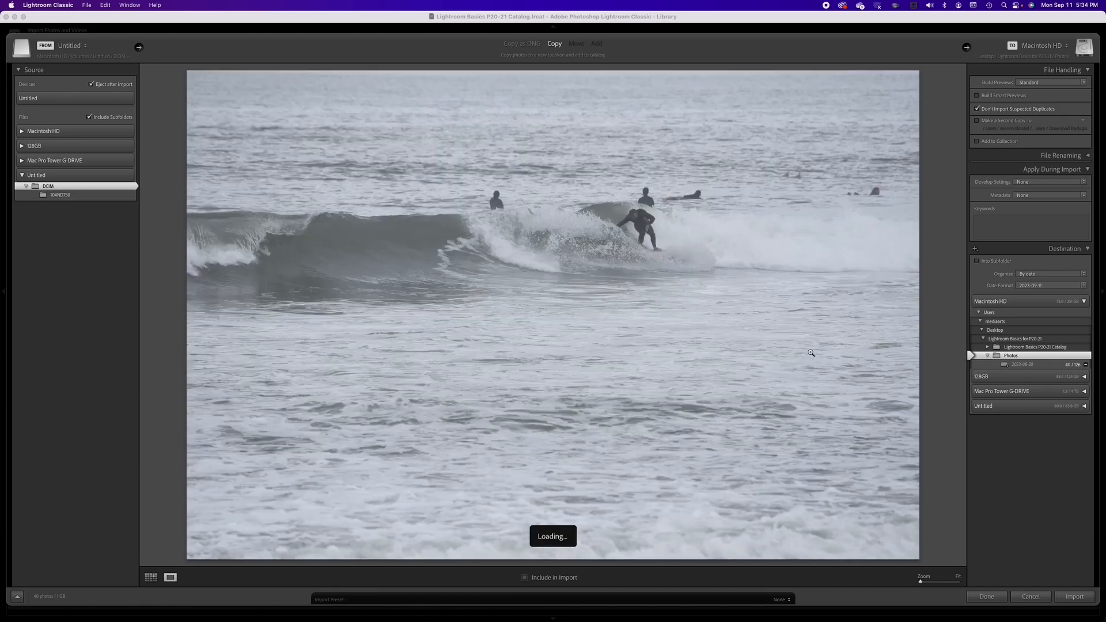
pyautogui.press('Right')
pyautogui.press('Right')
pyautogui.press('Right')
pyautogui.press('Right')
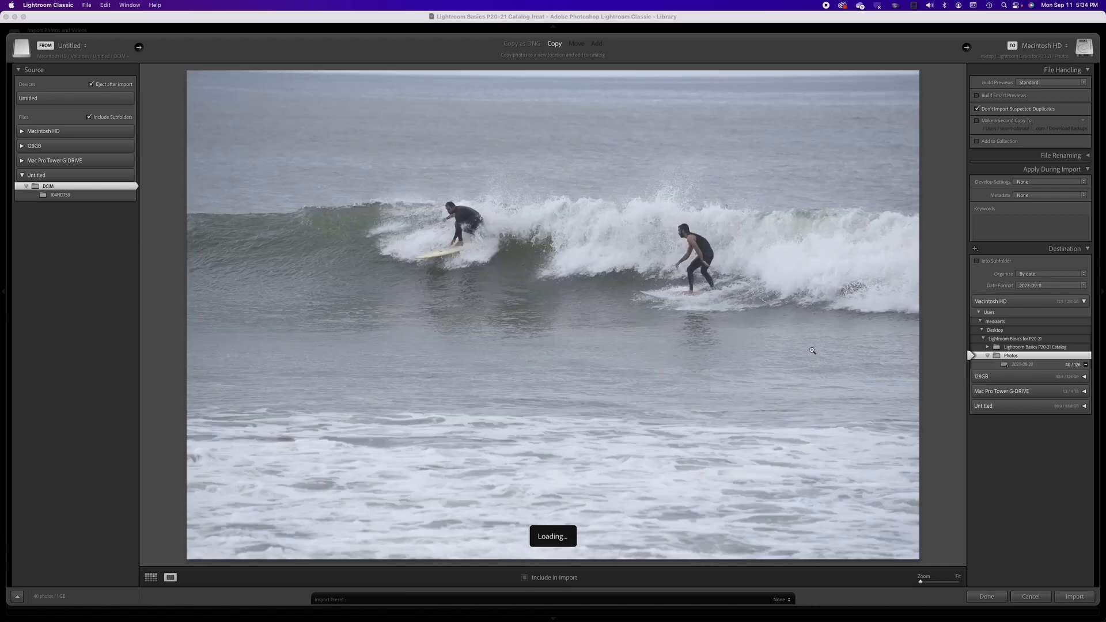
pyautogui.press('Right')
pyautogui.press('Right')
pyautogui.press('Right')
pyautogui.press('Right')
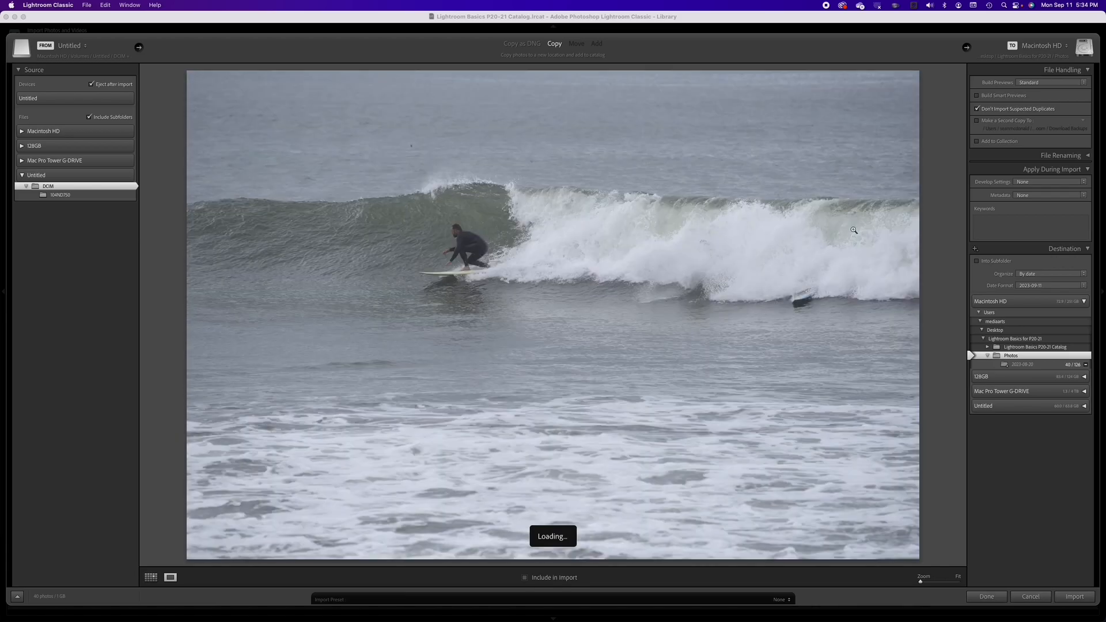
pyautogui.press('Right')
pyautogui.press('Right')
pyautogui.press('Right')
pyautogui.press('Right')
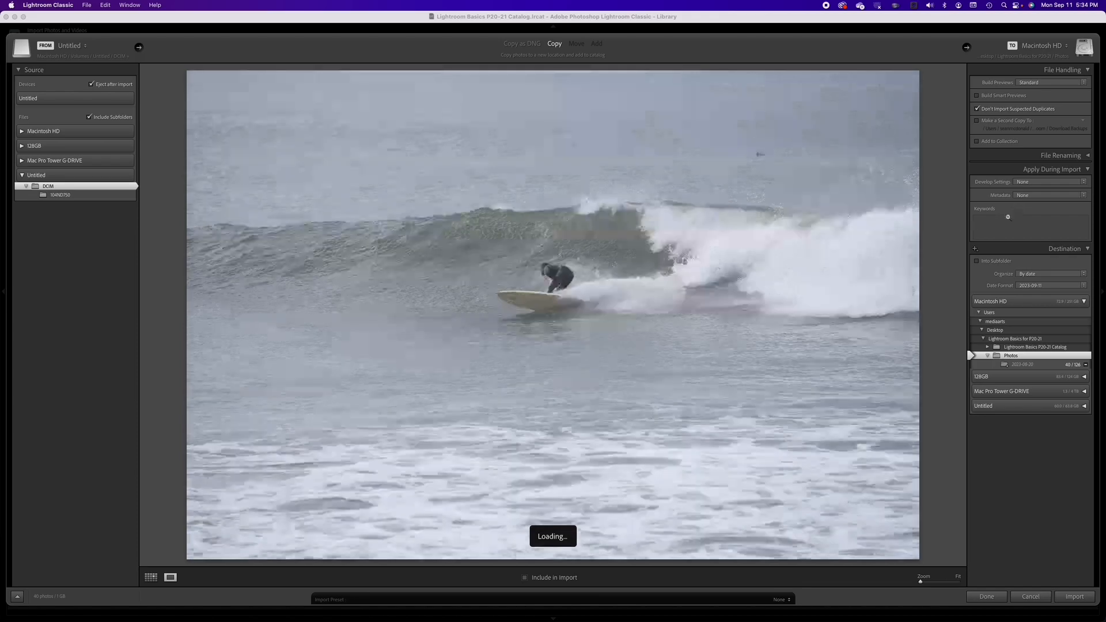
pyautogui.press('Right')
pyautogui.press('Right')
pyautogui.press('Right')
pyautogui.press('Right')
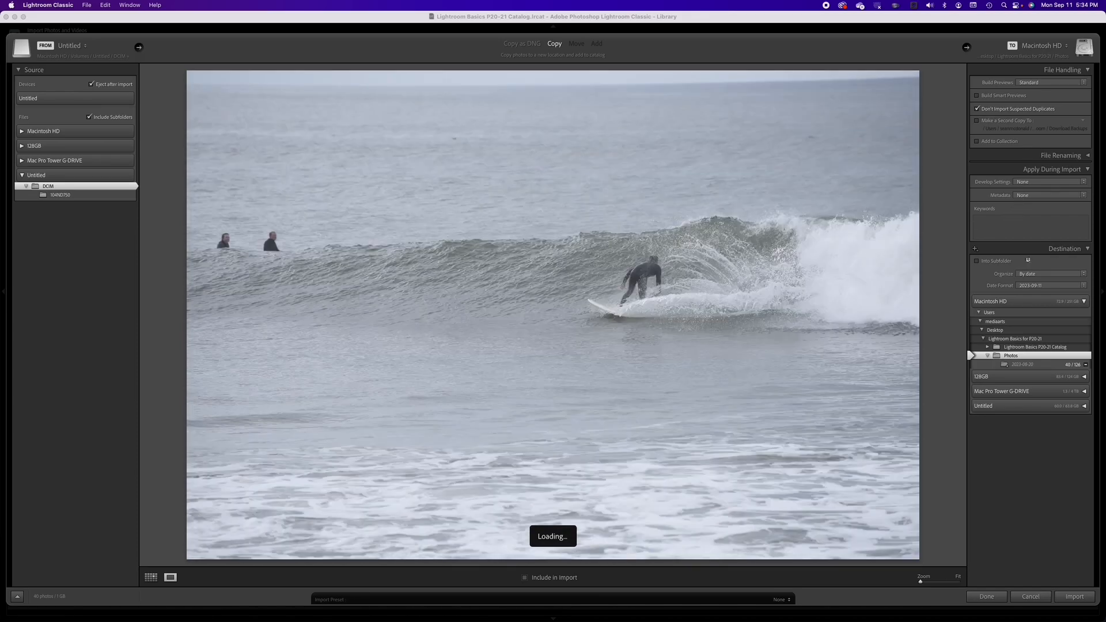
pyautogui.press('Right')
pyautogui.press('Right')
pyautogui.press('Right')
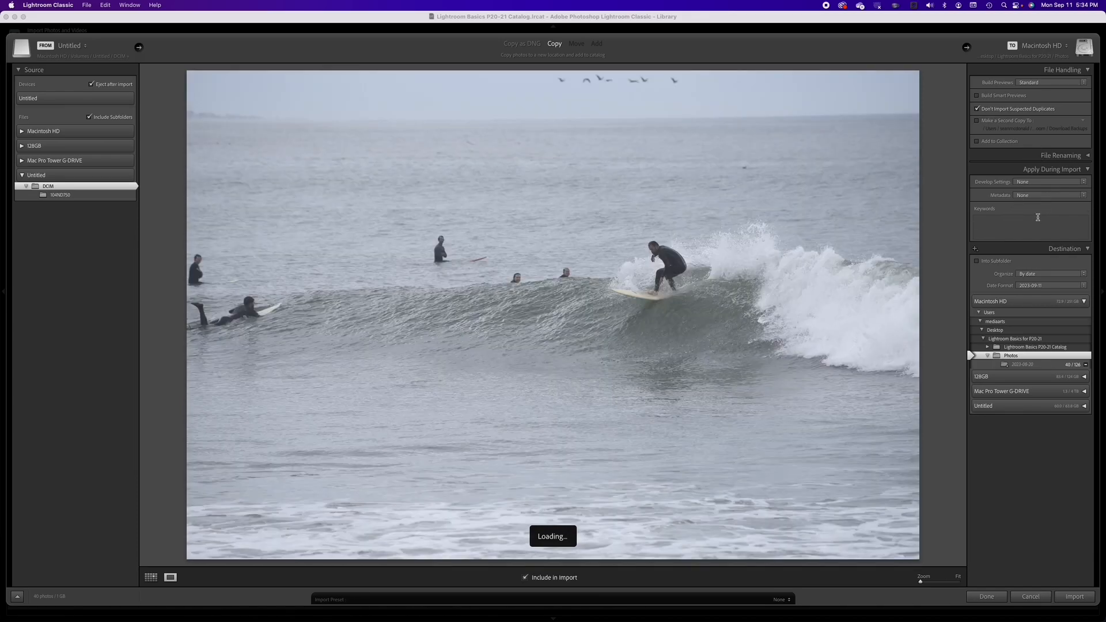
pyautogui.press('Right')
pyautogui.press('Right')
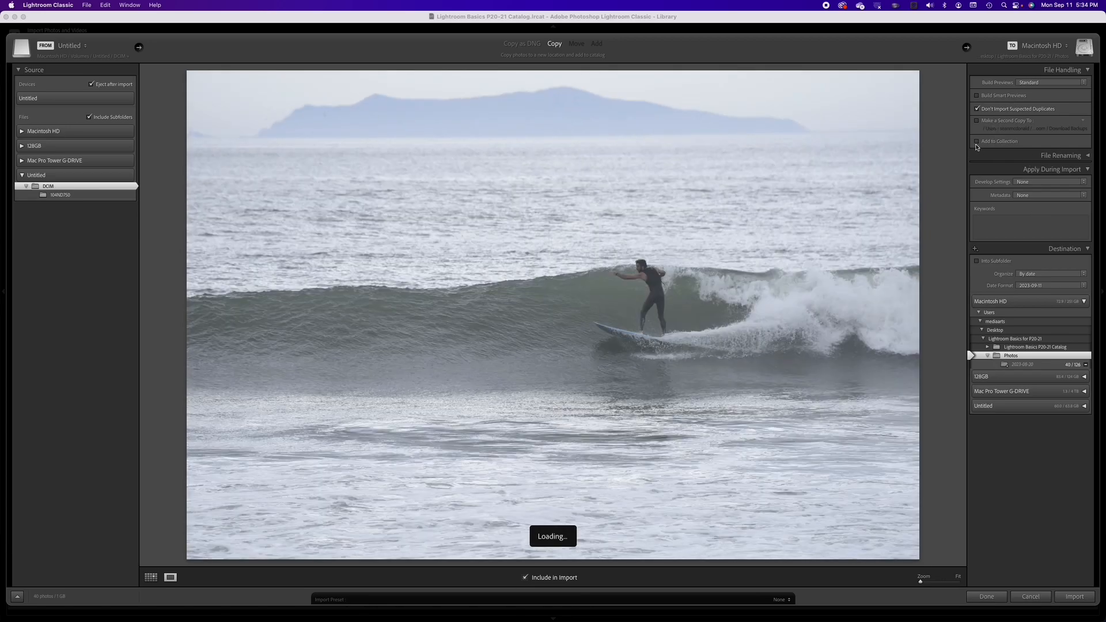
# Step: Turn on adding imports to a collection and create a new collection named Tropical Storm Waves
pyautogui.click(977, 141)
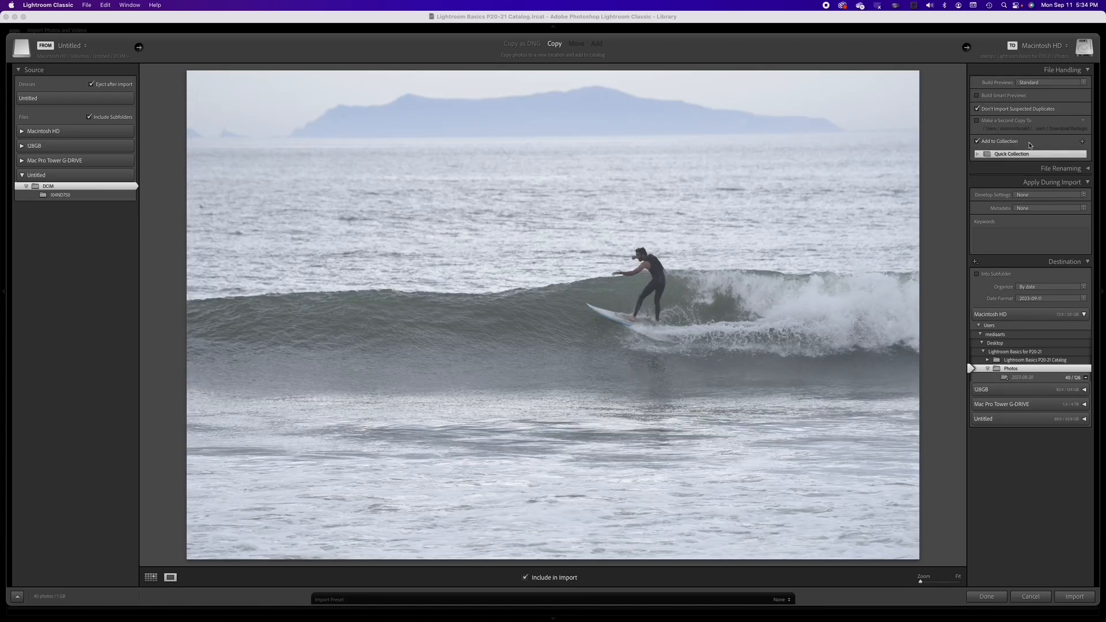
pyautogui.click(1082, 143)
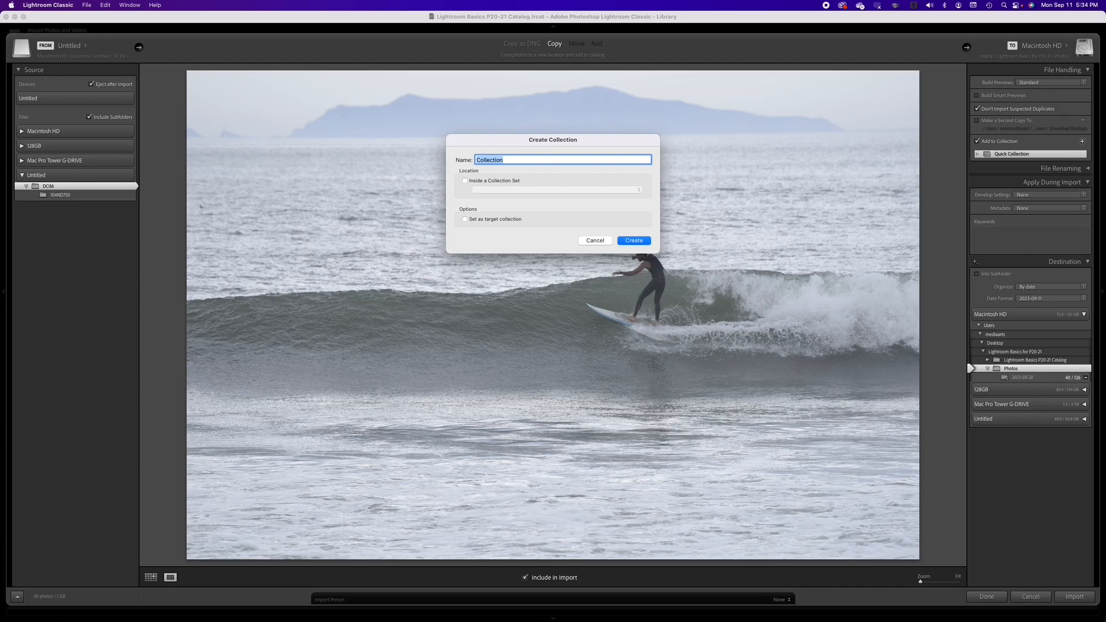
pyautogui.write('Tropical Storm Waves')
pyautogui.press('Return')
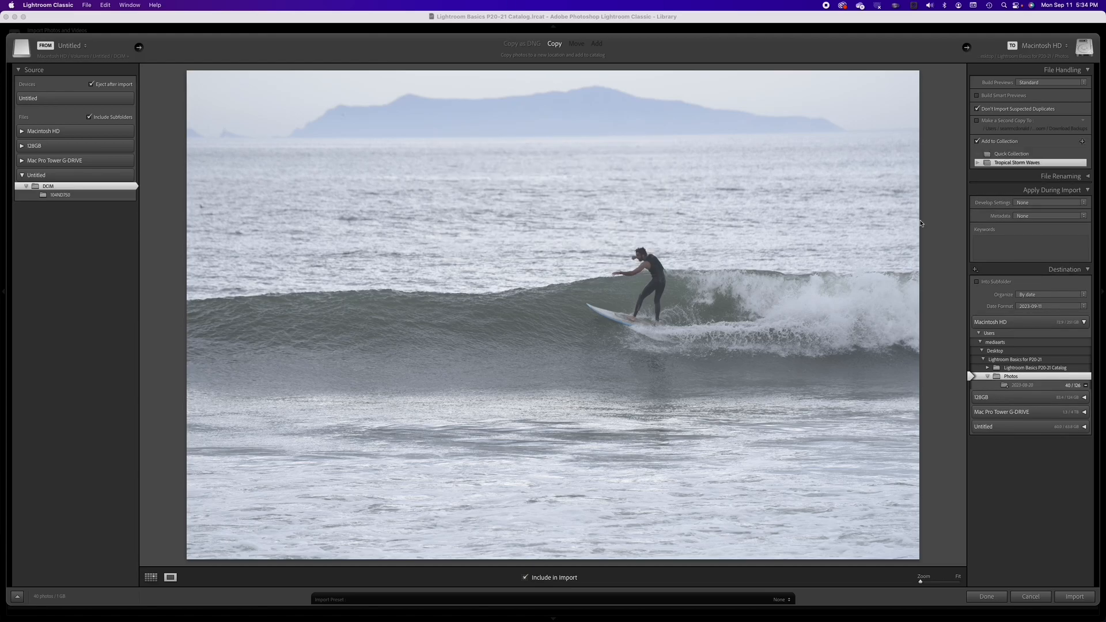
pyautogui.click(1058, 217)
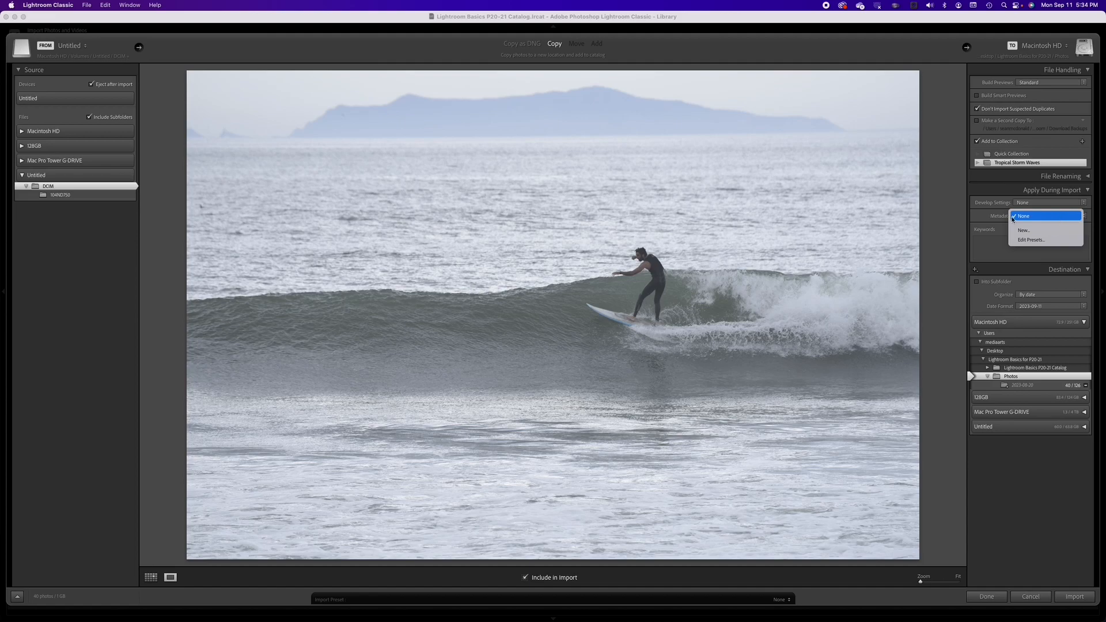
pyautogui.click(1013, 218)
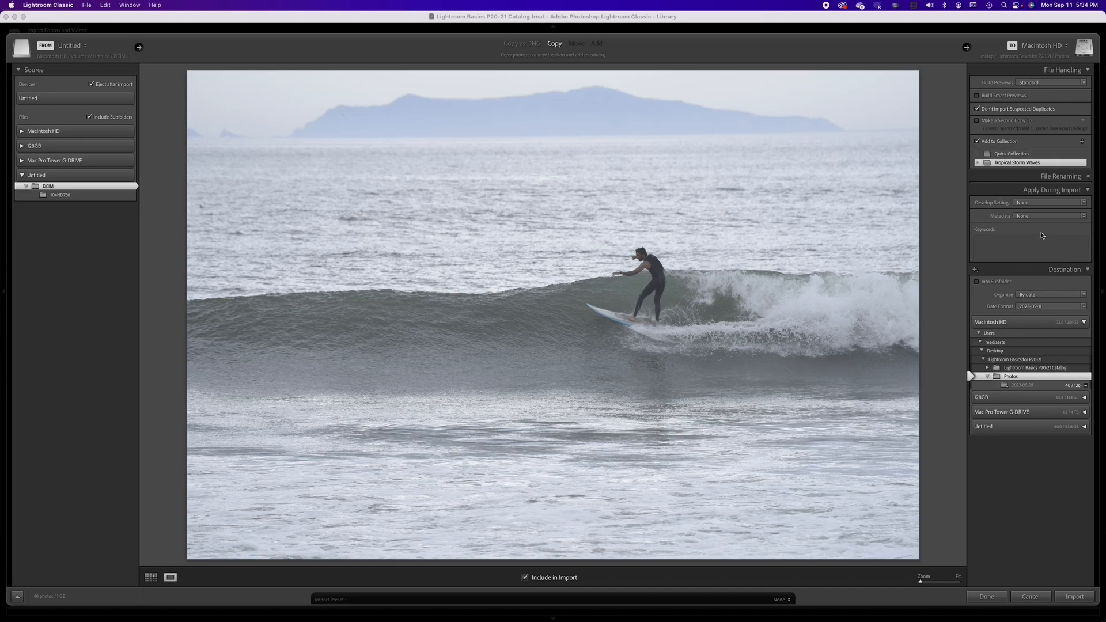
# Step: Enable file renaming during import using the Custom Name - Sequence template
pyautogui.click(1085, 177)
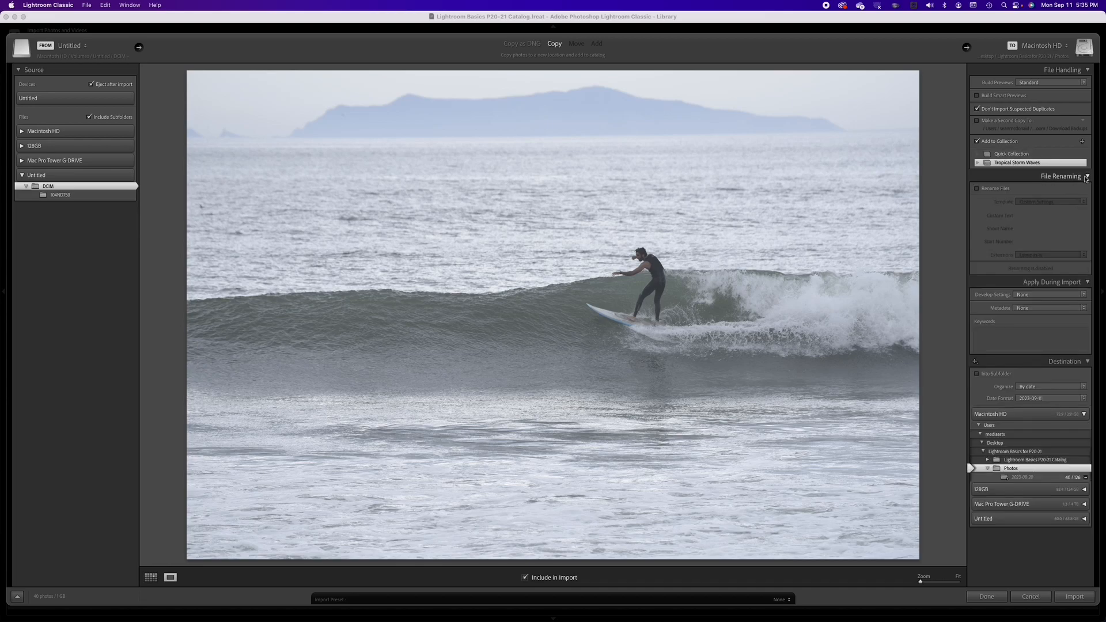
pyautogui.click(978, 189)
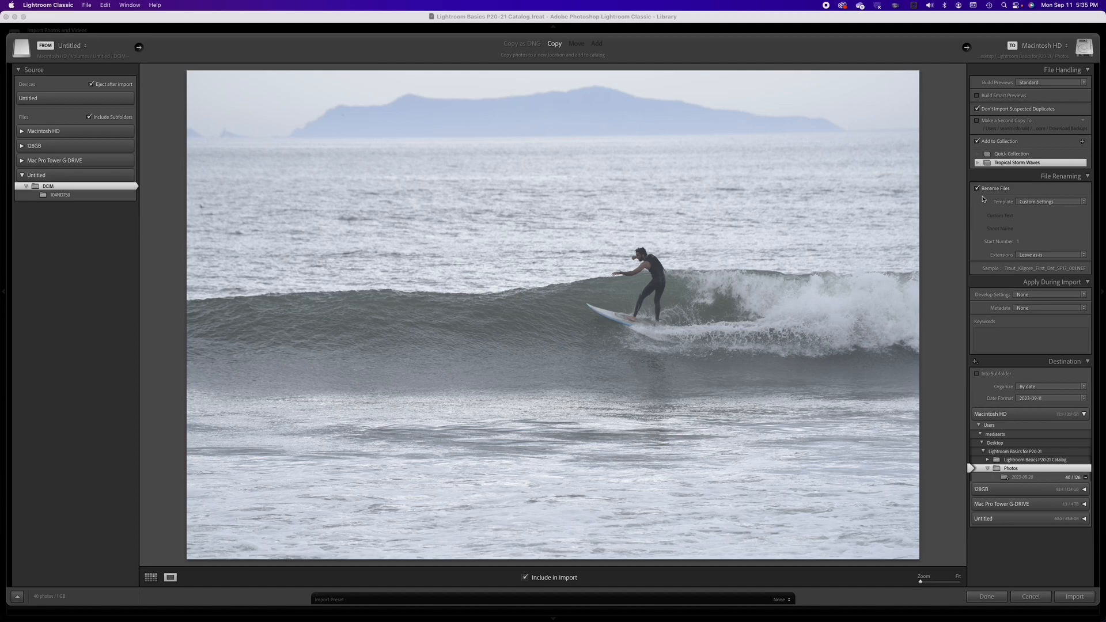
pyautogui.click(1058, 203)
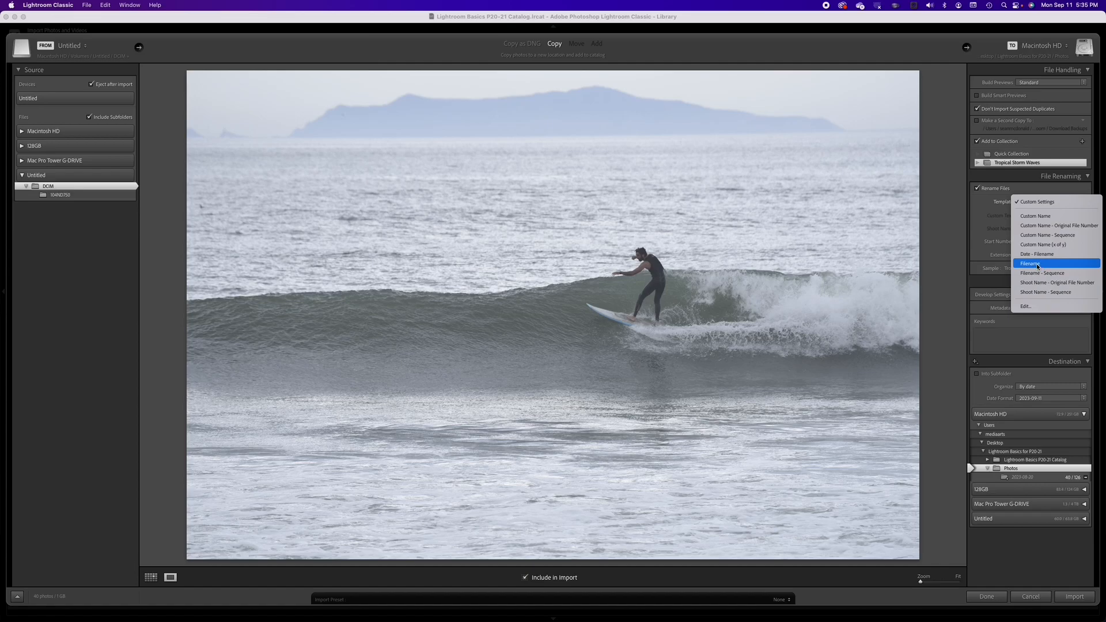
pyautogui.click(1071, 235)
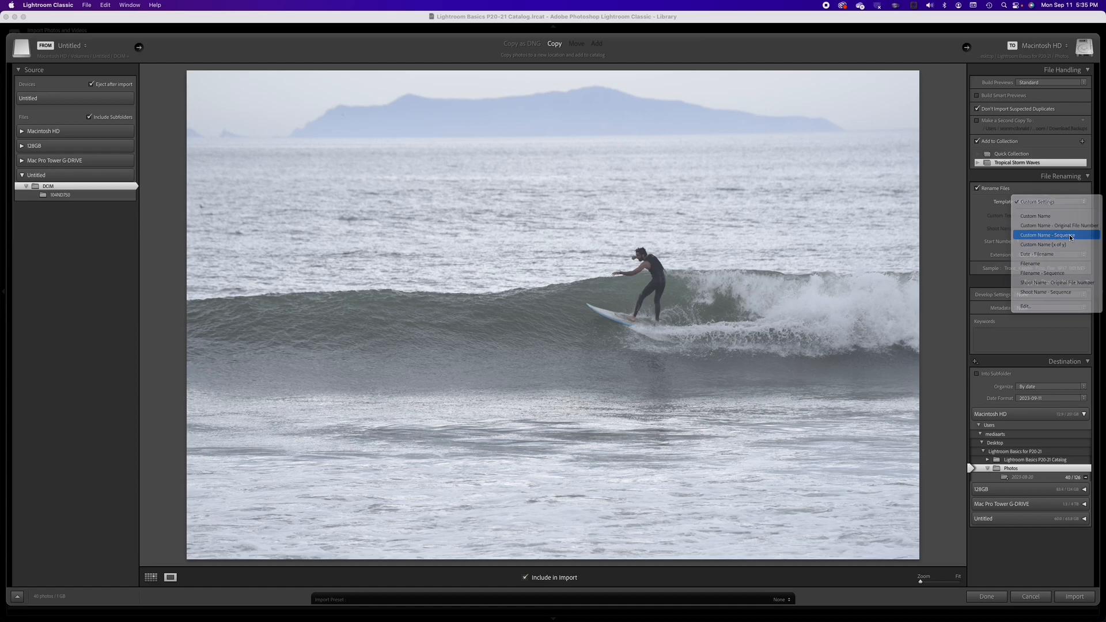
# Step: Edit the filename template so the sequence number uses three digits, Sequence # (001)
pyautogui.click(1064, 205)
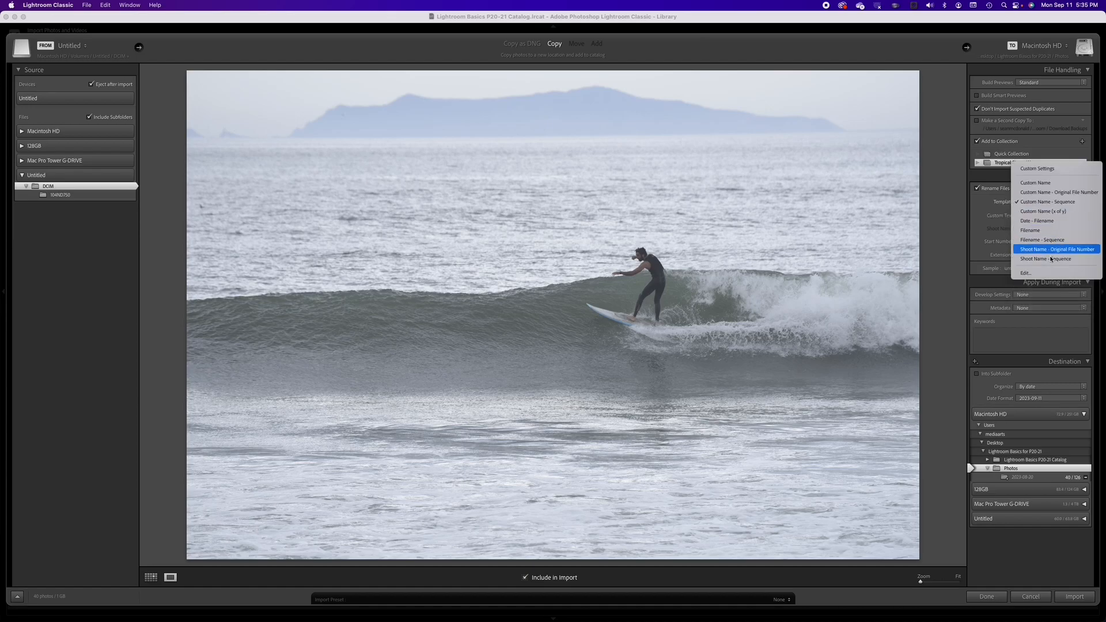
pyautogui.click(1058, 274)
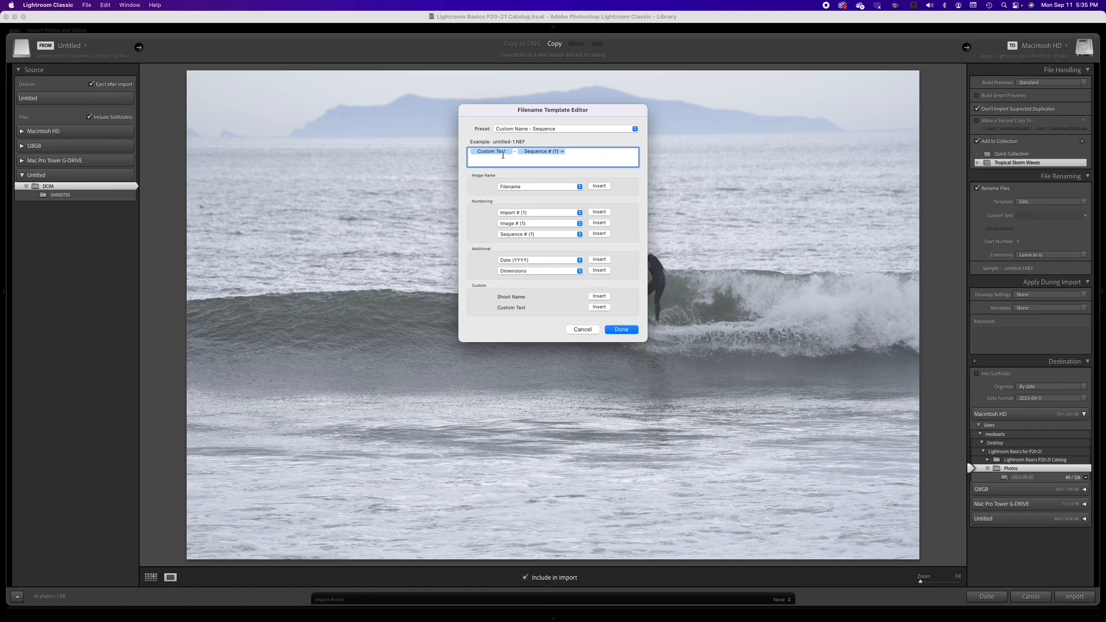
pyautogui.click(509, 153)
pyautogui.click(541, 154)
pyautogui.click(563, 152)
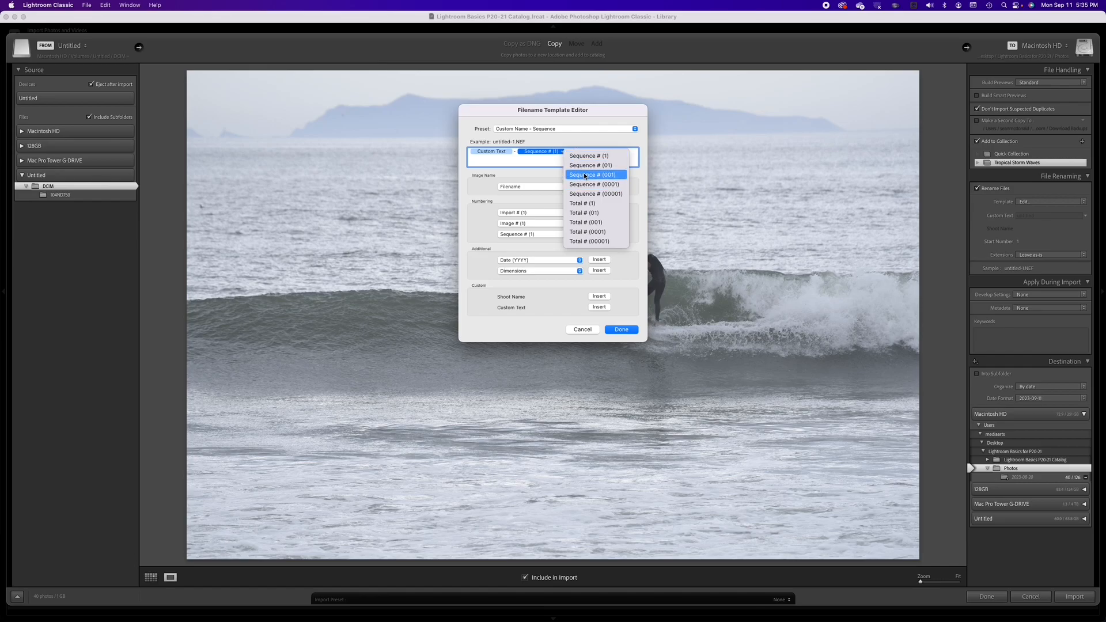
pyautogui.click(581, 175)
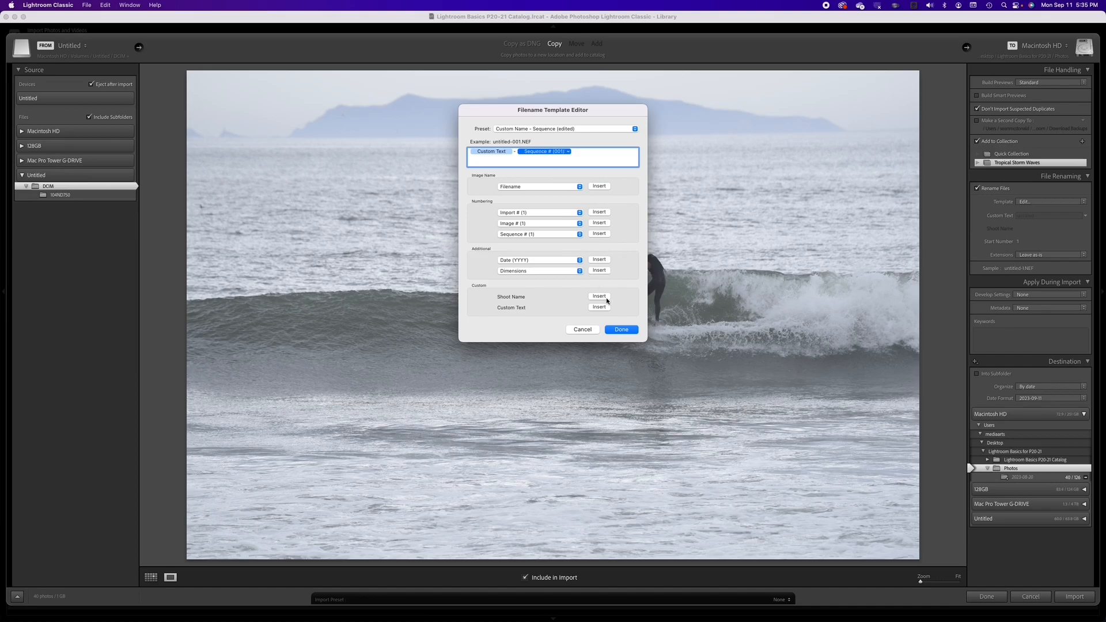
pyautogui.click(620, 329)
# Step: Set the rename custom text to Storm_Surf and start the import
pyautogui.click(1044, 216)
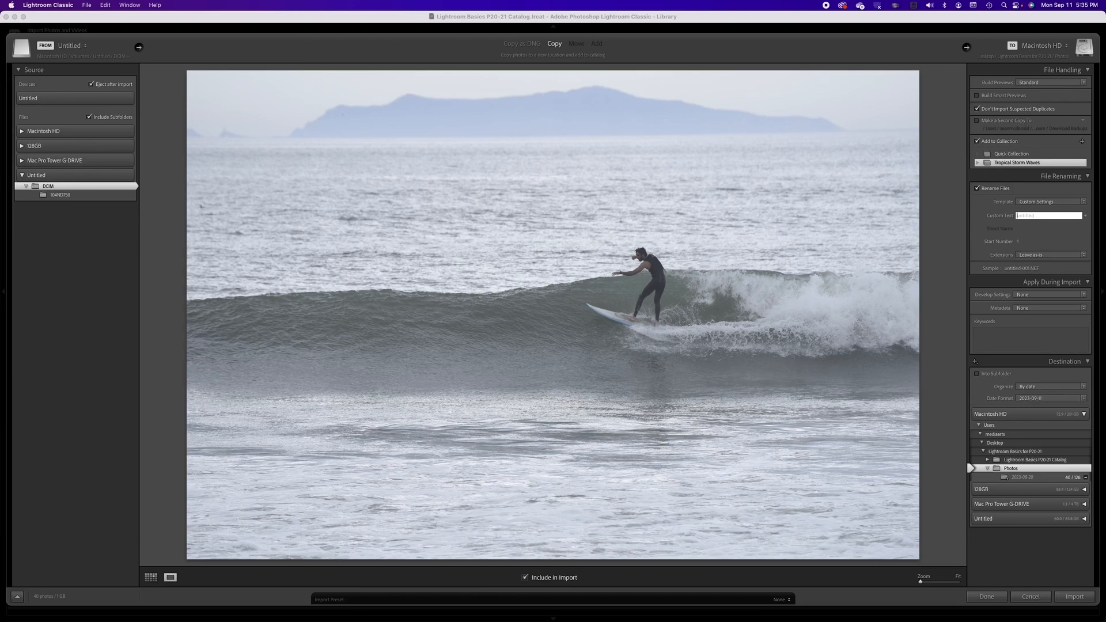
pyautogui.write('Storm_Surf')
pyautogui.click(1069, 598)
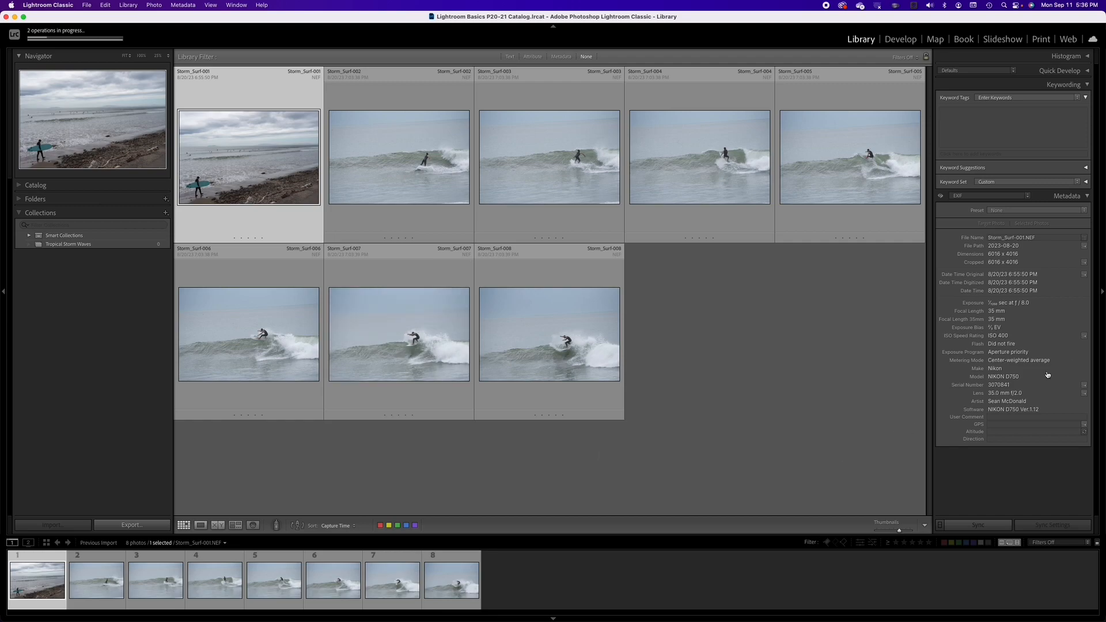
# Step: Switch the metadata view to Large Caption and caption the first photo "Tropical Storm surf at Surfer's Point, Ventura California, 08/23/32"
pyautogui.click(975, 197)
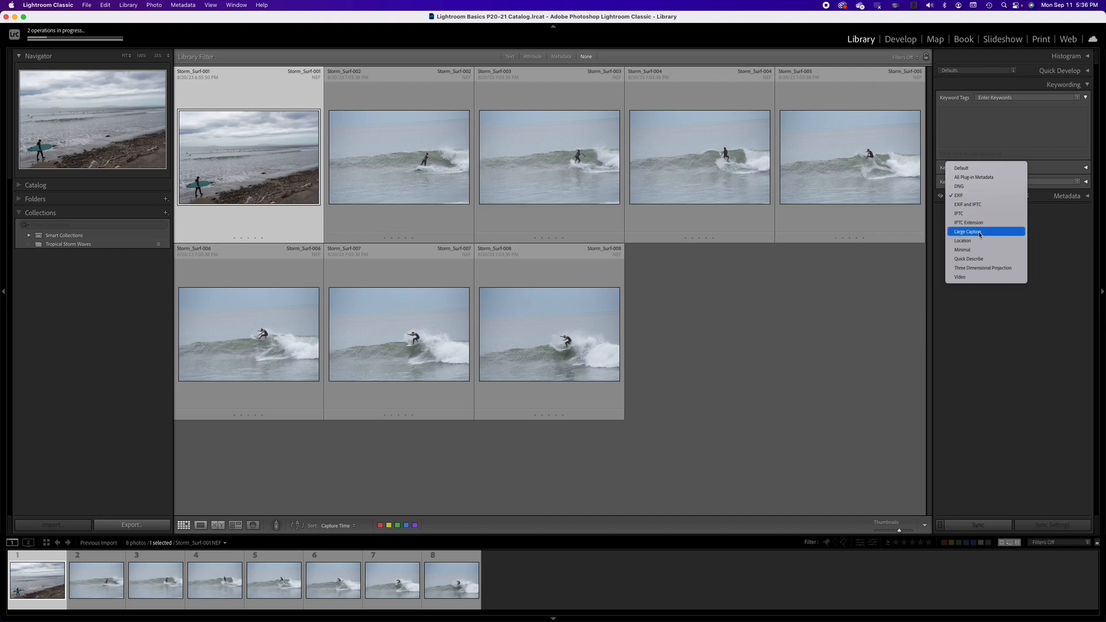
pyautogui.click(980, 233)
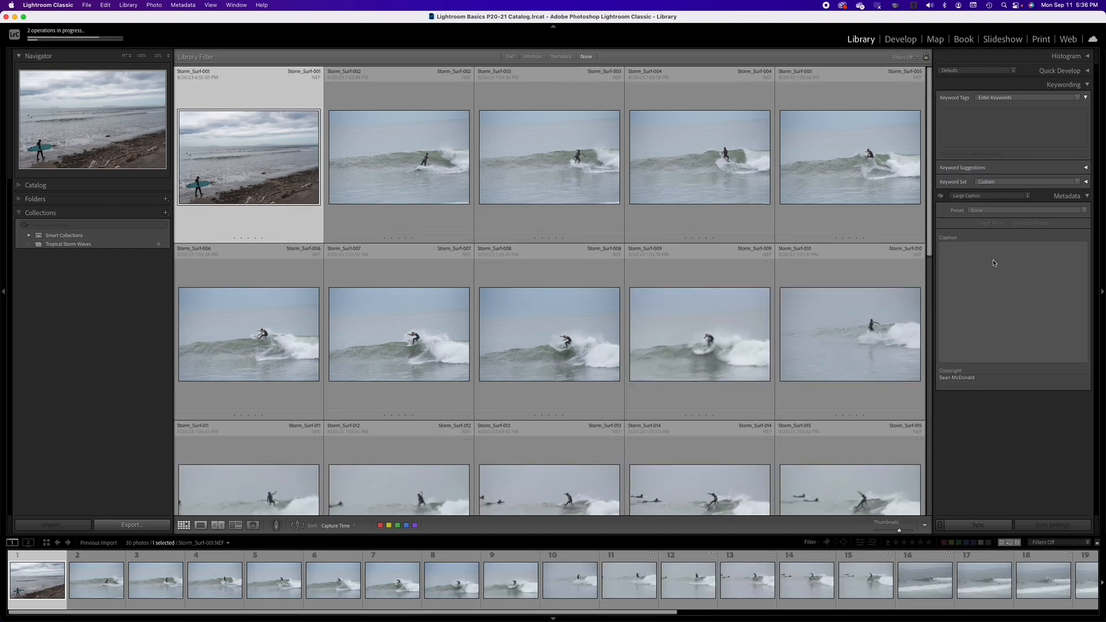
pyautogui.click(994, 260)
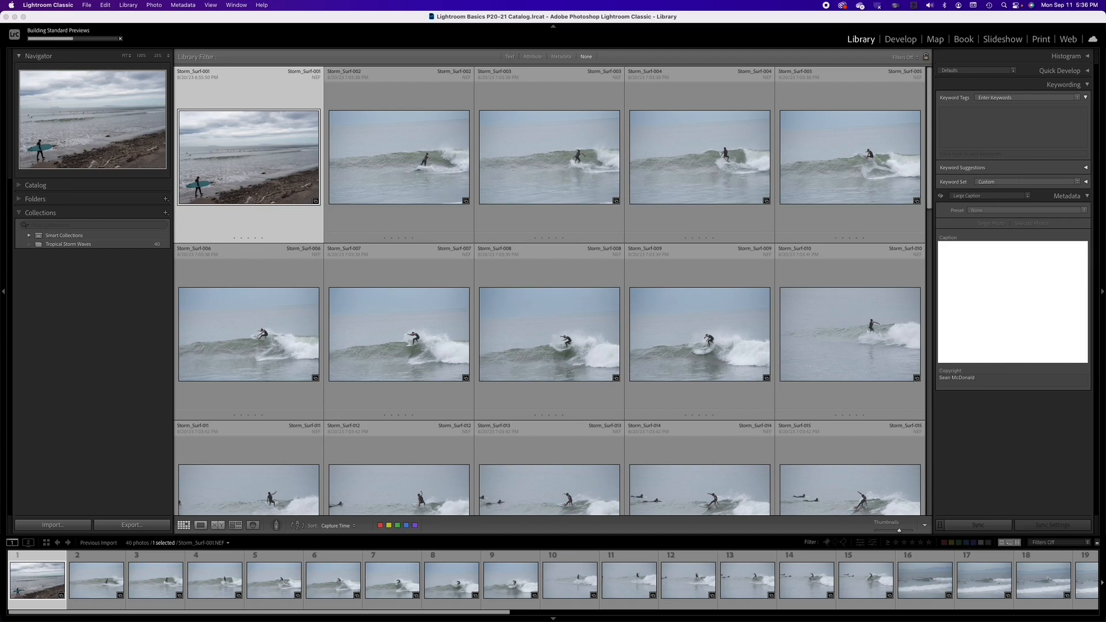
pyautogui.write('Tropical Sp')
pyautogui.press('BackSpace')
pyautogui.write('torm')
pyautogui.write('Surfe')
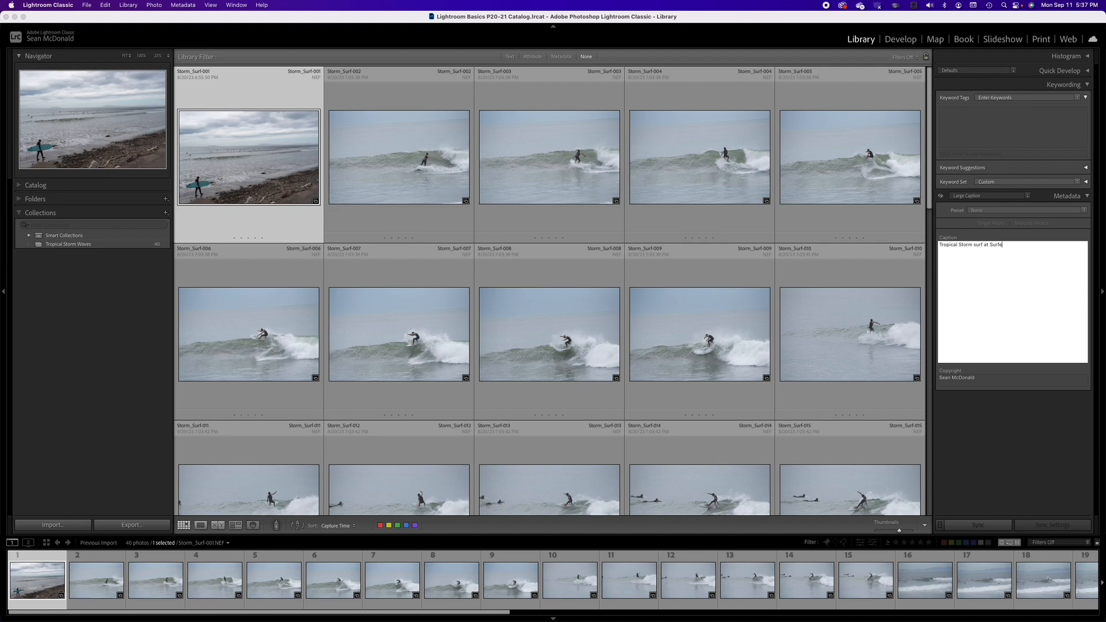
pyautogui.write("r's Point, Ventura Californi")
pyautogui.write('a, 08/23/32.')
pyautogui.press('Return')
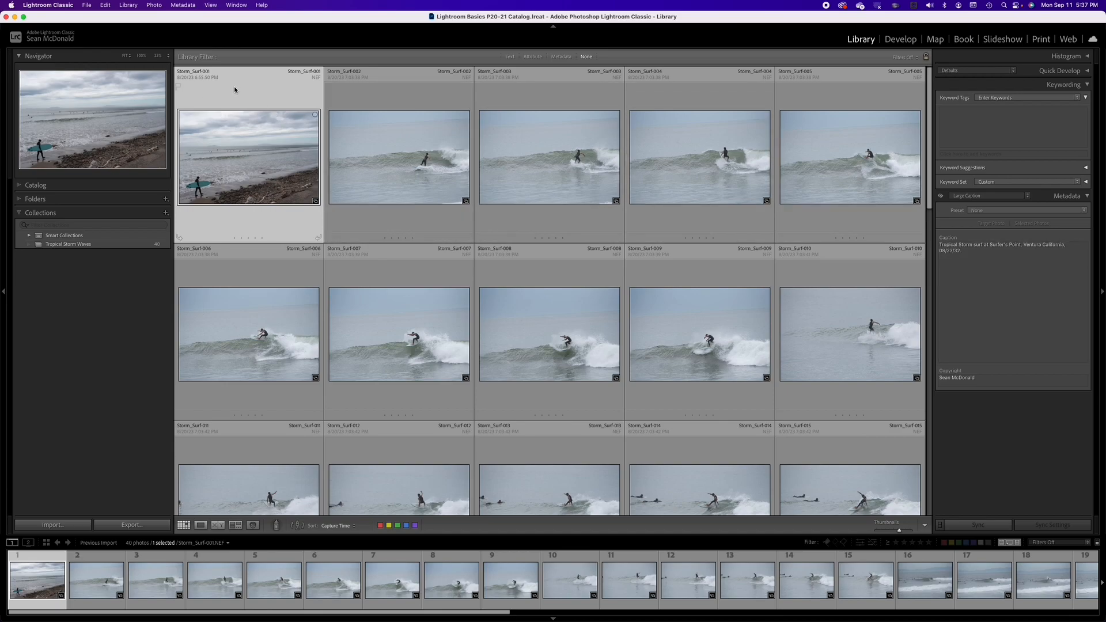
# Step: Select all imported photos and synchronize the caption metadata from the first photo to all of them
pyautogui.press('super+a')
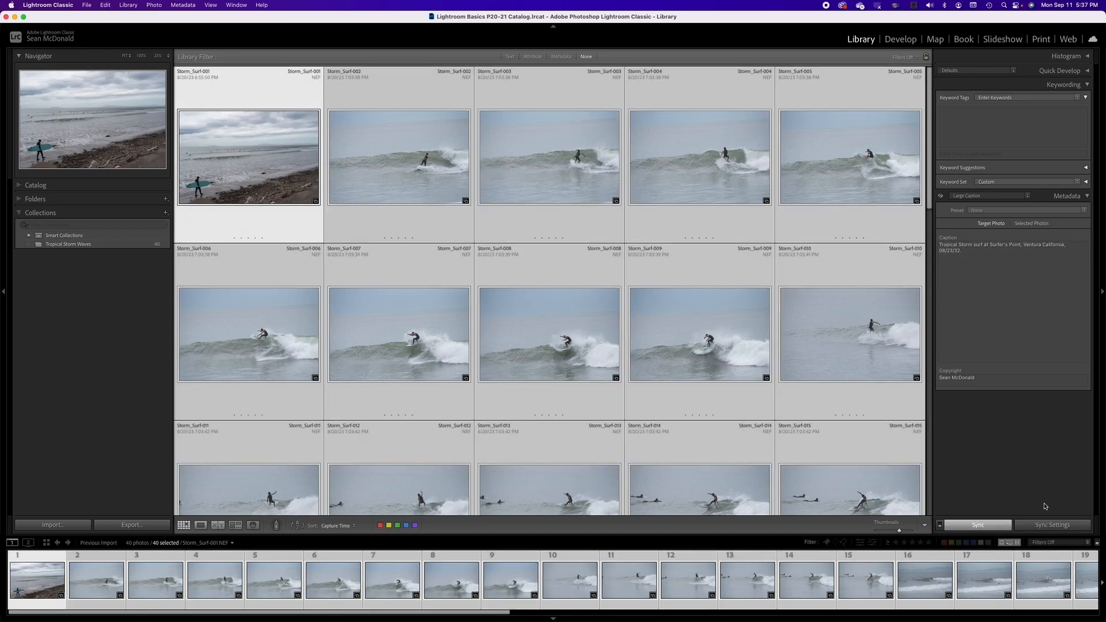
pyautogui.click(978, 526)
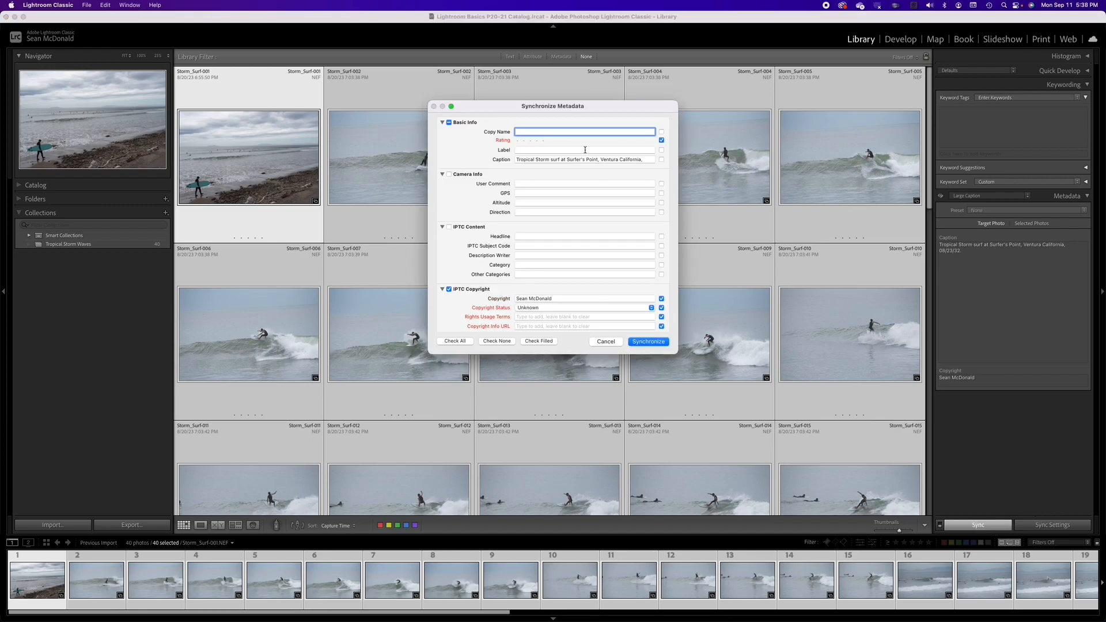
pyautogui.scroll(-2, 575, 191)
pyautogui.scroll(-1, 575, 191)
pyautogui.scroll(3, 528, 193)
pyautogui.scroll(-3, 554, 232)
pyautogui.scroll(2, 554, 231)
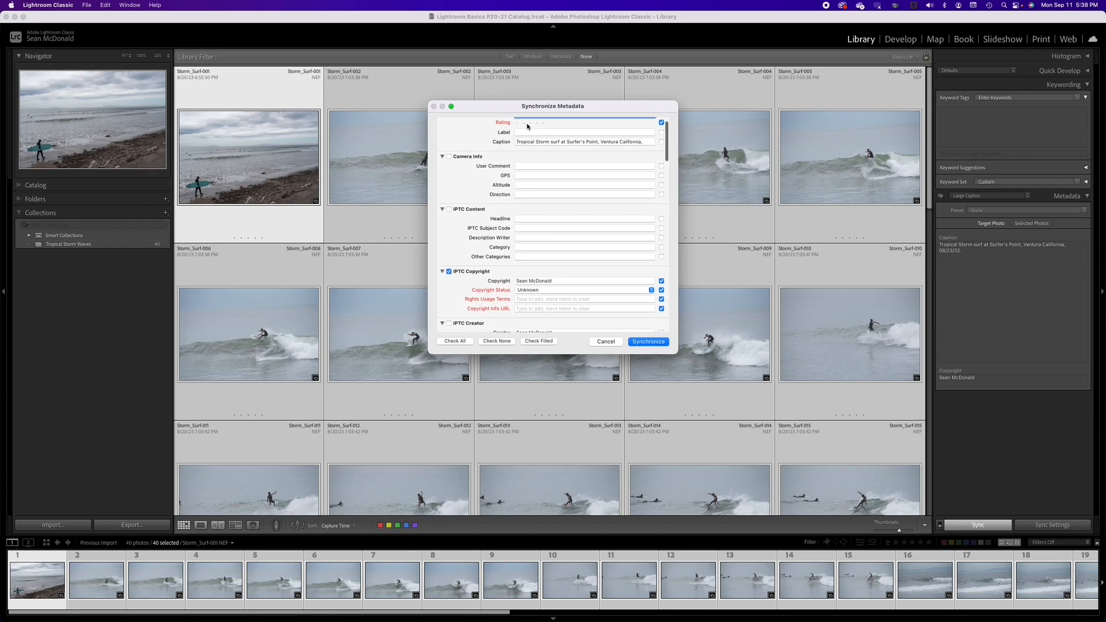
pyautogui.scroll(1, 552, 214)
pyautogui.scroll(-1, 552, 211)
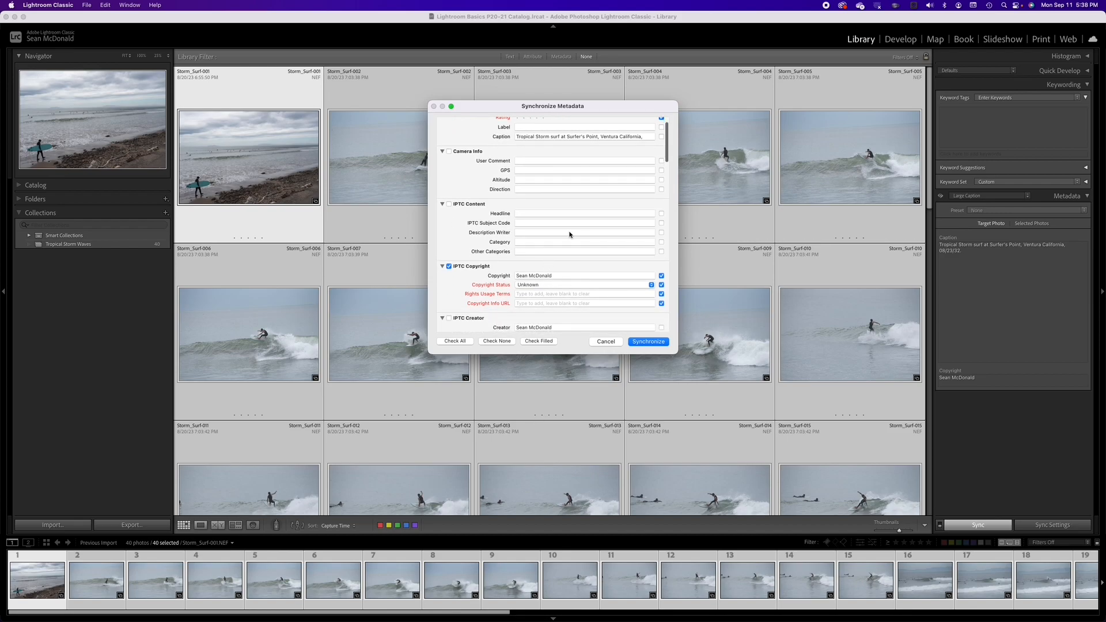
pyautogui.scroll(-3, 558, 233)
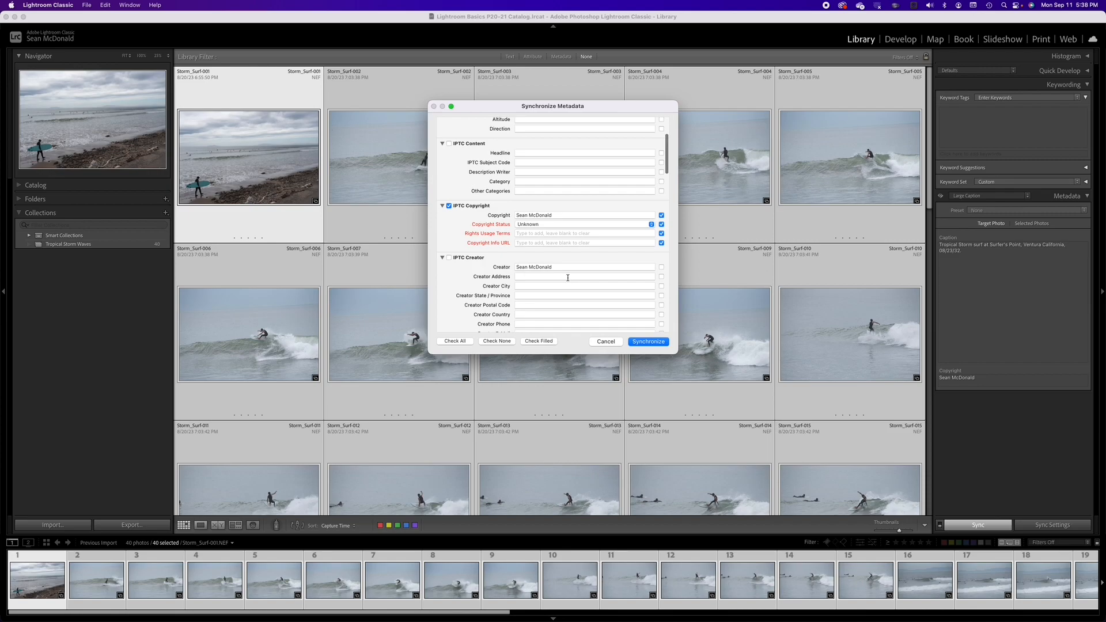
pyautogui.scroll(-3, 593, 259)
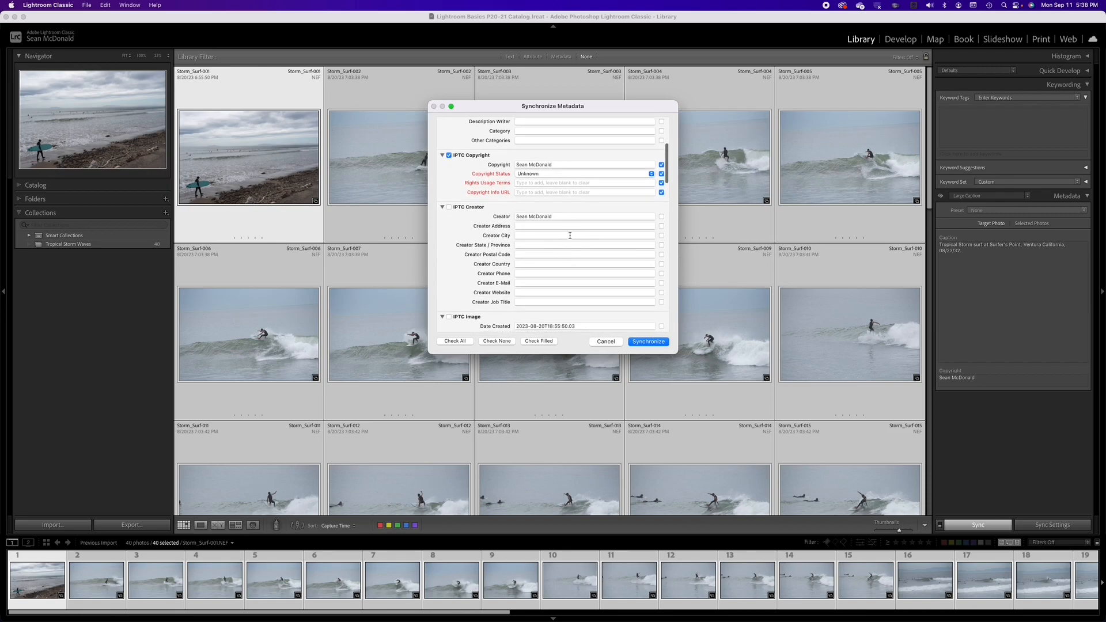
pyautogui.scroll(-3, 593, 325)
pyautogui.scroll(-3, 553, 231)
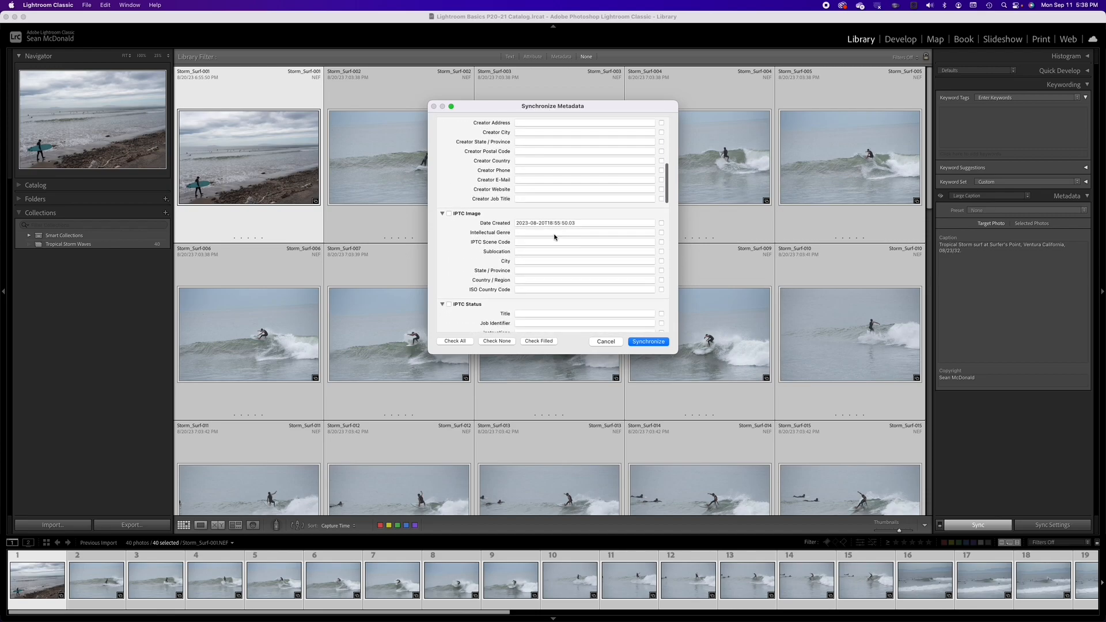
pyautogui.scroll(-3, 555, 236)
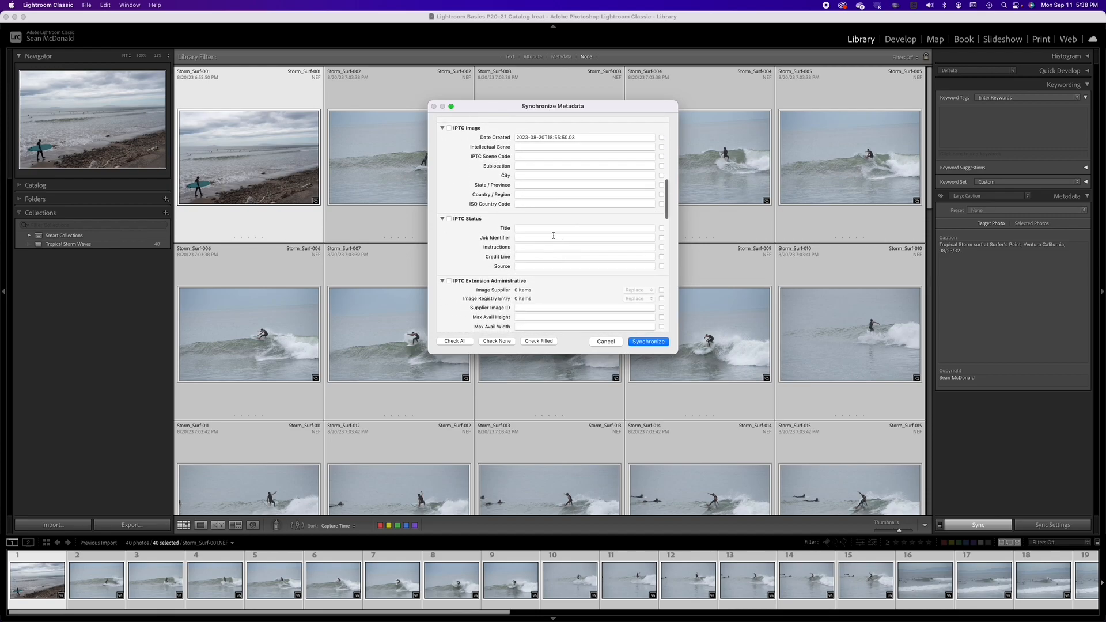
pyautogui.scroll(8, 554, 236)
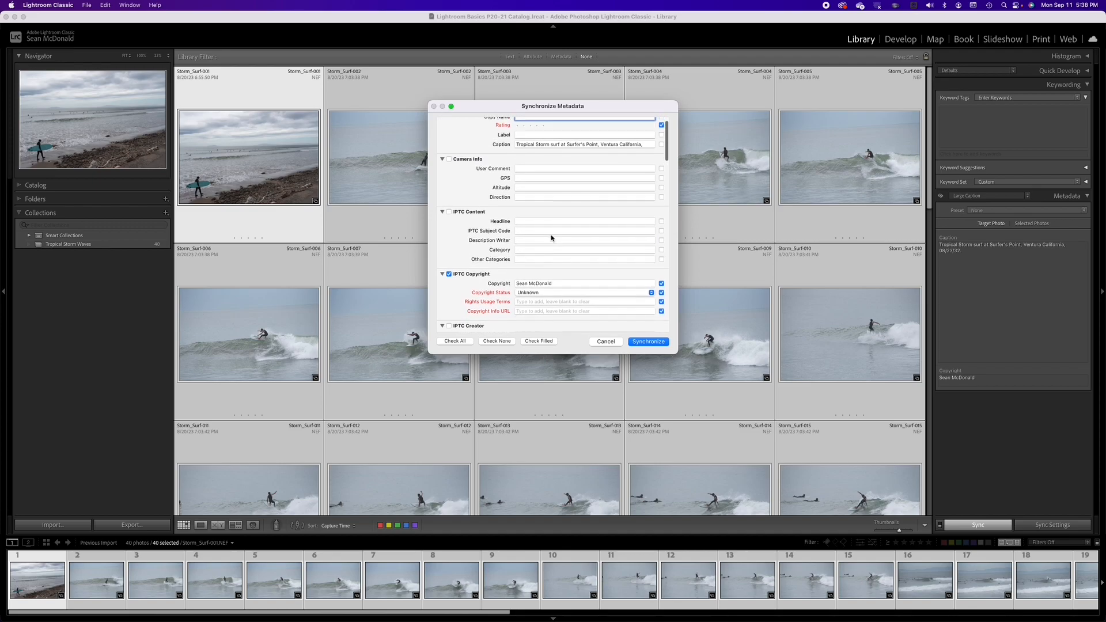
pyautogui.scroll(3, 552, 237)
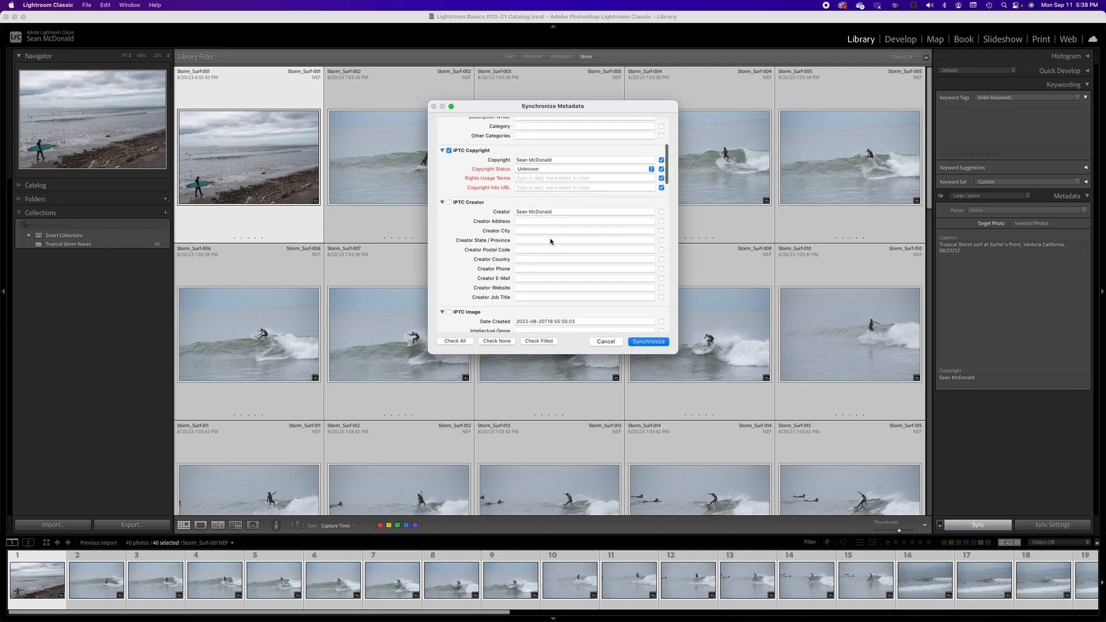
pyautogui.scroll(-9, 551, 241)
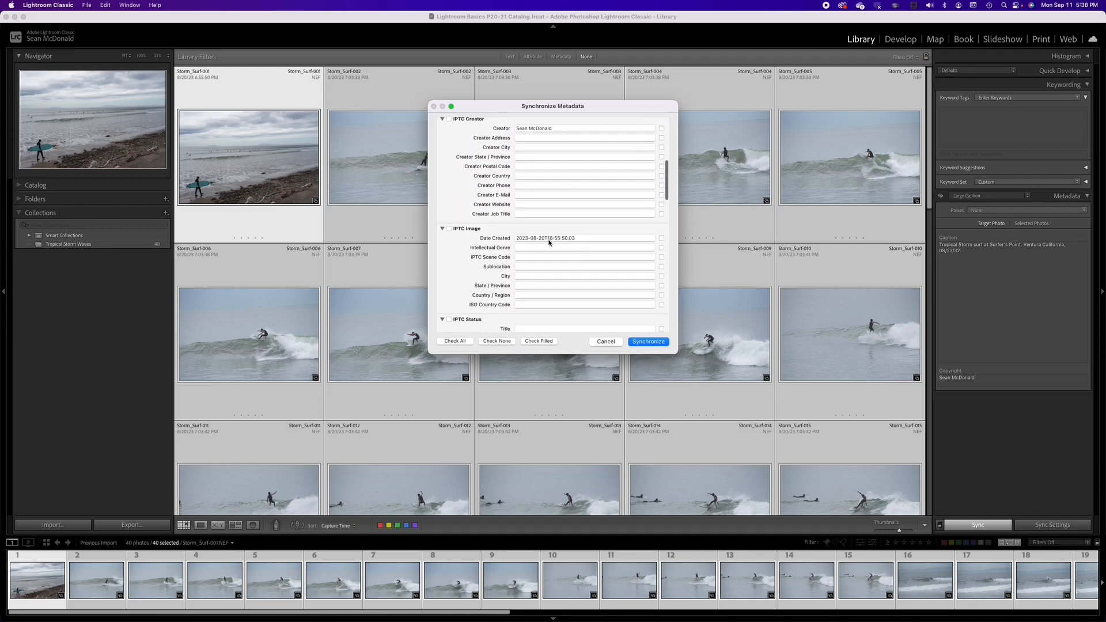
pyautogui.scroll(-15, 549, 243)
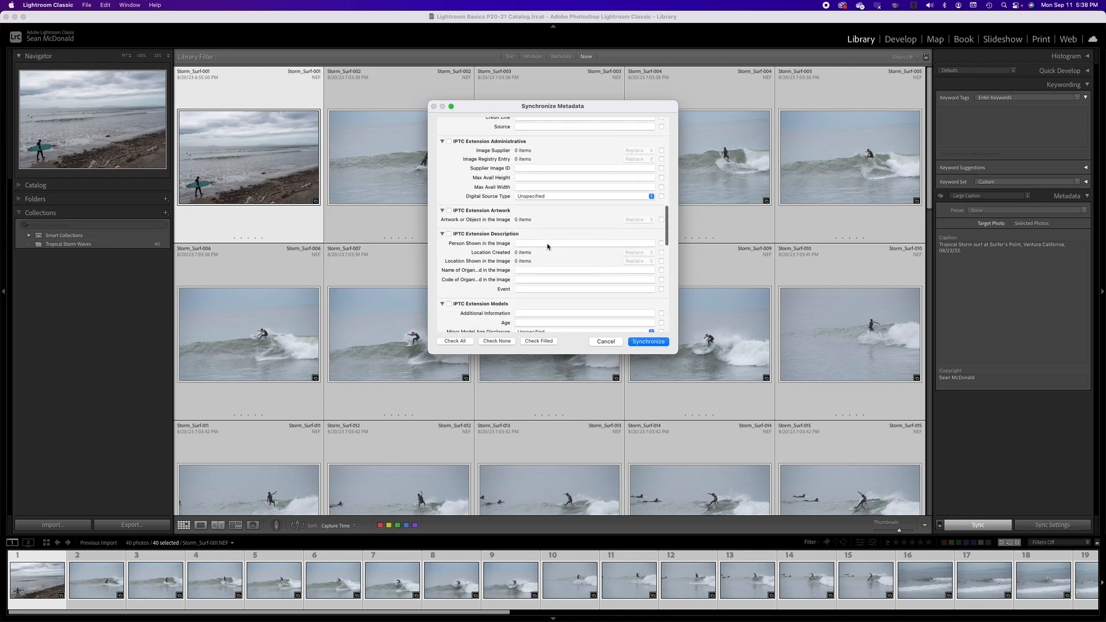
pyautogui.scroll(-20, 547, 247)
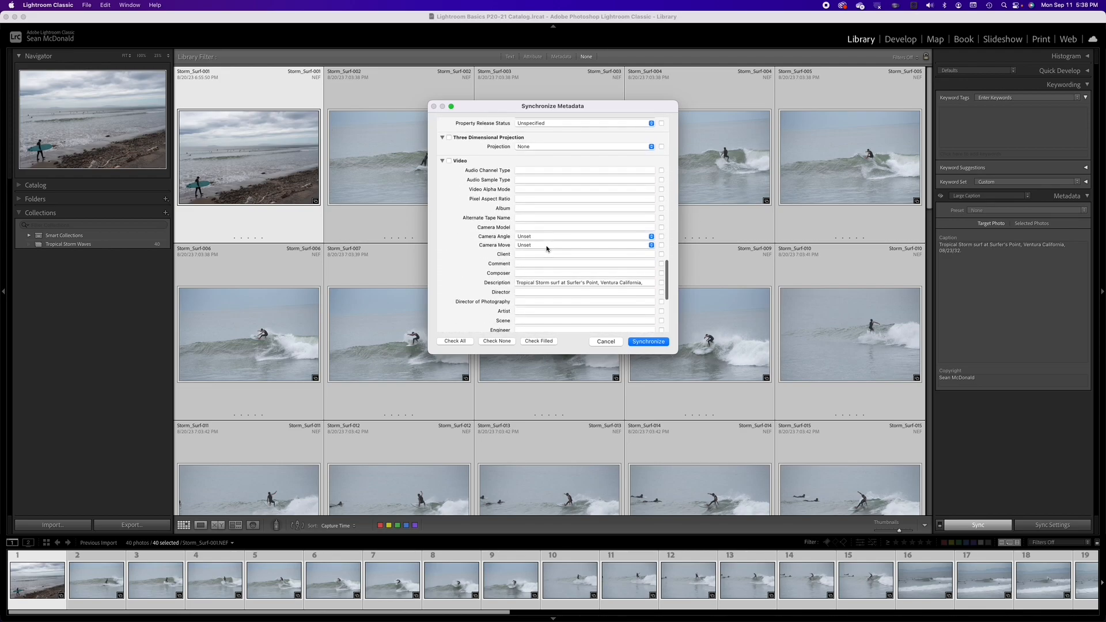
pyautogui.scroll(-4, 547, 248)
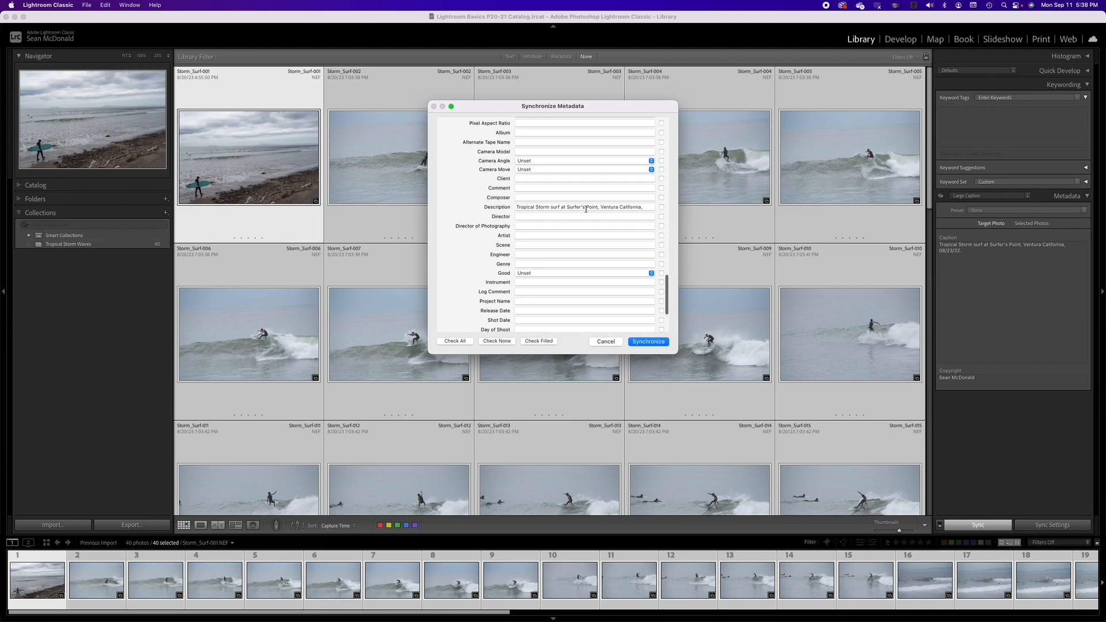
pyautogui.click(651, 342)
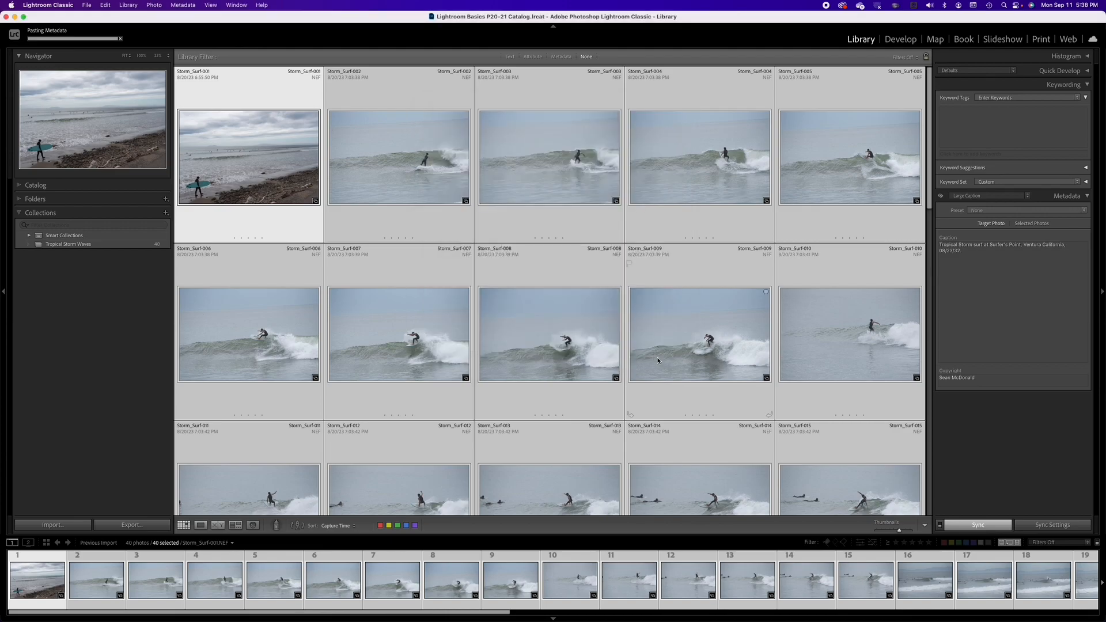